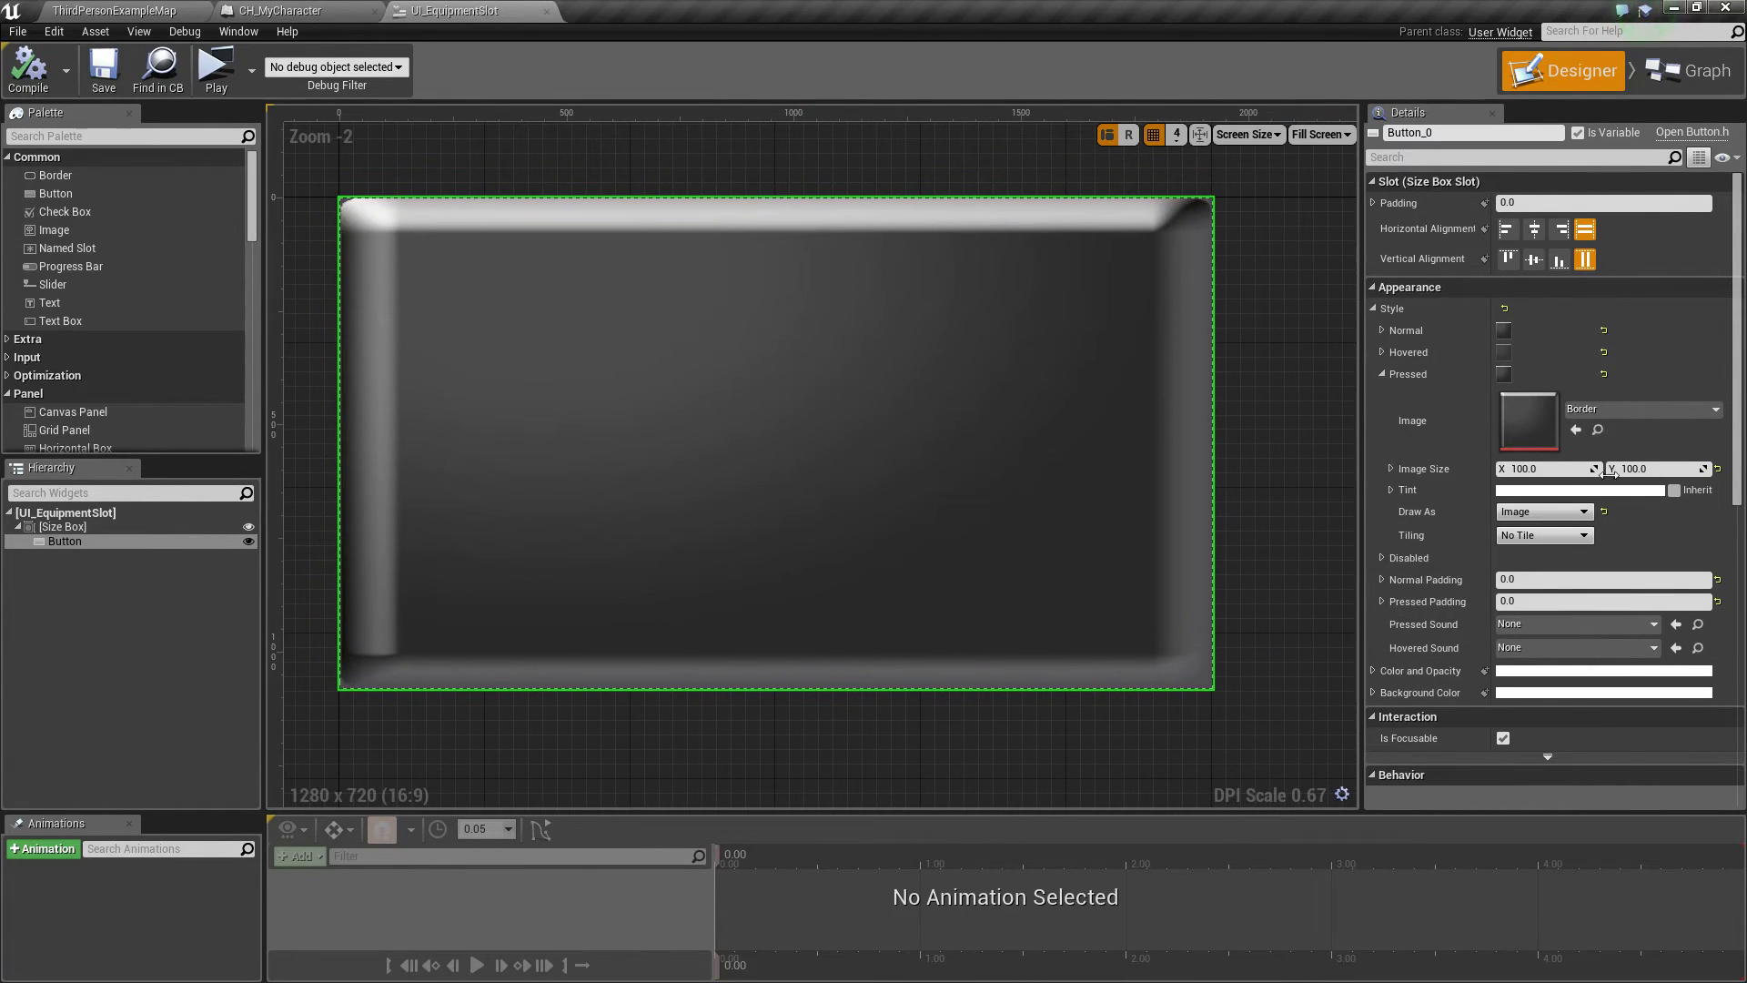
Save the widget, then drop a Text Block inside the equipment slot's Button and select it.
{"action": "right_click_drag", "start_coordinate": [1220, 360], "coordinate": [1227, 389]}
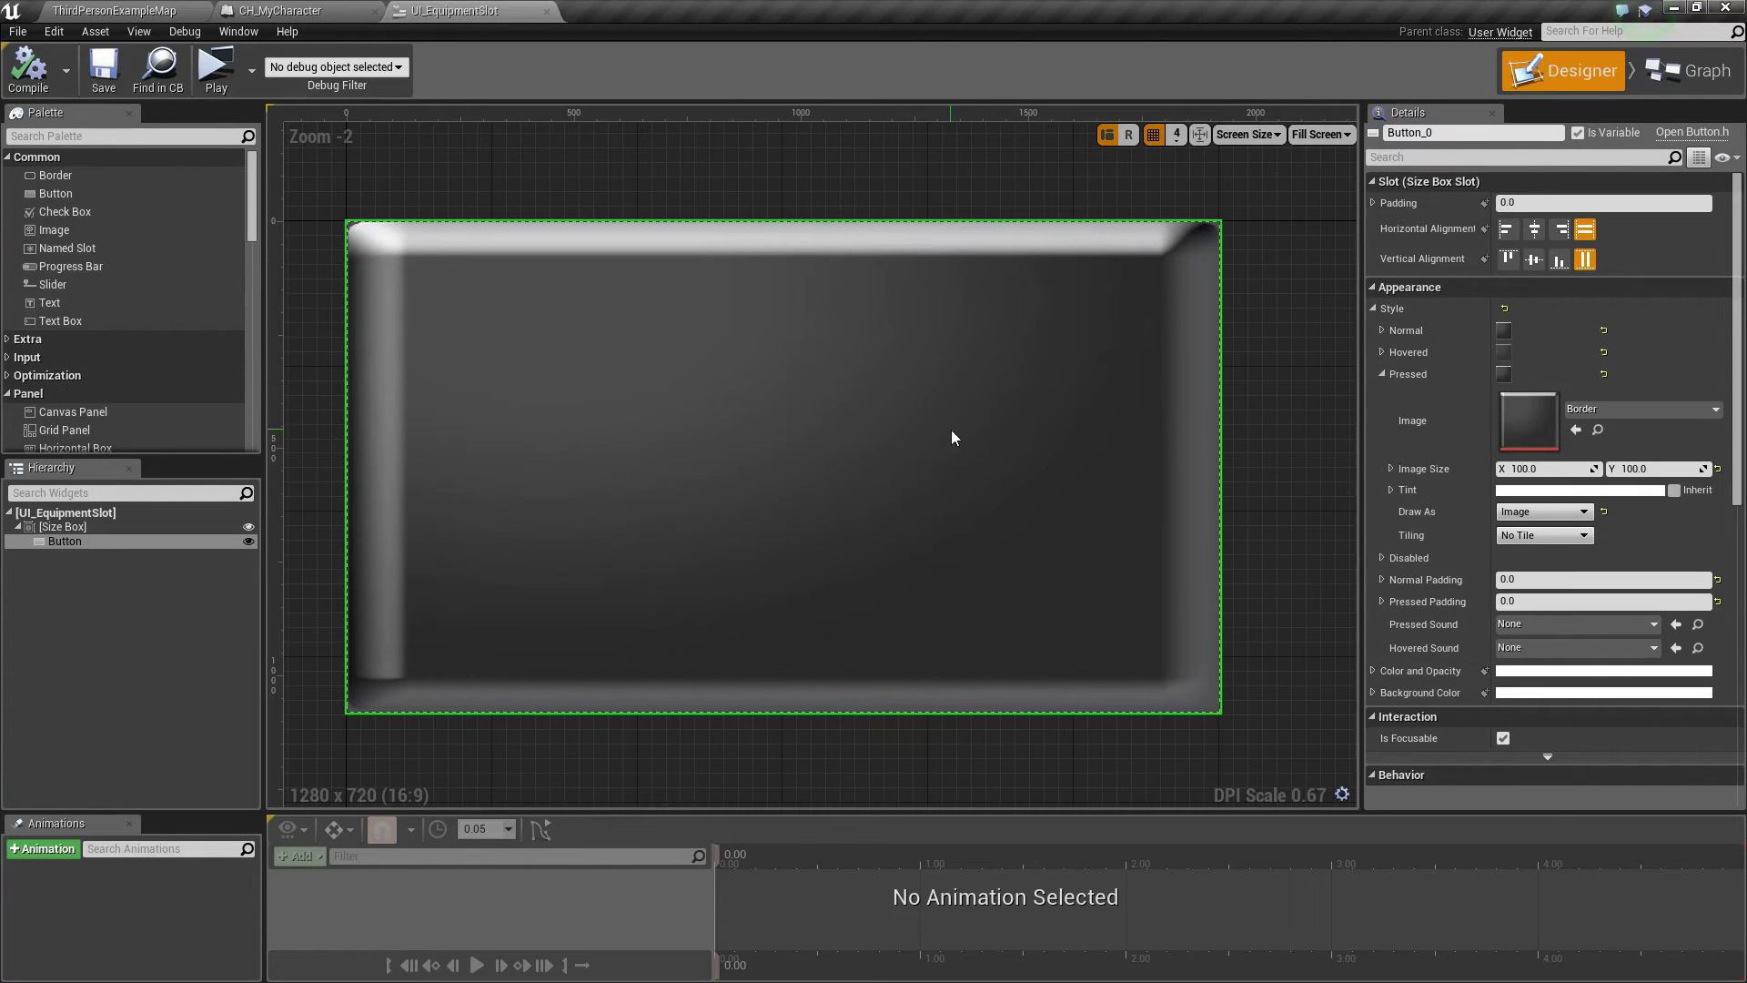
{"action": "key", "text": "ctrl+s"}
{"action": "scroll", "coordinate": [58, 334], "scroll_direction": "down", "scroll_amount": 3}
{"action": "scroll", "coordinate": [91, 363], "scroll_direction": "up", "scroll_amount": 3}
{"action": "left_click_drag", "start_coordinate": [63, 298], "coordinate": [76, 539]}
{"action": "left_click", "coordinate": [86, 551]}
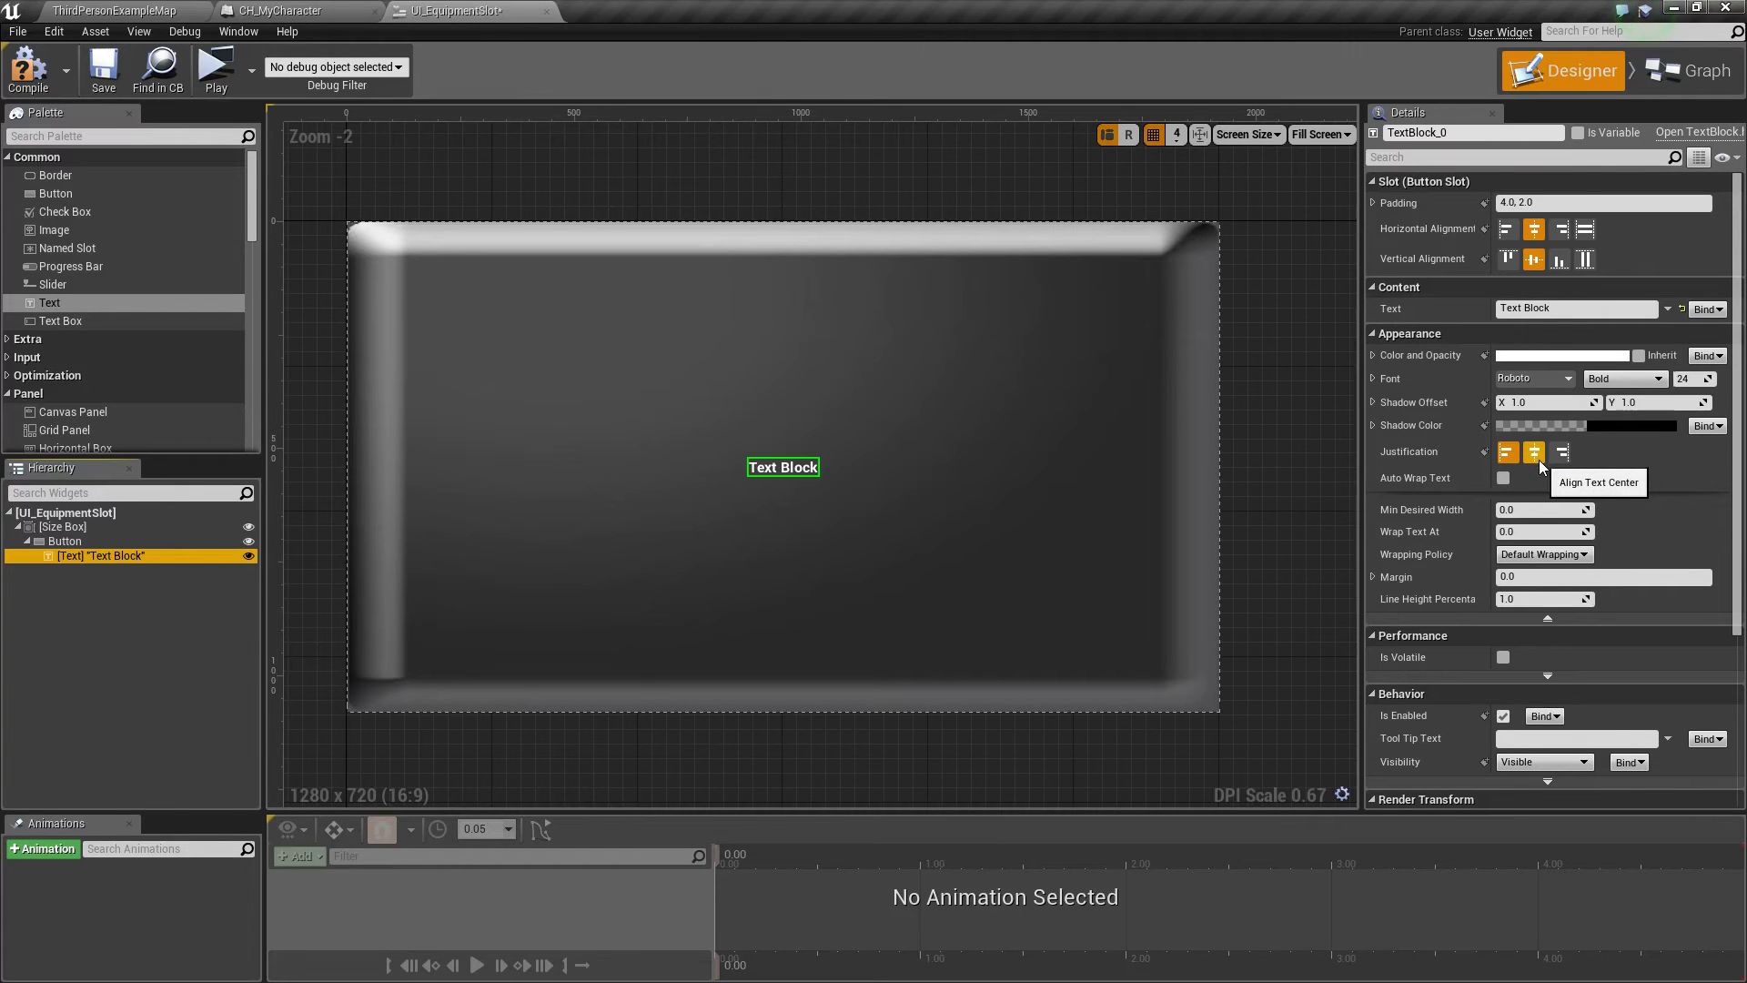
Centre the text block's justification, set its font size to 12, and save.
{"action": "left_click", "coordinate": [1535, 455]}
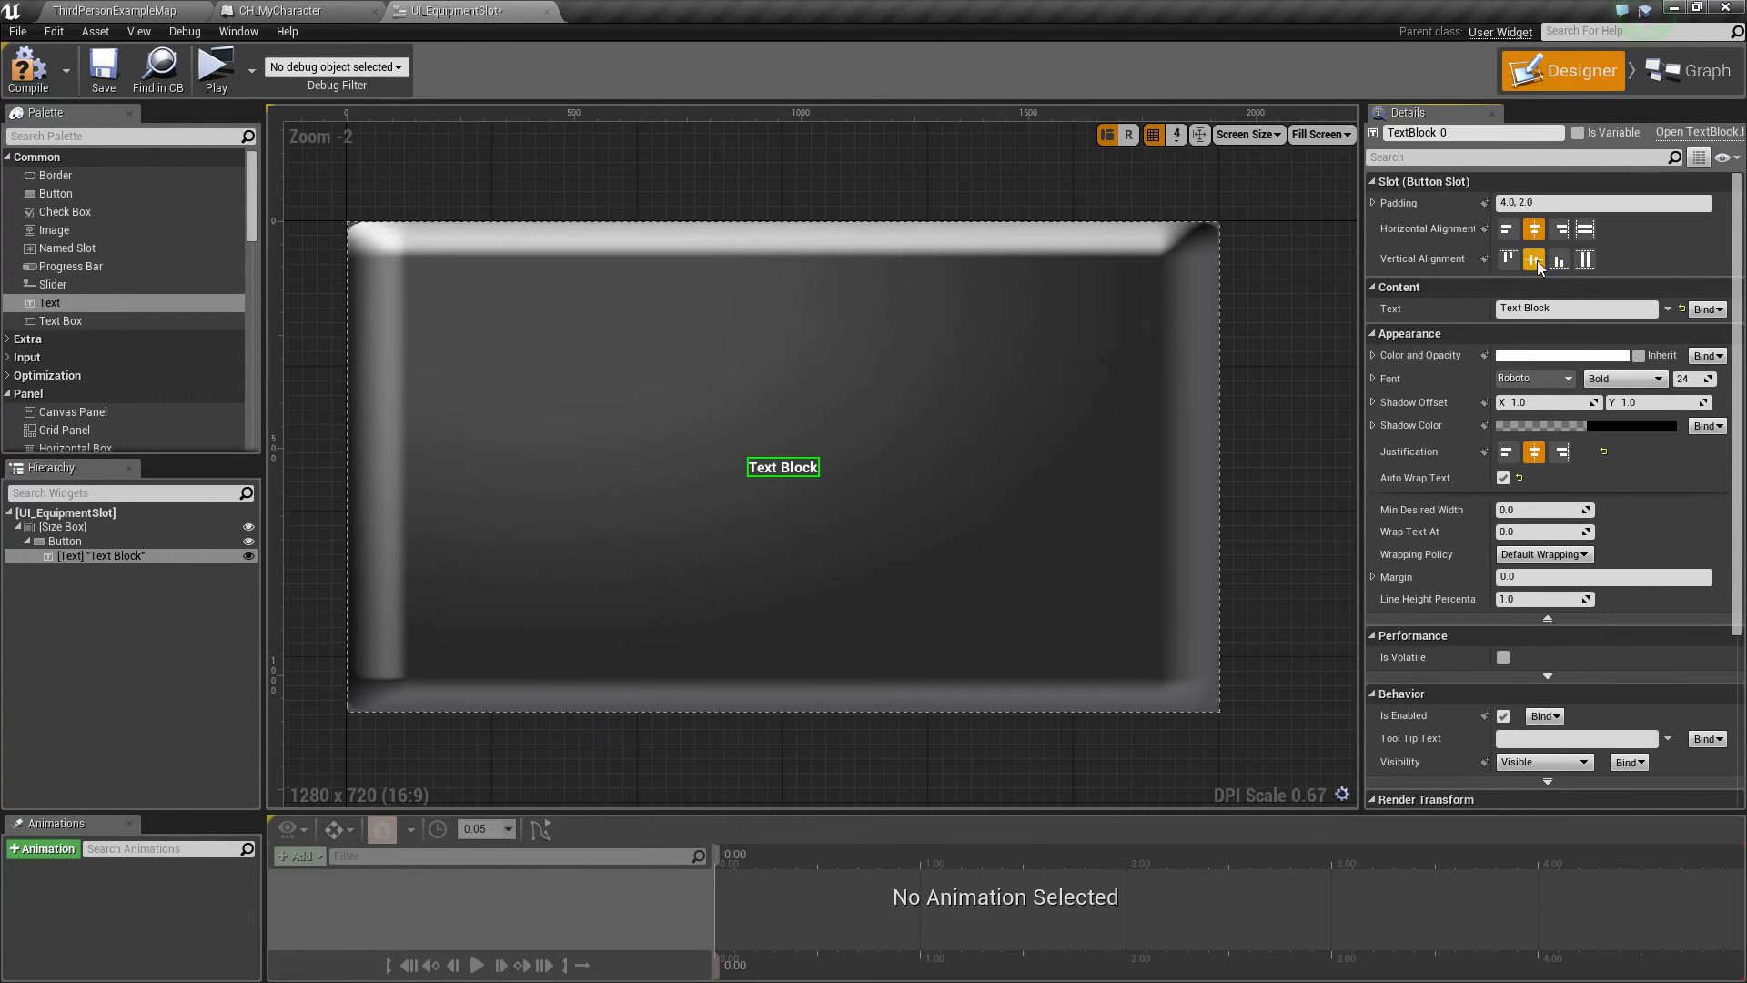
{"action": "left_click", "coordinate": [1705, 379]}
{"action": "type", "text": "12"}
{"action": "key", "text": "Return"}
{"action": "left_click", "coordinate": [103, 71]}
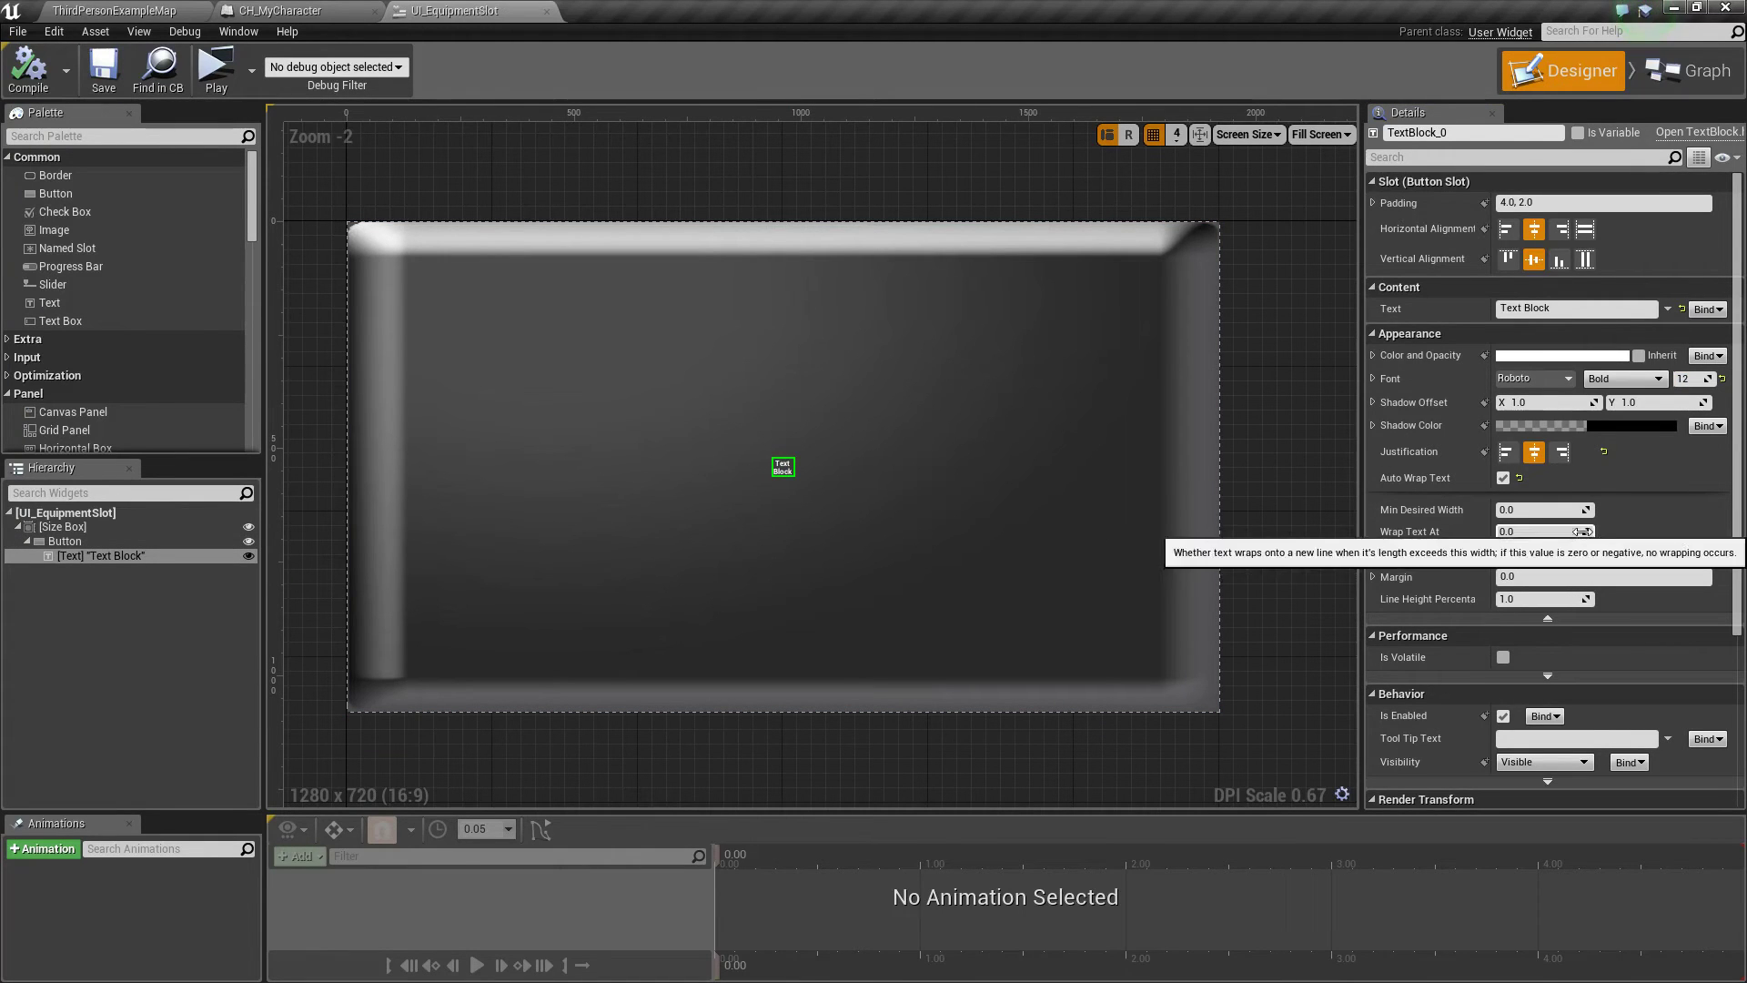
Clear the text block's default text, compile and save, and tick Is Variable.
{"action": "left_click", "coordinate": [1512, 309]}
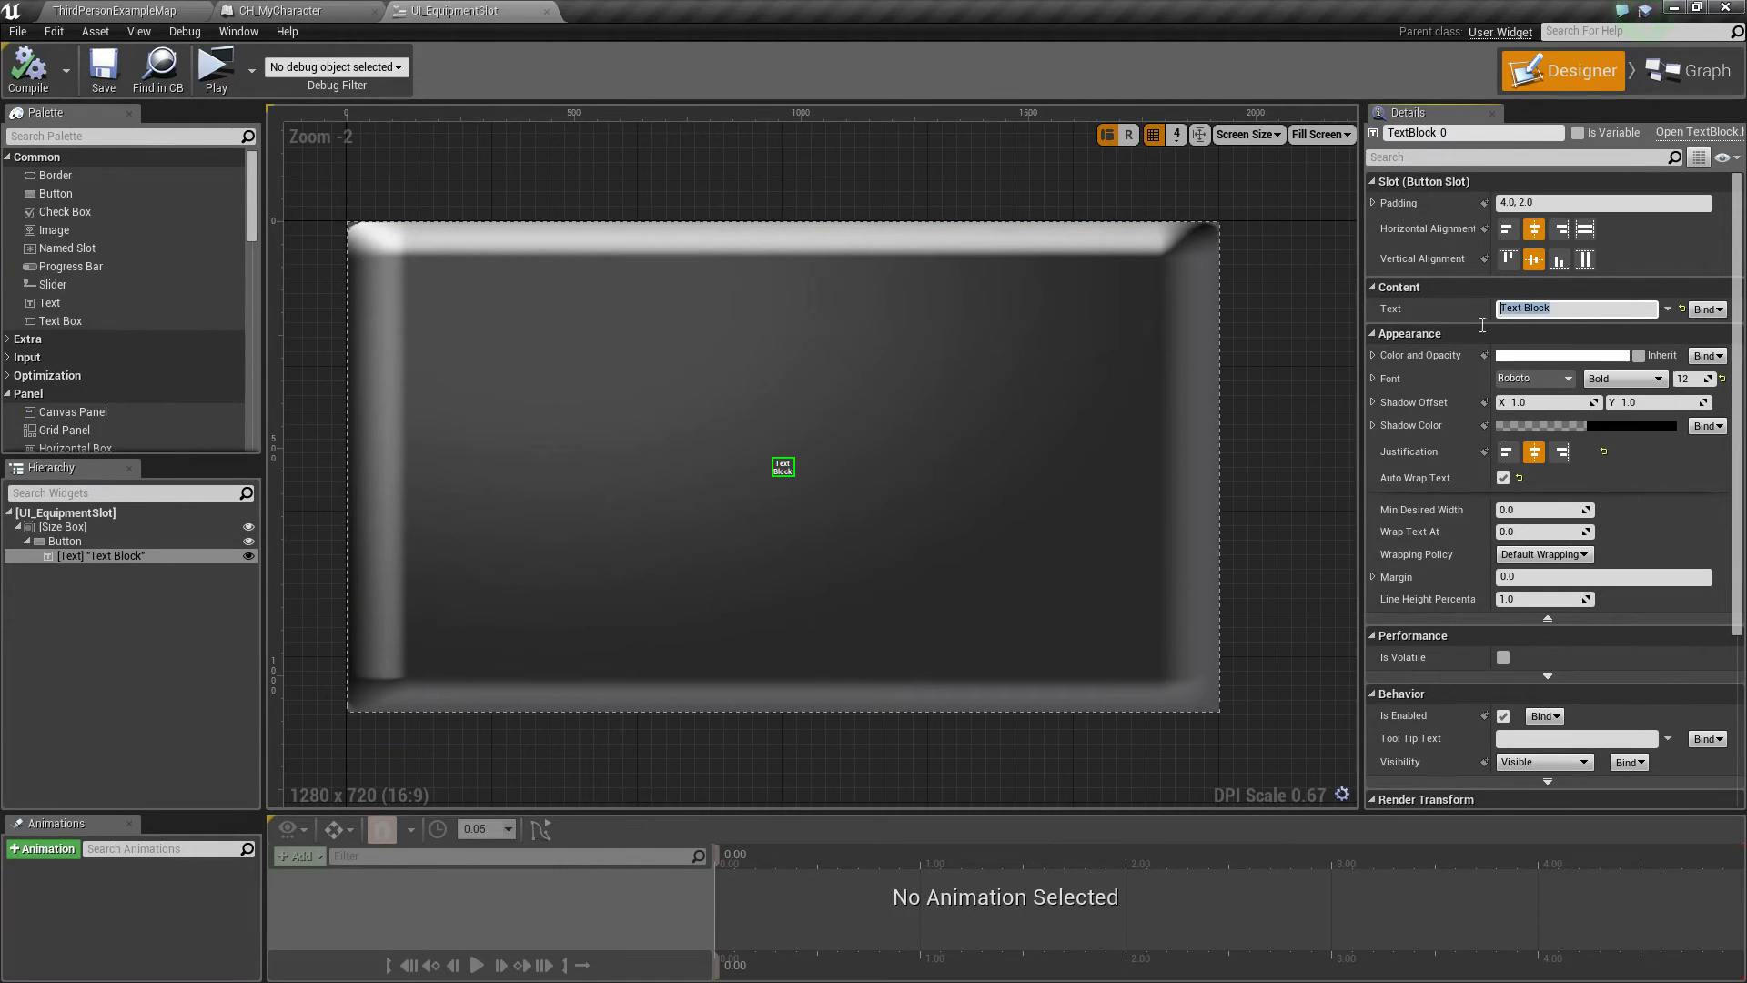
{"action": "key", "text": "Return"}
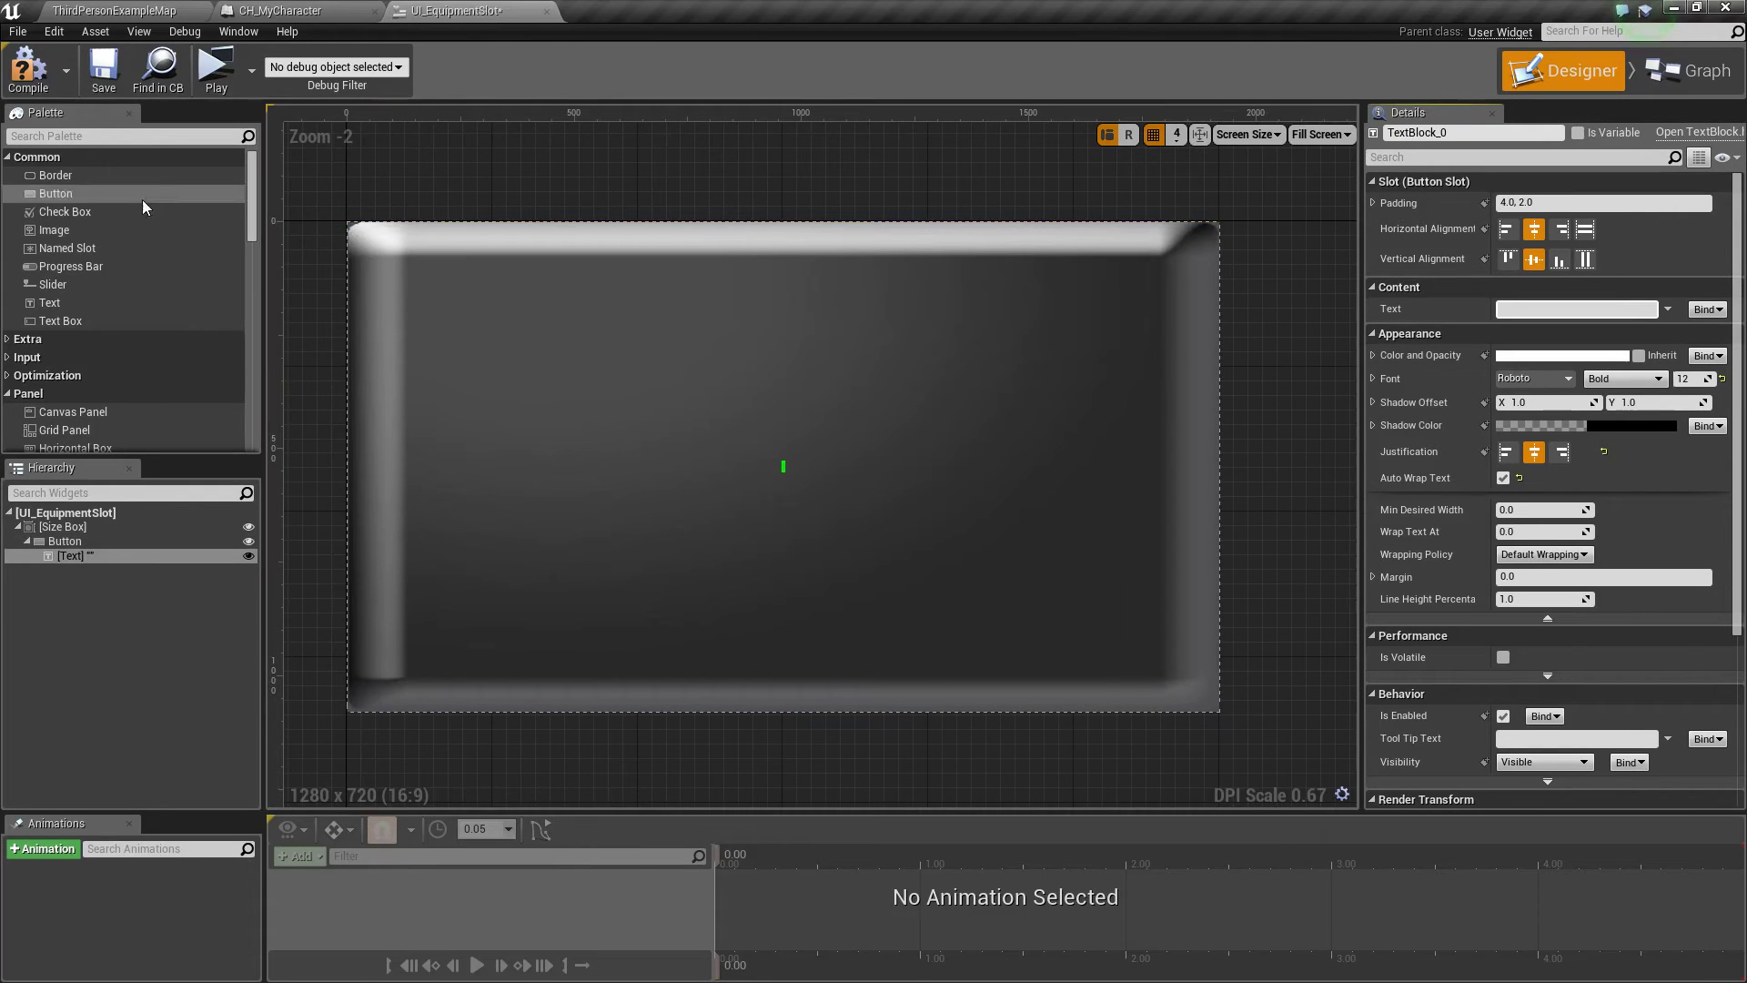
{"action": "left_click", "coordinate": [30, 73]}
{"action": "left_click", "coordinate": [103, 71]}
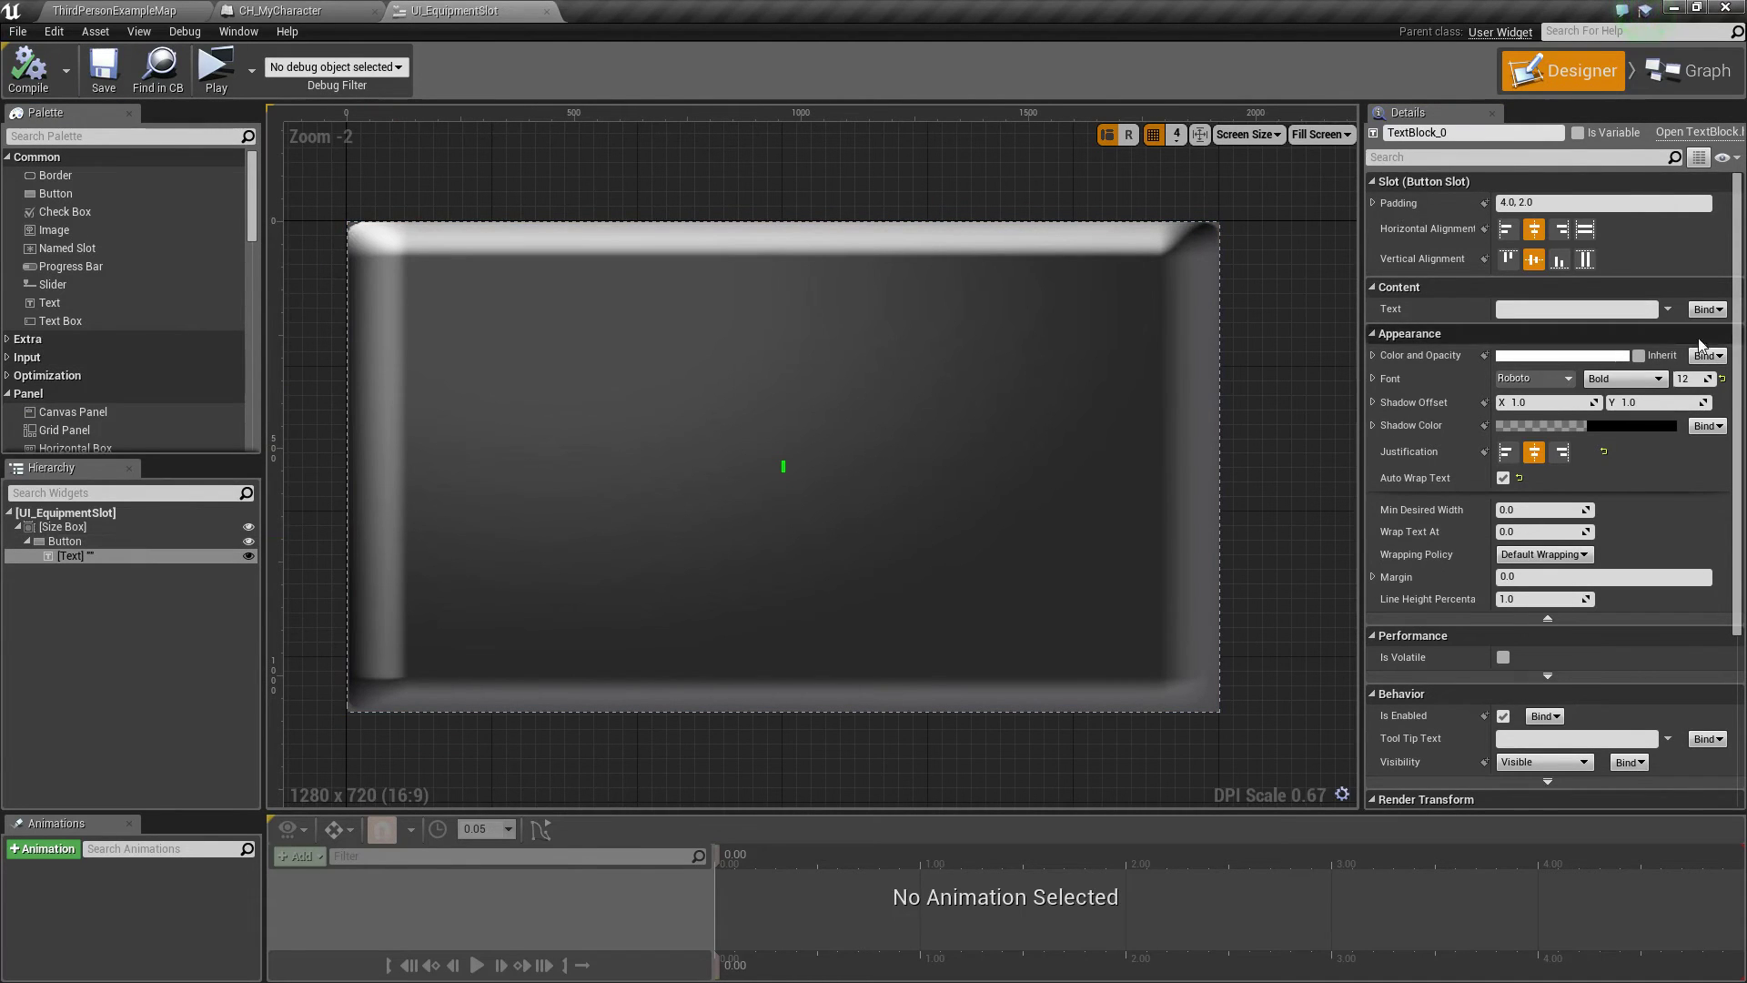
{"action": "left_click", "coordinate": [1577, 133]}
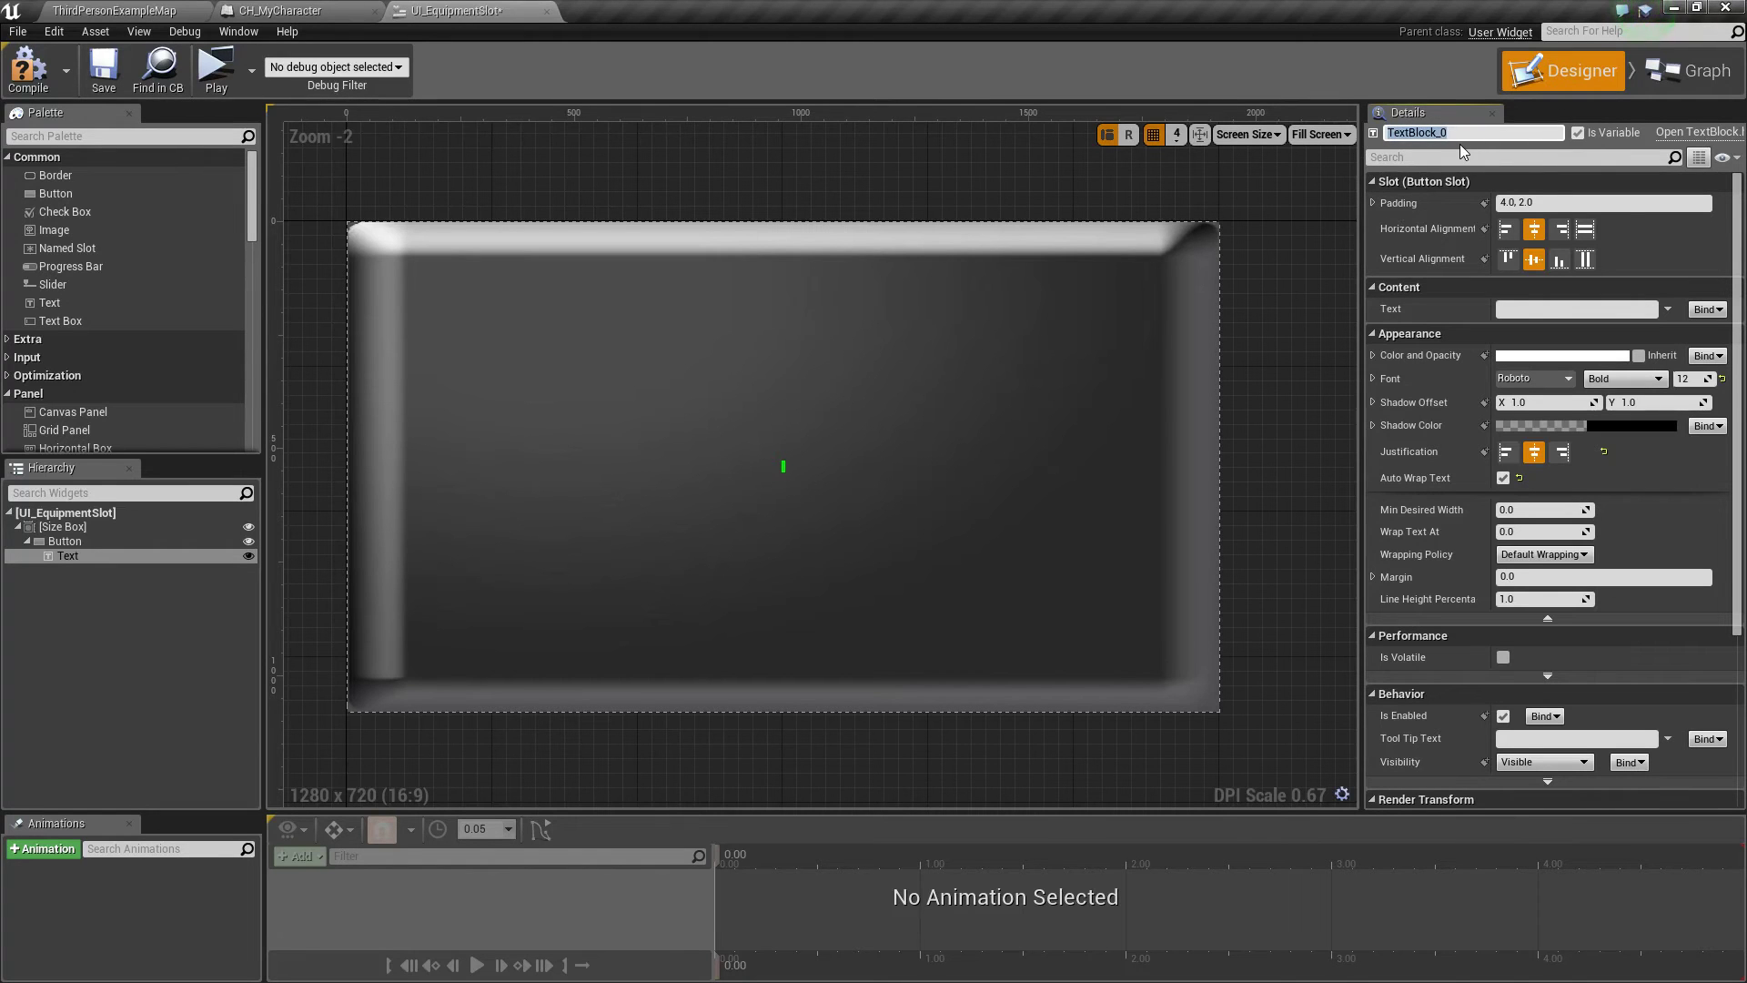
Rename the text block to EquipmentItemText and the button to EquipmentItemButton, then save.
{"action": "type", "text": "EquipmentItemText"}
{"action": "key", "text": "Return"}
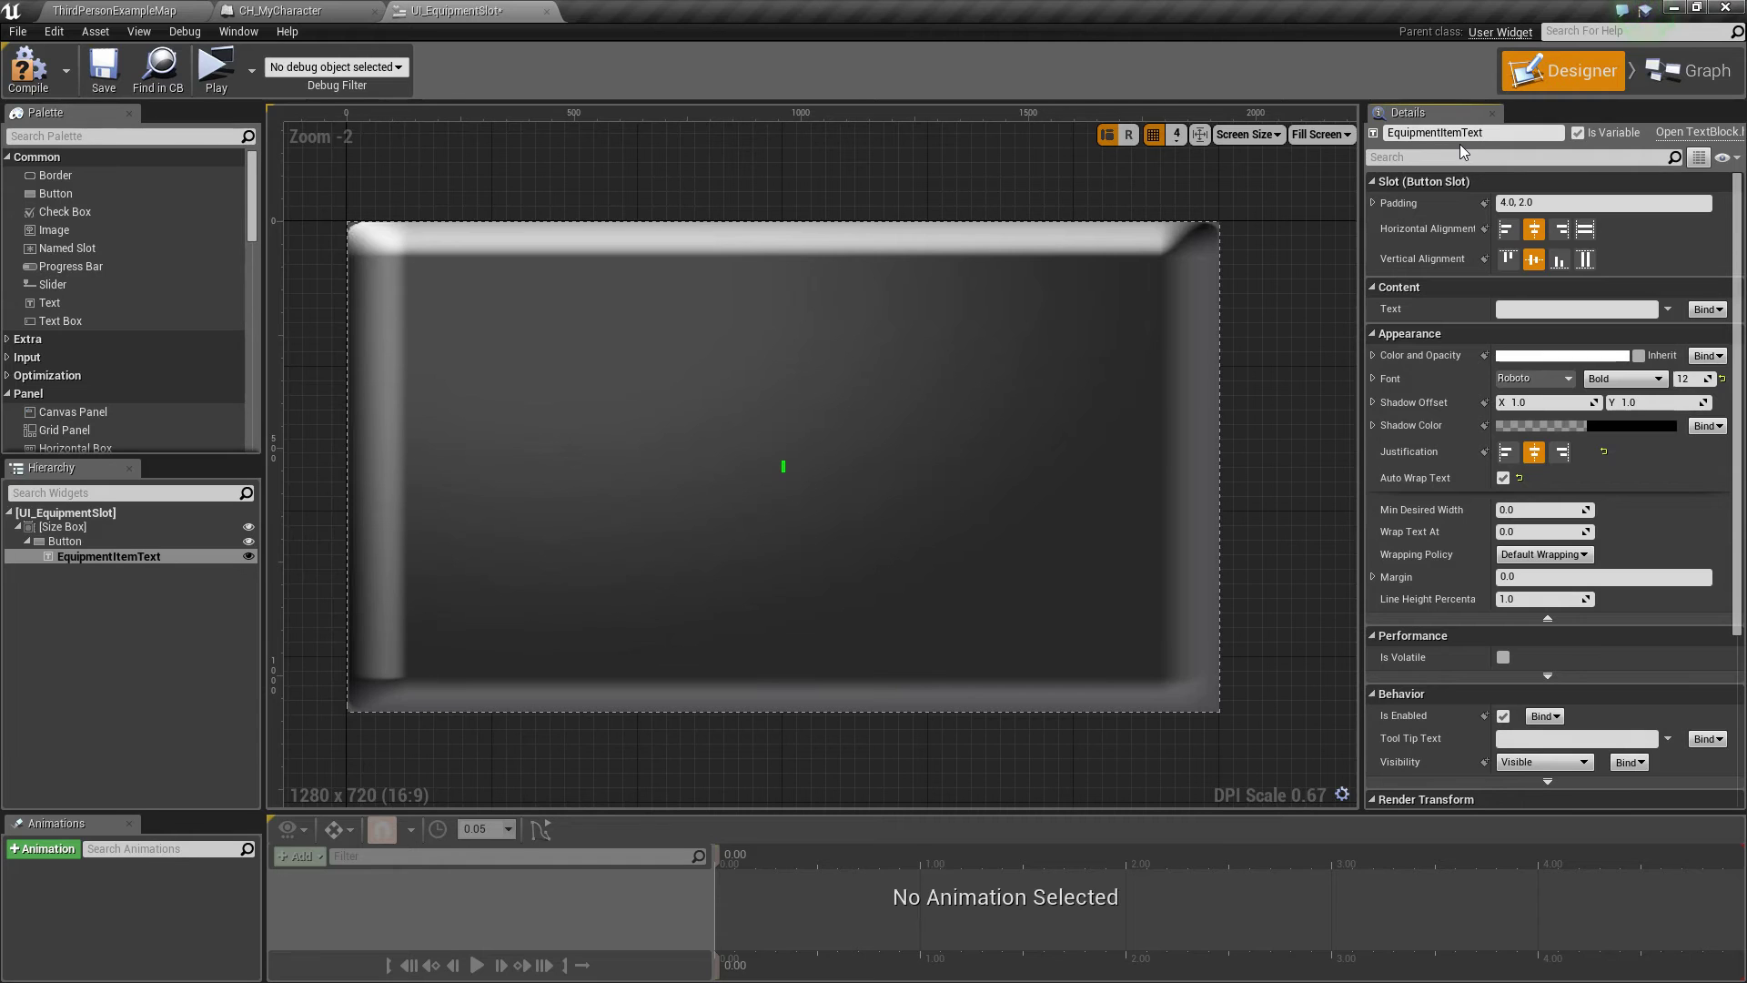
{"action": "left_click", "coordinate": [129, 539]}
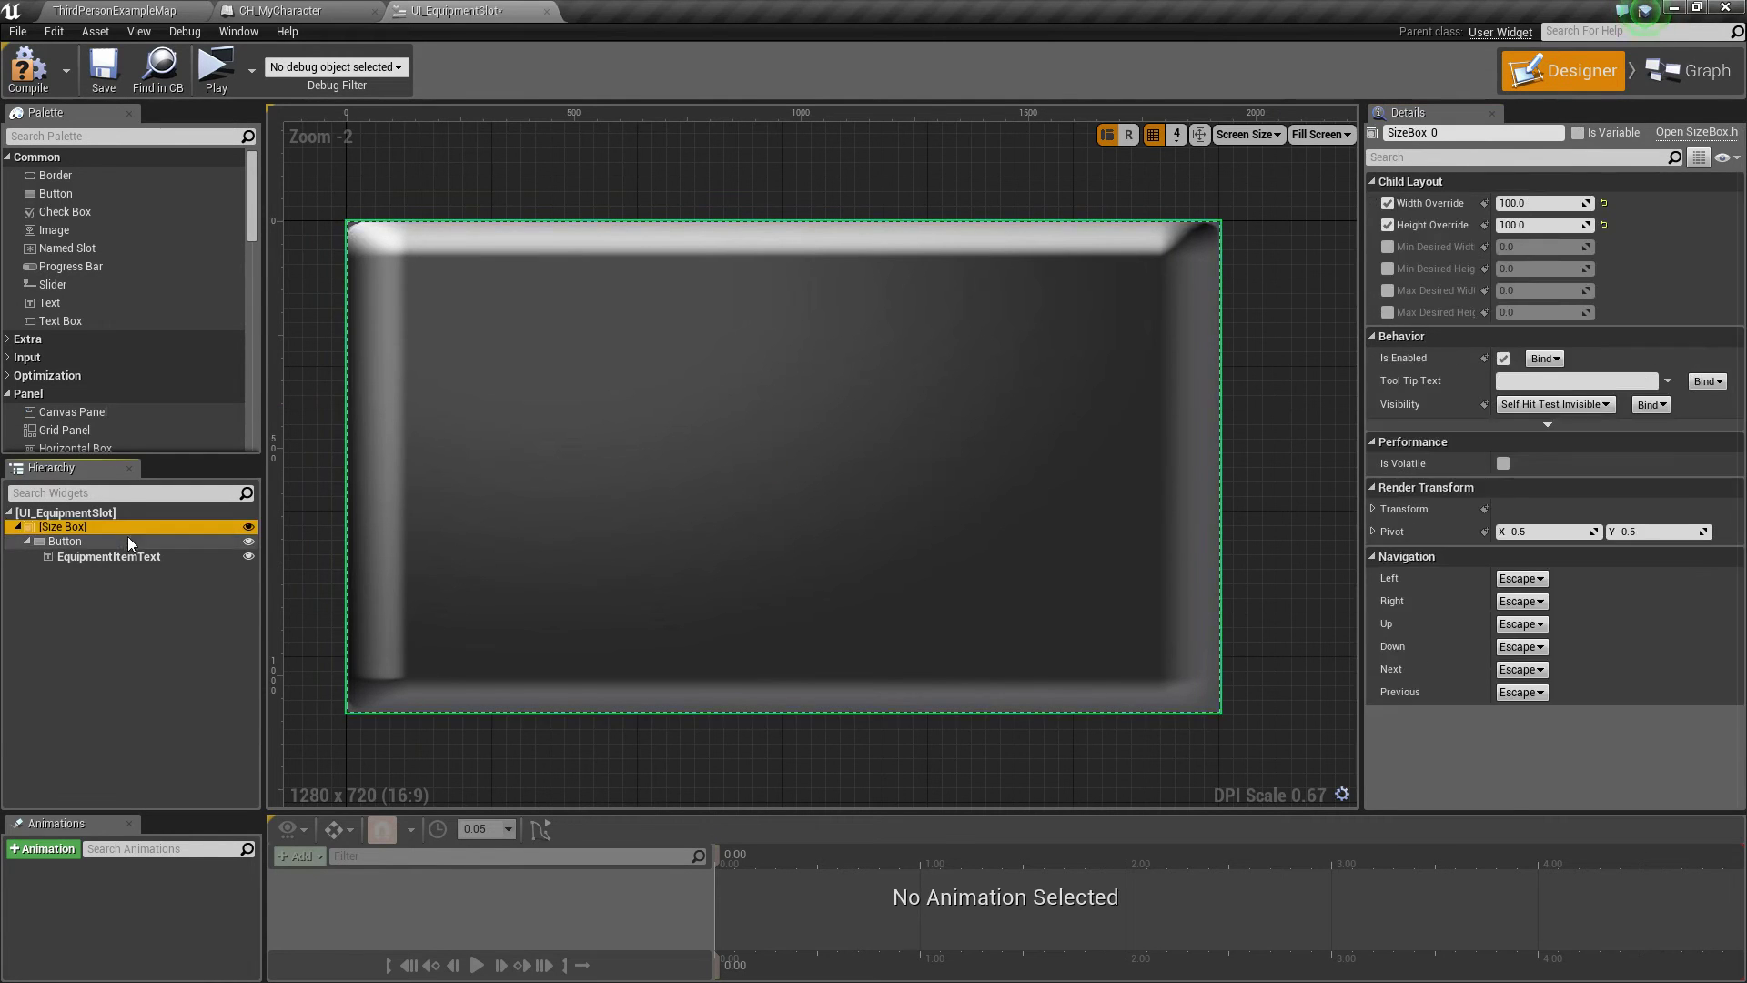
{"action": "left_click", "coordinate": [1459, 137]}
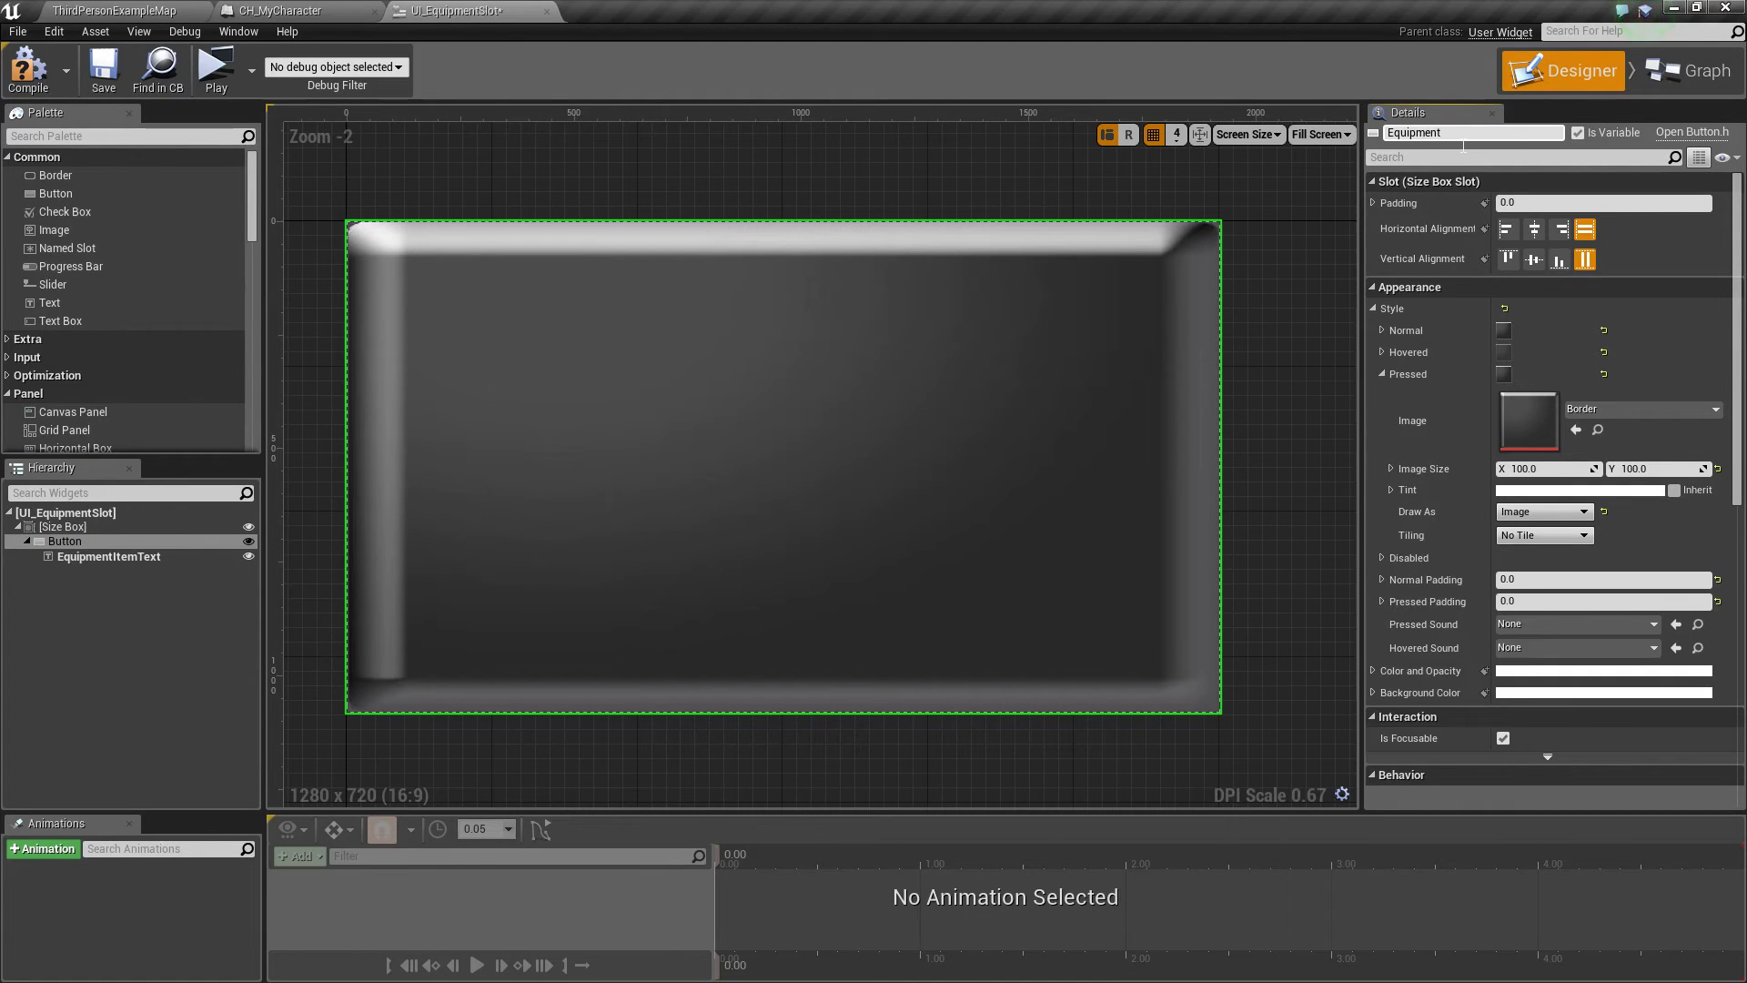
{"action": "type", "text": "EquipmentItemButton"}
{"action": "key", "text": "Return"}
{"action": "left_click", "coordinate": [105, 72]}
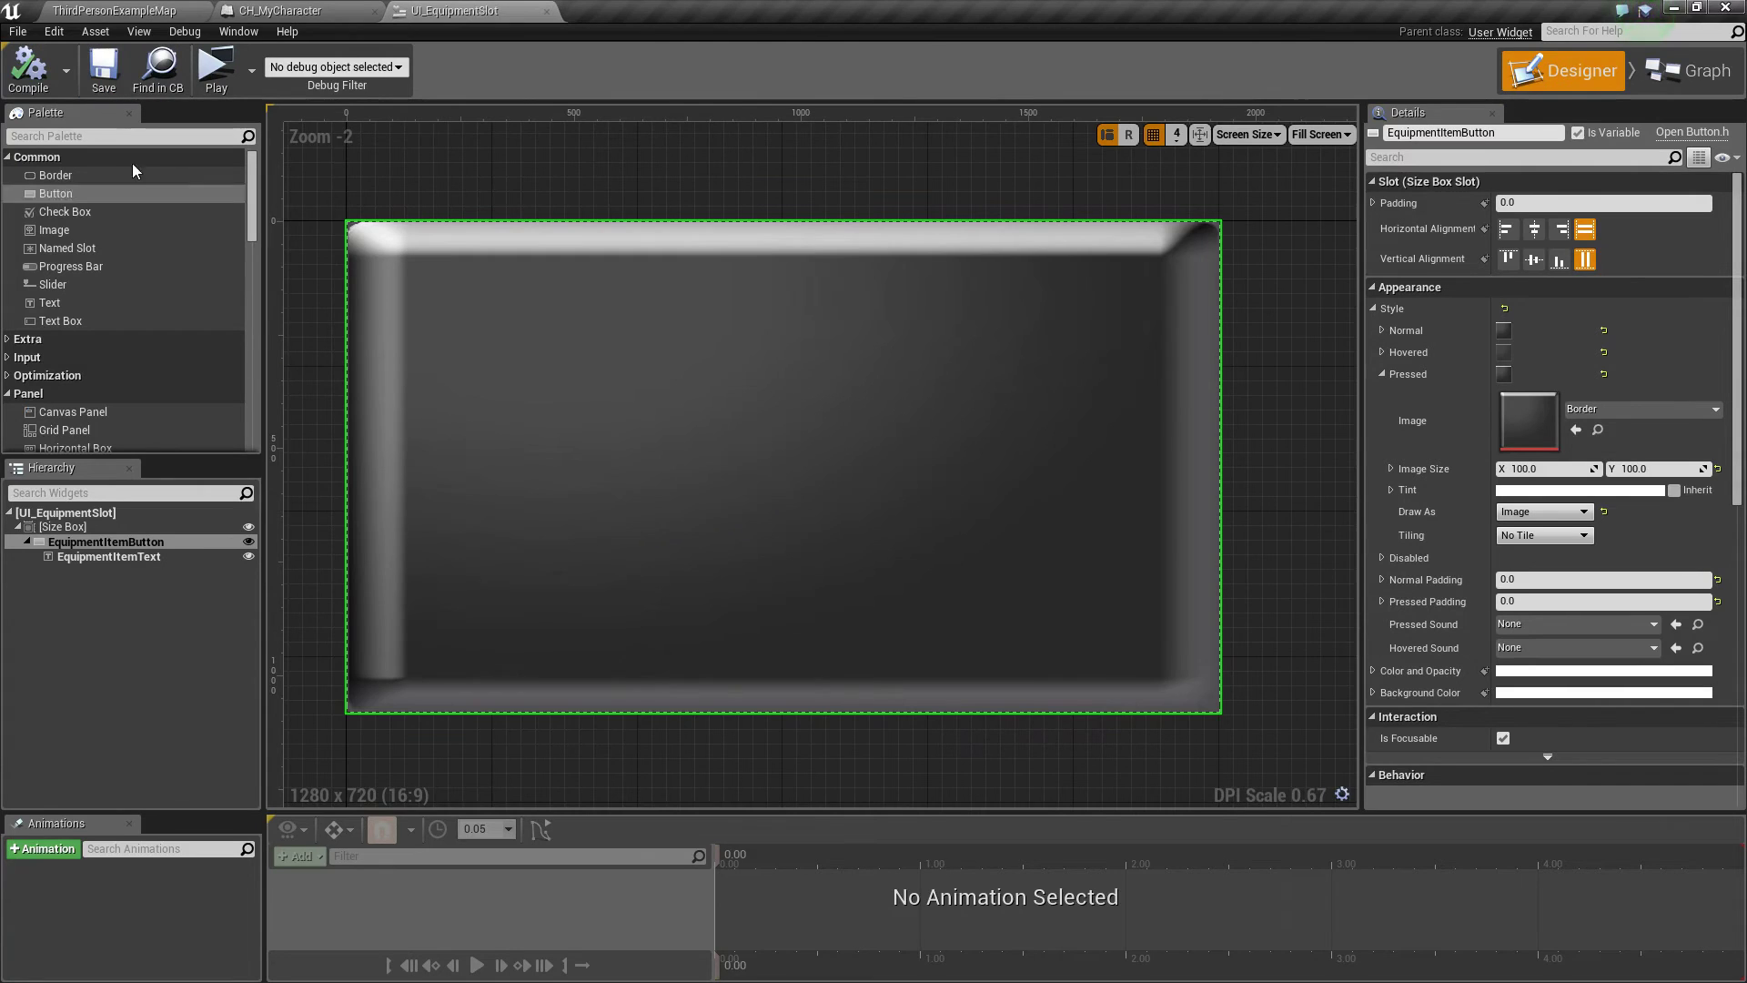
Switch to the widget's event graph.
{"action": "right_click_drag", "start_coordinate": [620, 361], "coordinate": [558, 386]}
{"action": "right_click_drag", "start_coordinate": [941, 331], "coordinate": [996, 350]}
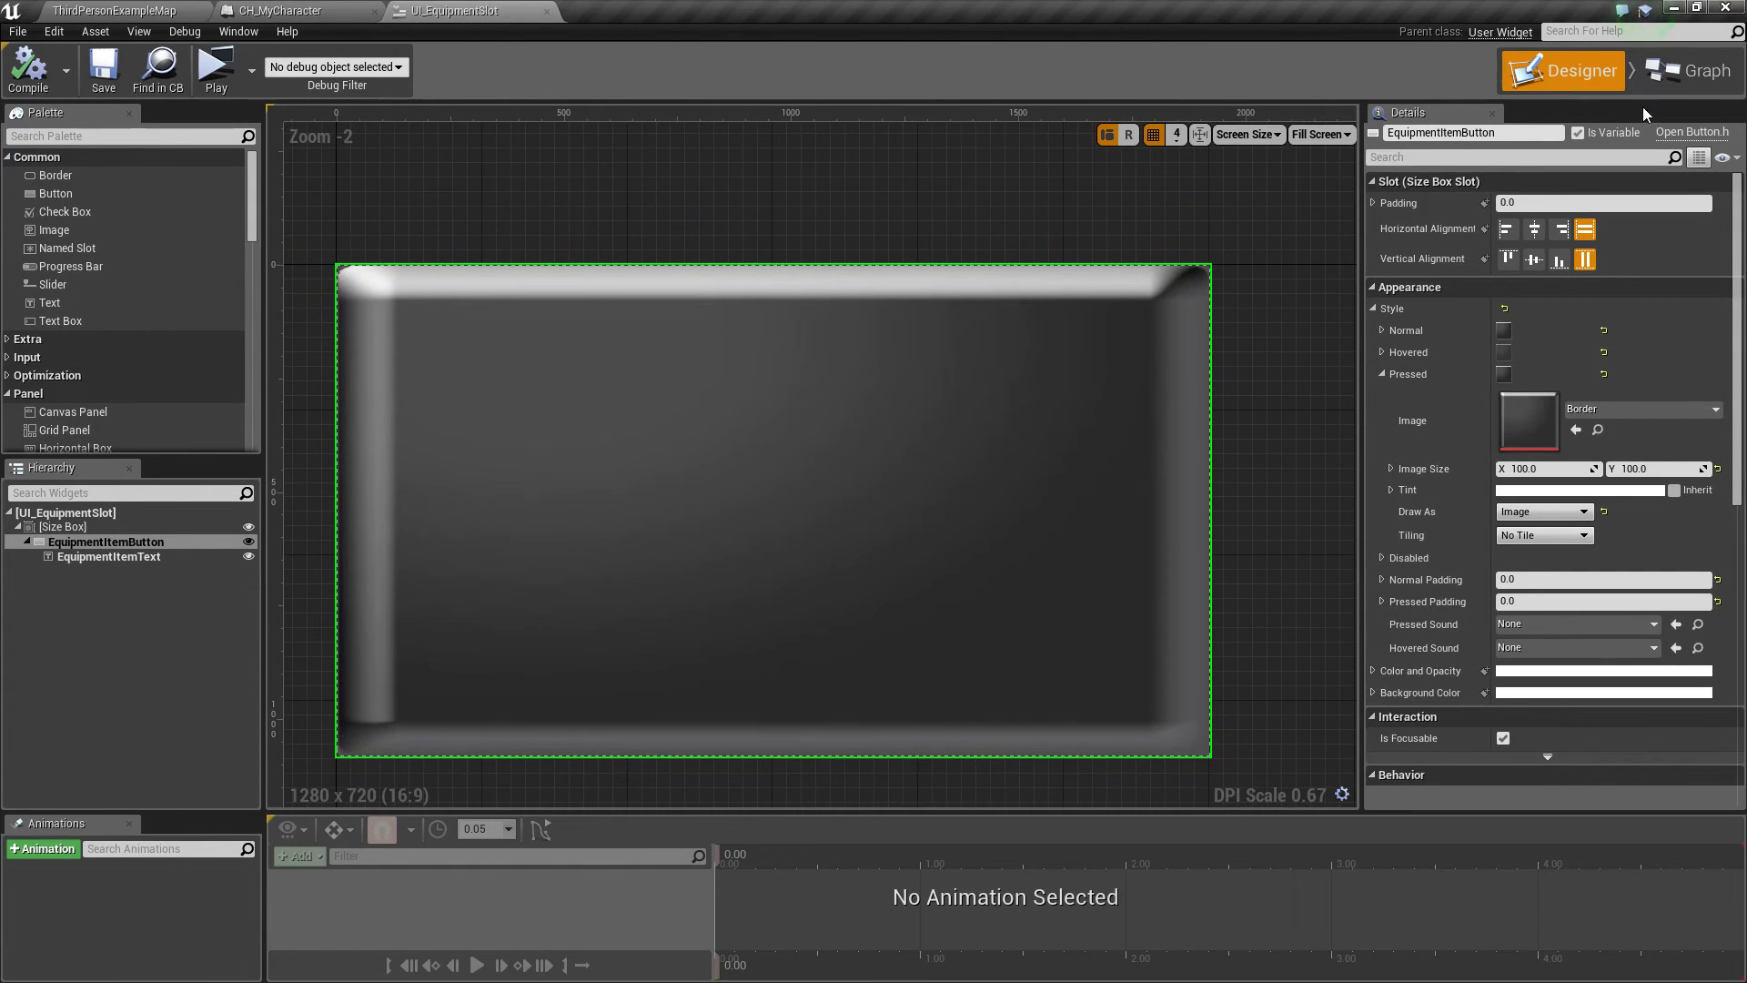
{"action": "left_click", "coordinate": [1693, 71]}
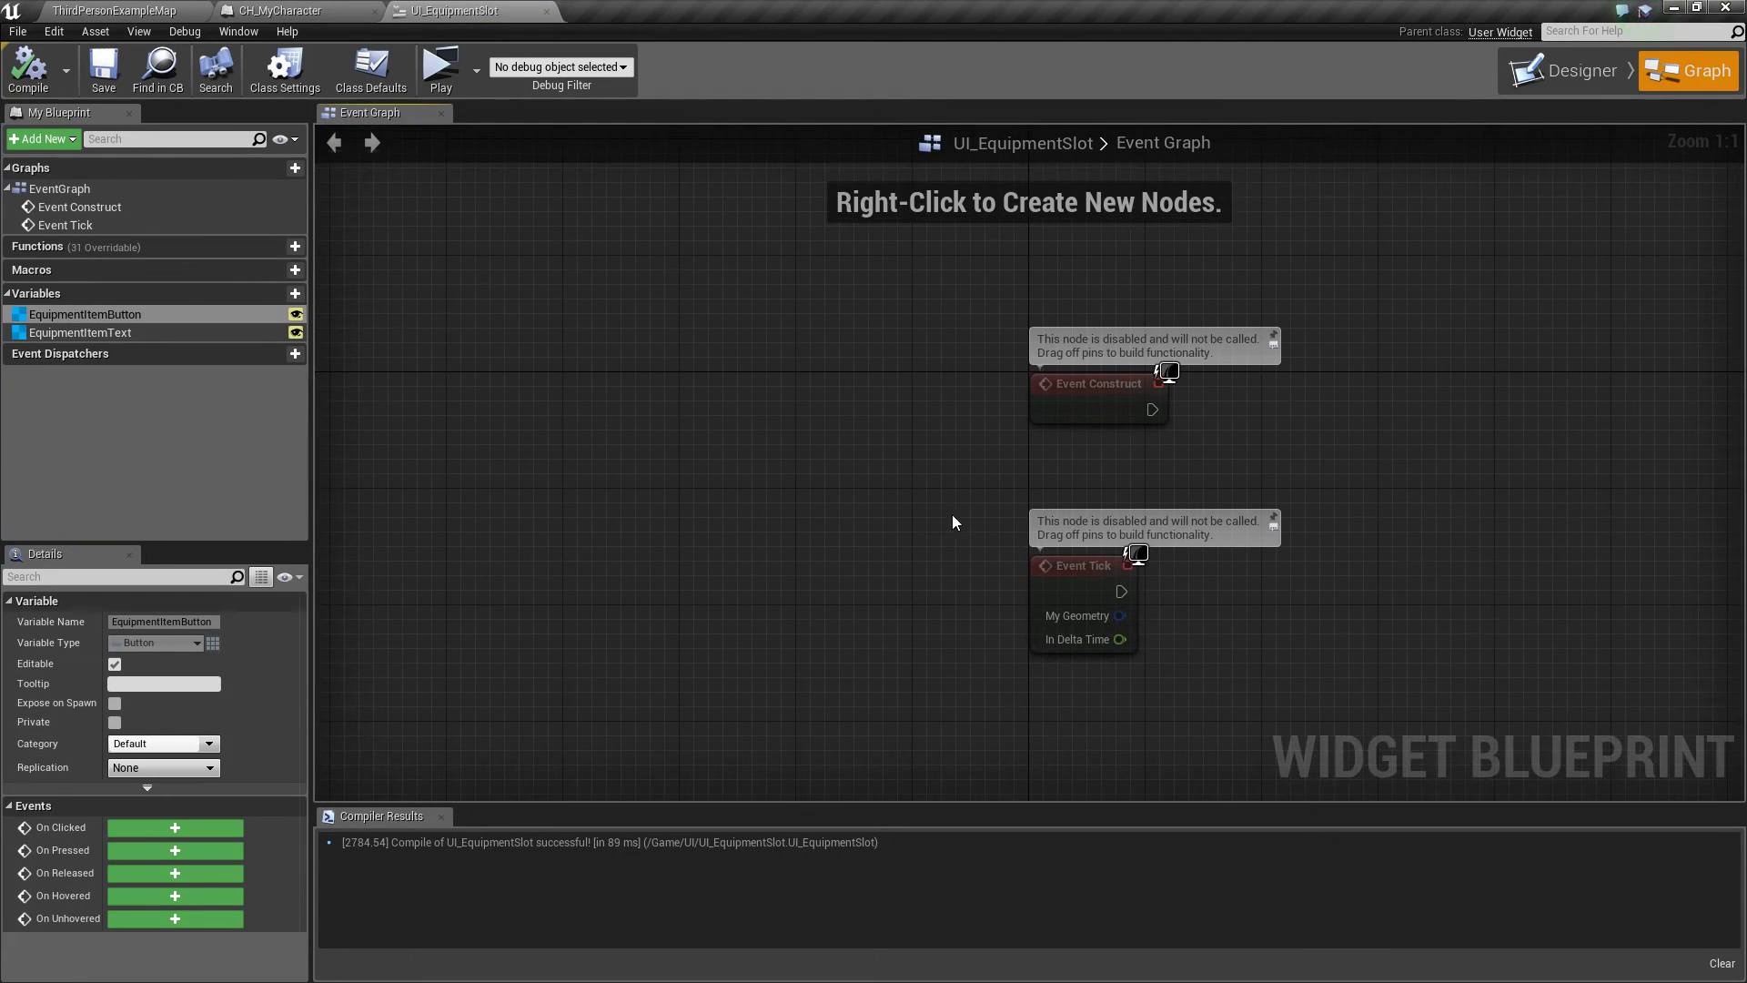
Delete the default Event Construct and Event Tick nodes from the event graph.
{"action": "right_click_drag", "start_coordinate": [953, 521], "coordinate": [648, 509]}
{"action": "left_click_drag", "start_coordinate": [897, 344], "coordinate": [845, 680]}
{"action": "key", "text": "Delete"}
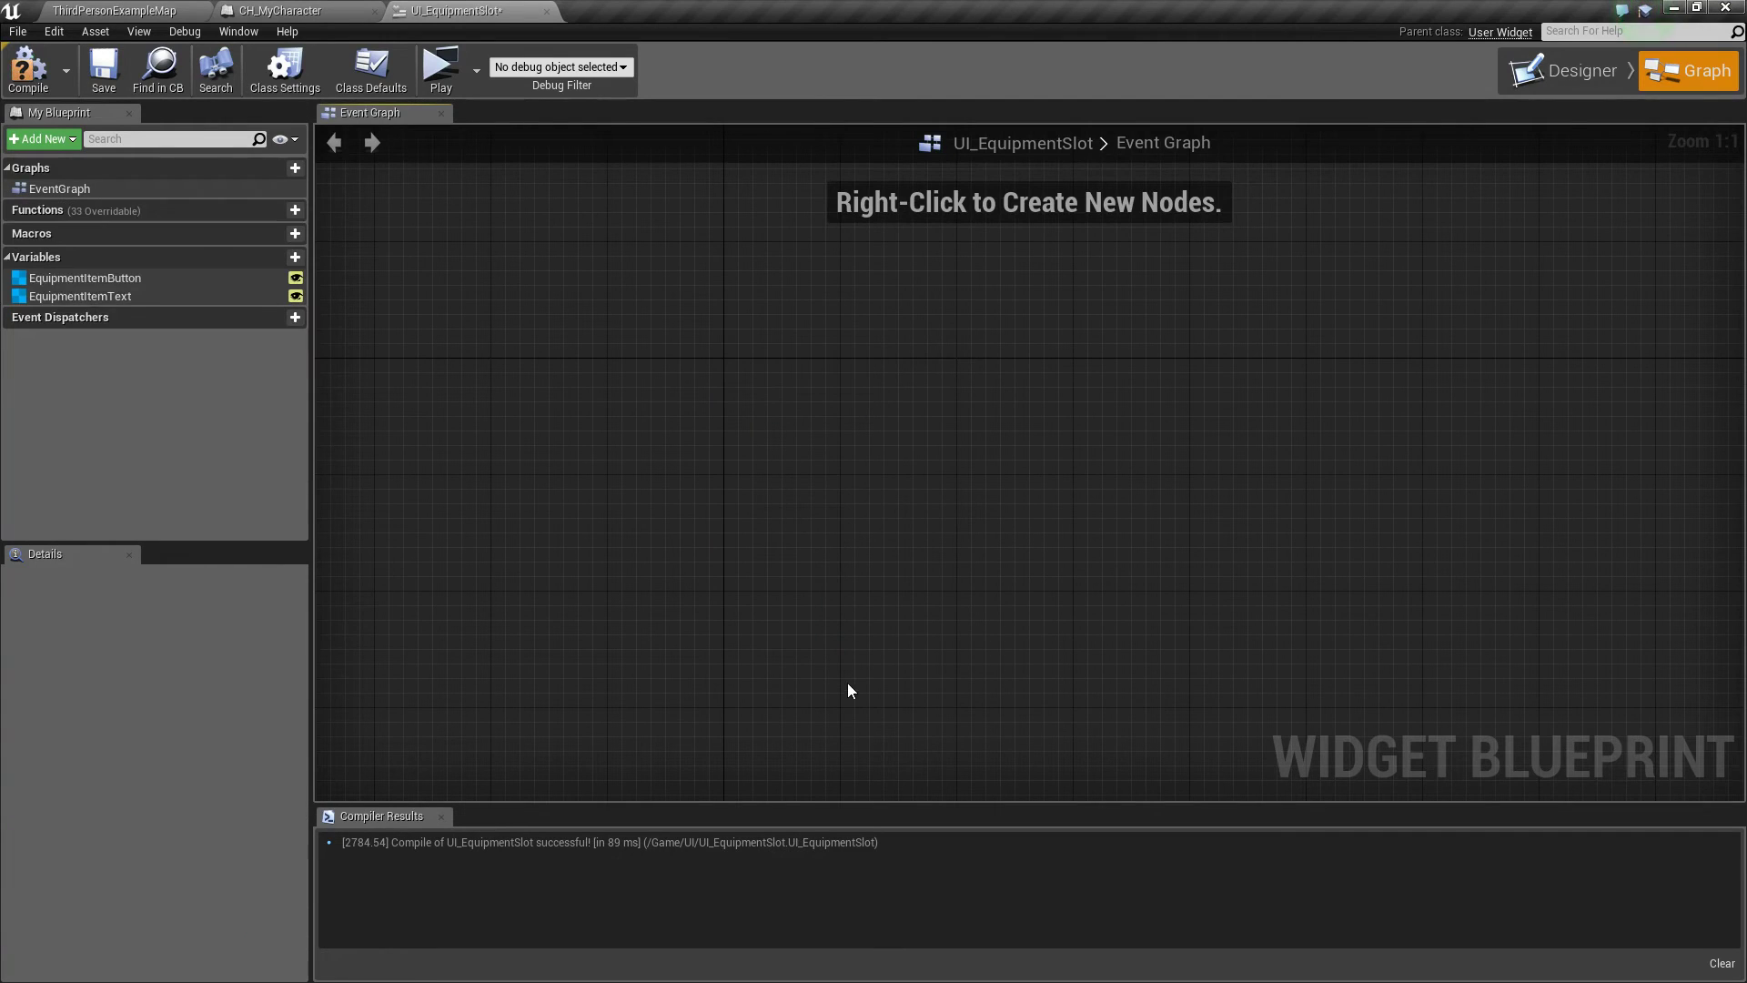
Add a new variable named ItemInfo, correcting the initial misspelling.
{"action": "left_click", "coordinate": [295, 256]}
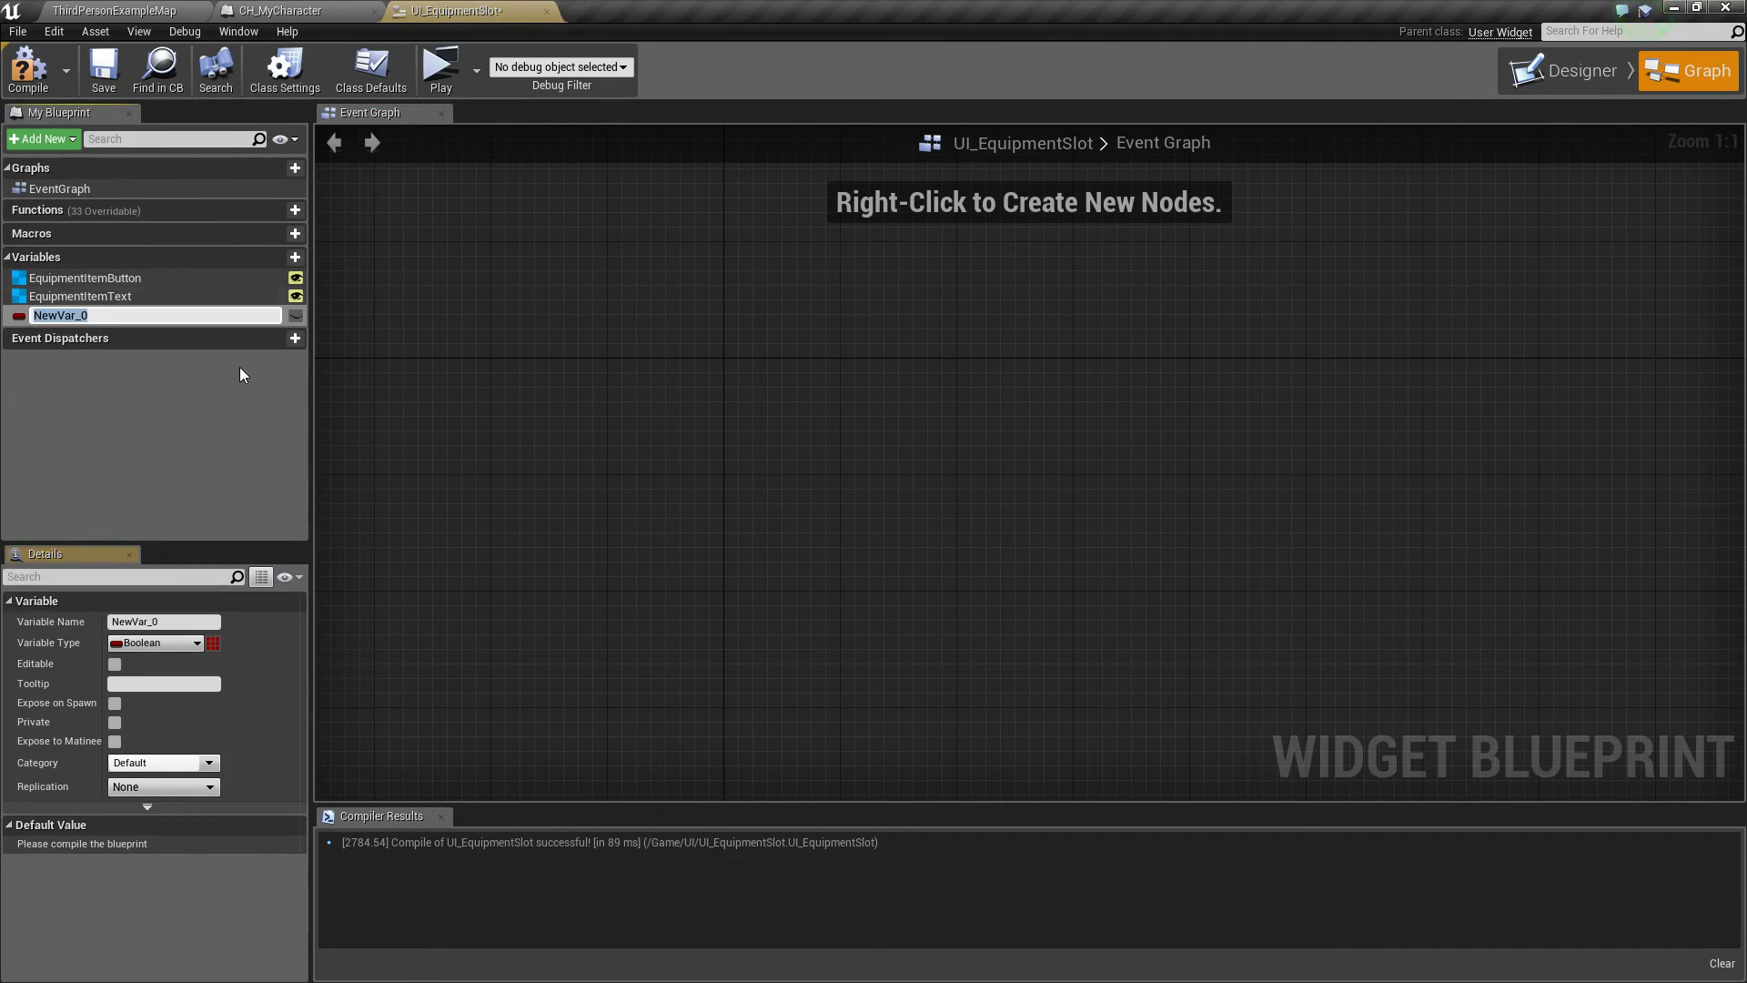
{"action": "type", "text": "ItemIfno"}
{"action": "key", "text": "Return"}
{"action": "left_click", "coordinate": [139, 312]}
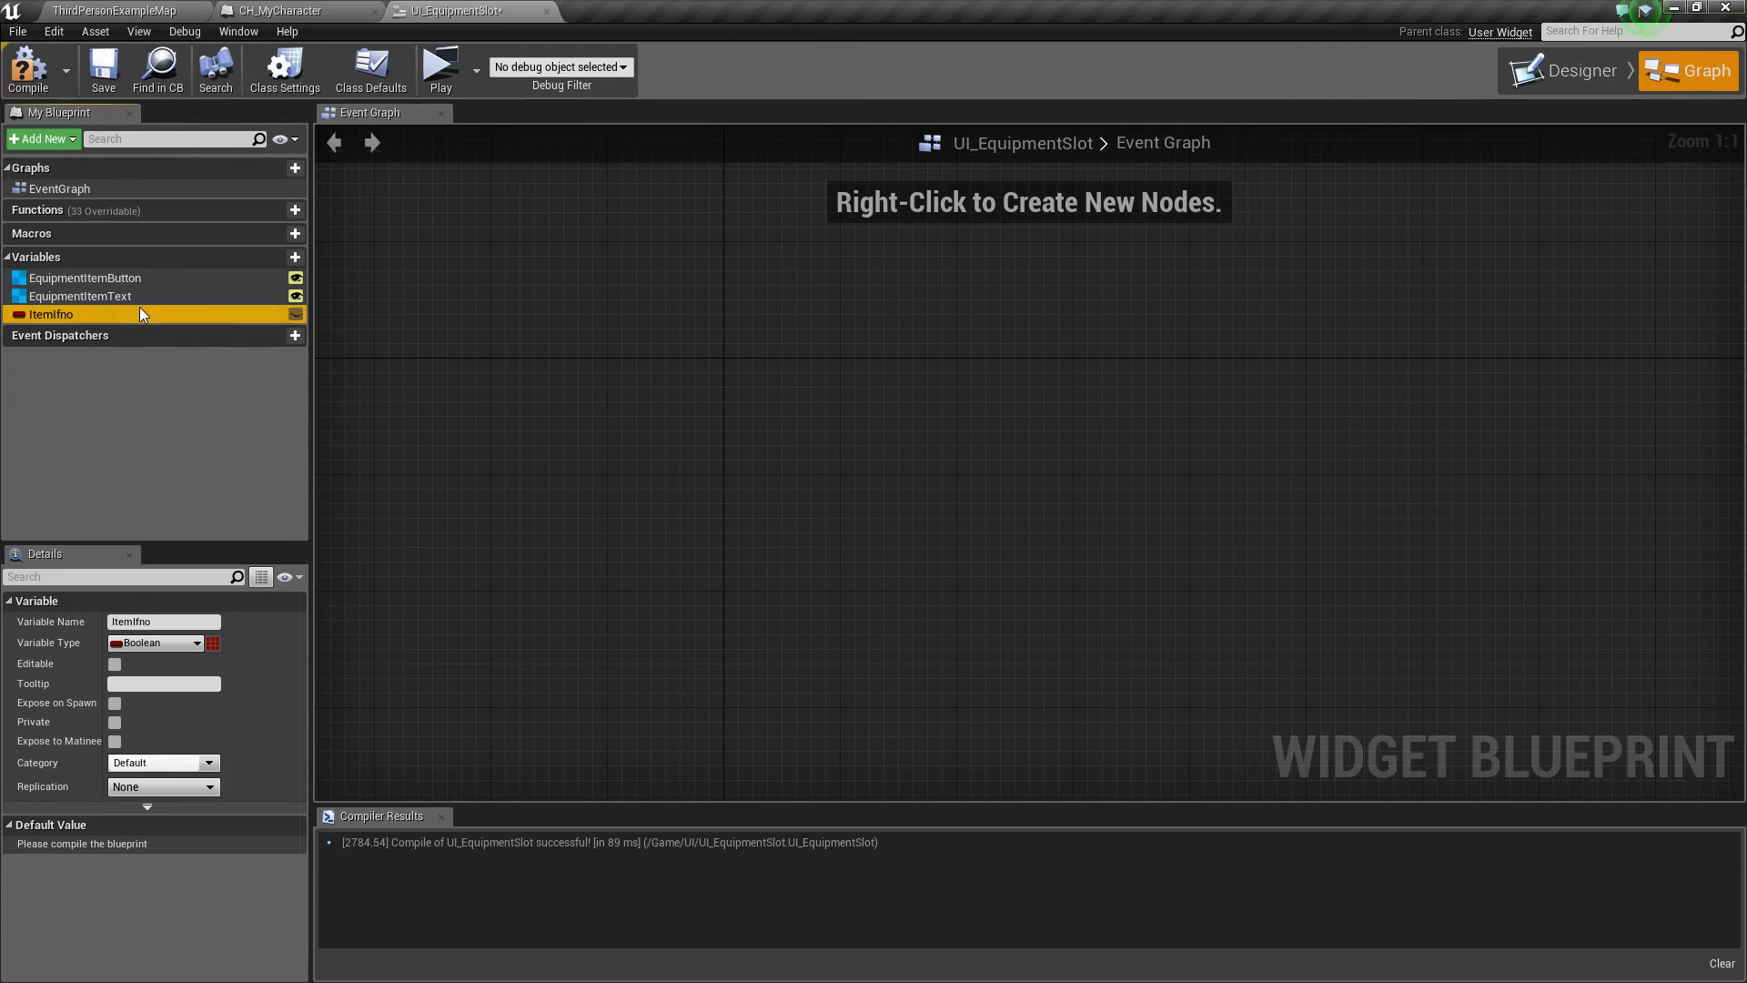
{"action": "left_click", "coordinate": [91, 314]}
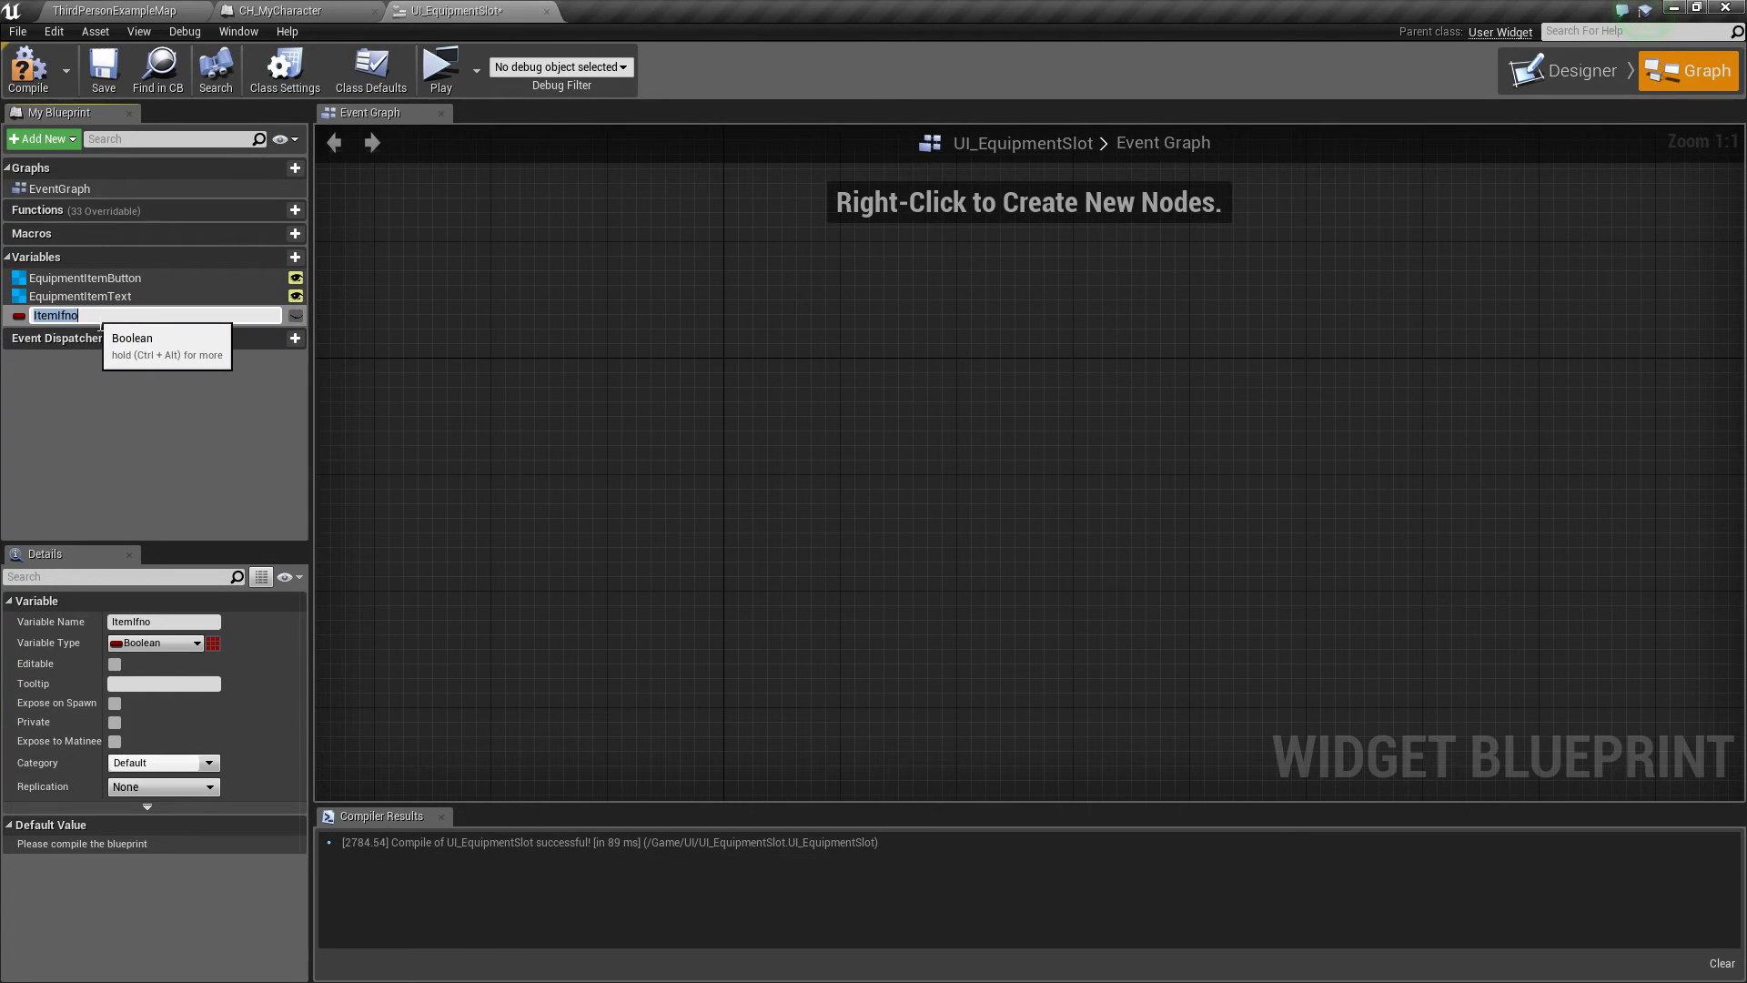
{"action": "type", "text": "ItemInfo"}
{"action": "key", "text": "Return"}
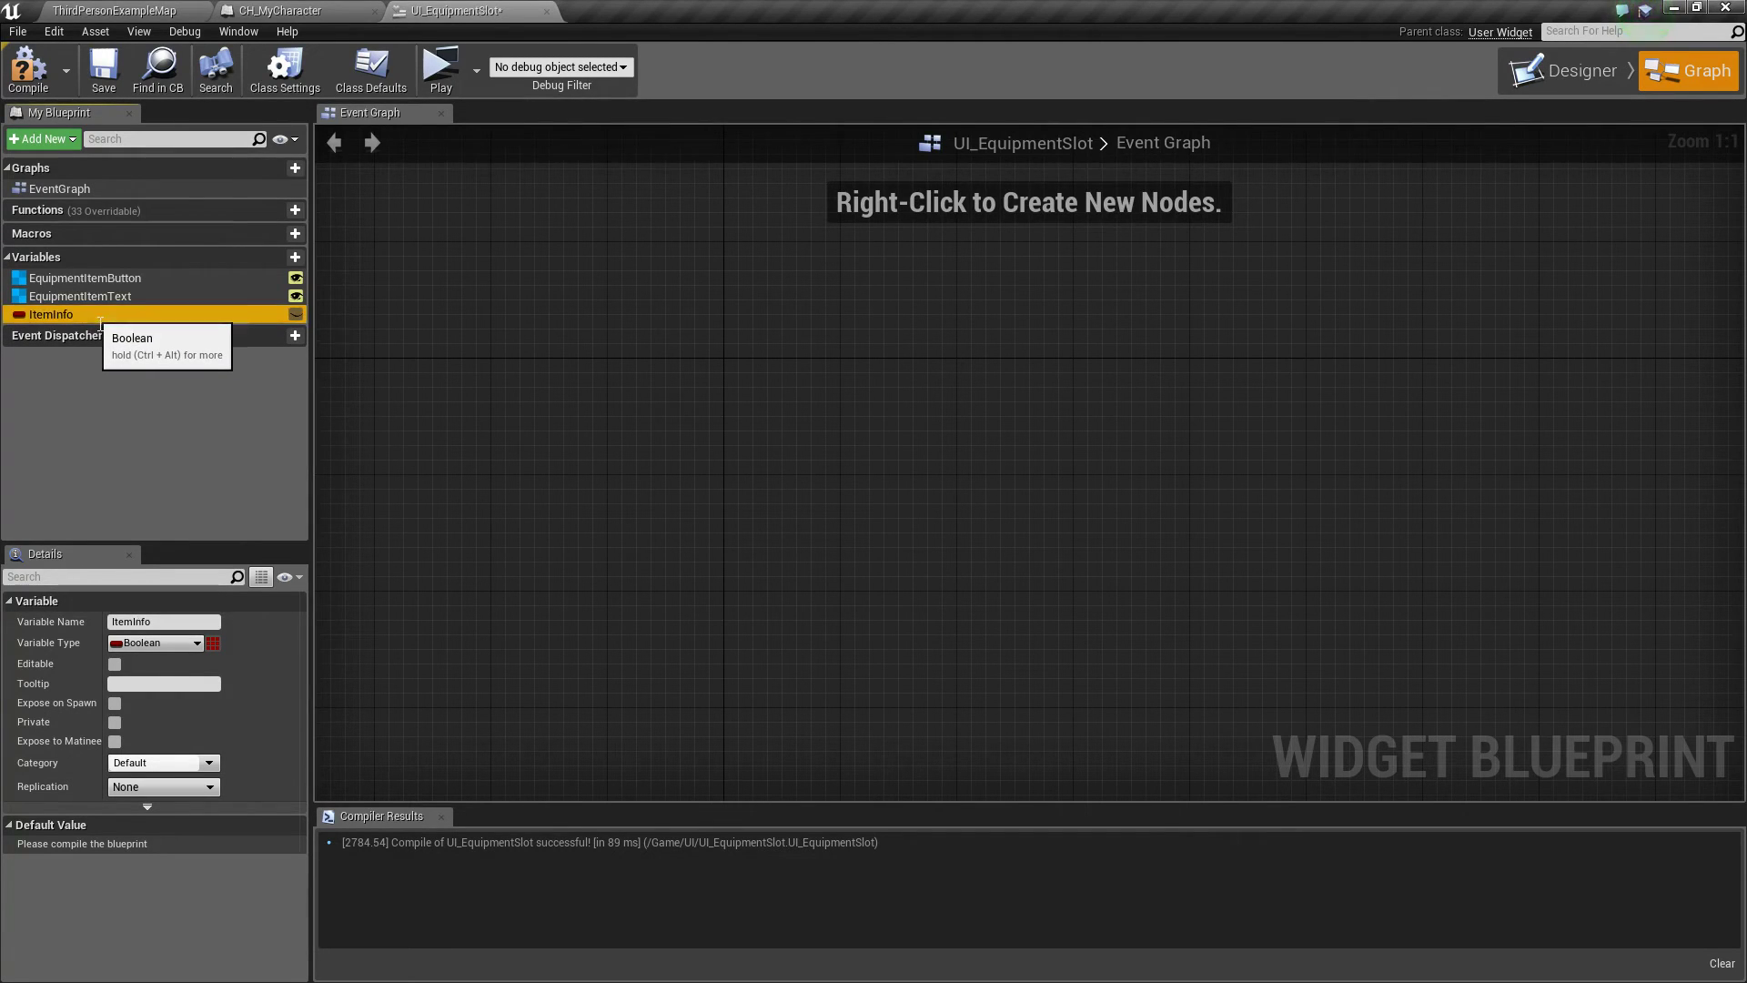
Make ItemInfo an editable FItem Info variable, compile and save, and return to ThirdPersonExampleMap.
{"action": "left_click", "coordinate": [18, 315]}
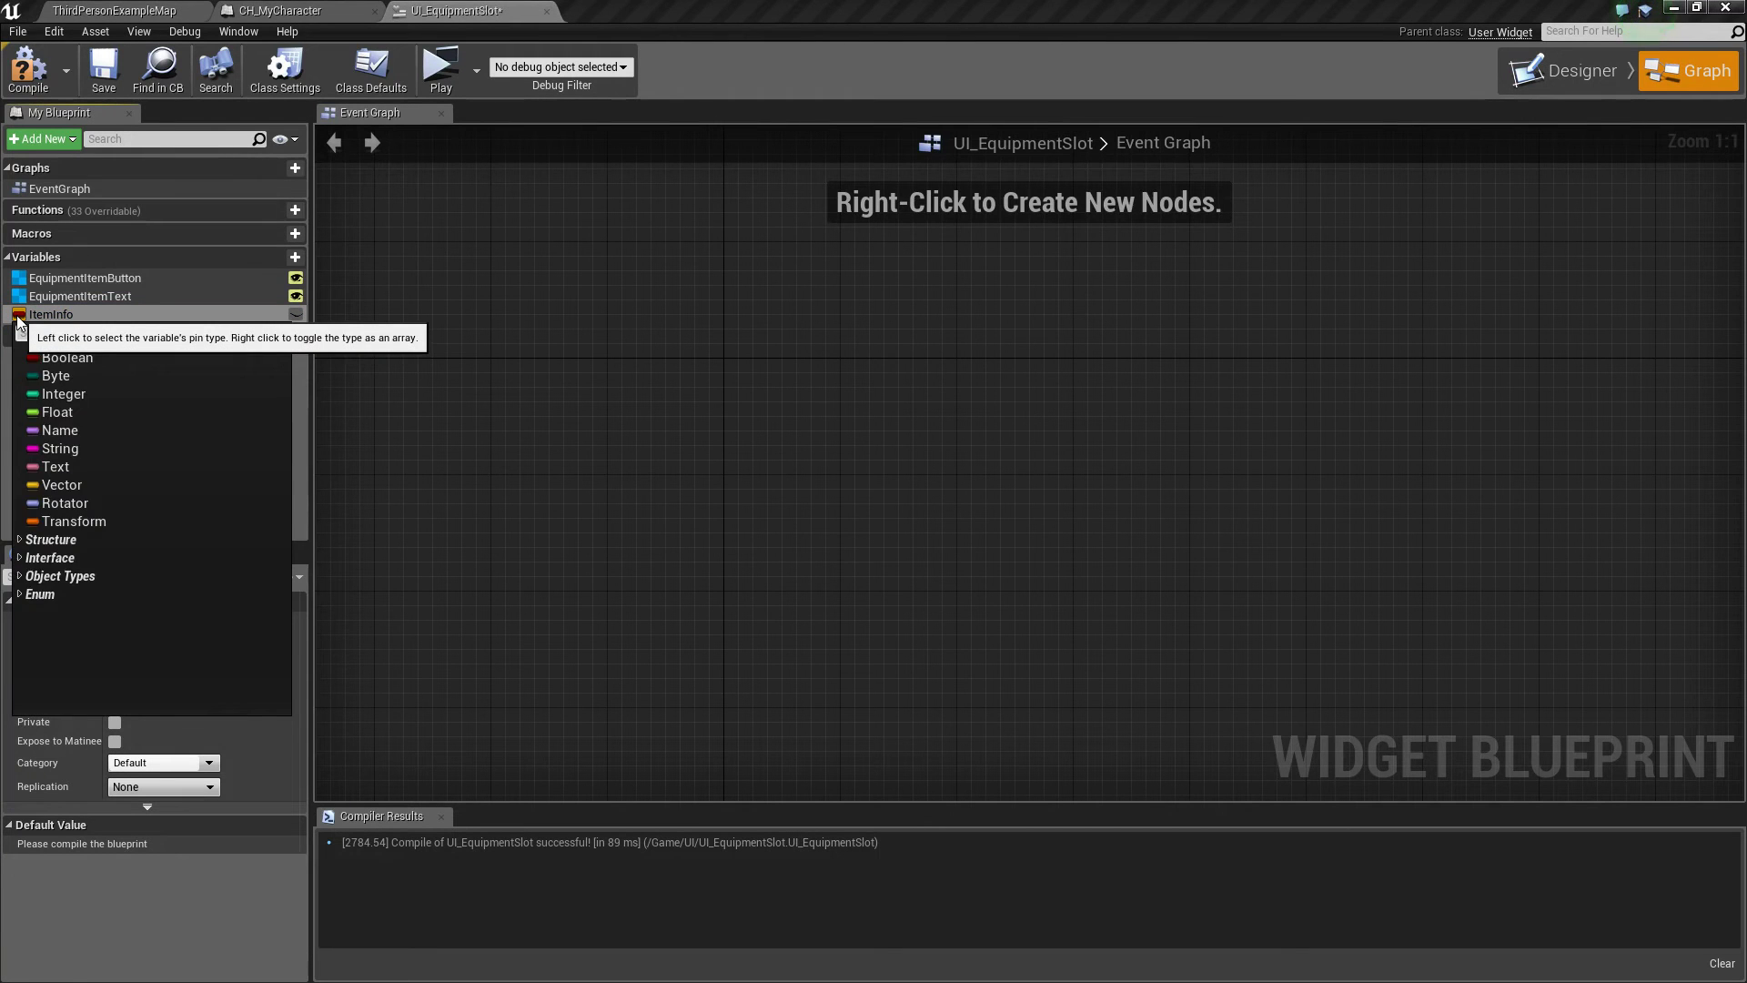
{"action": "type", "text": "item"}
{"action": "key", "text": "Return"}
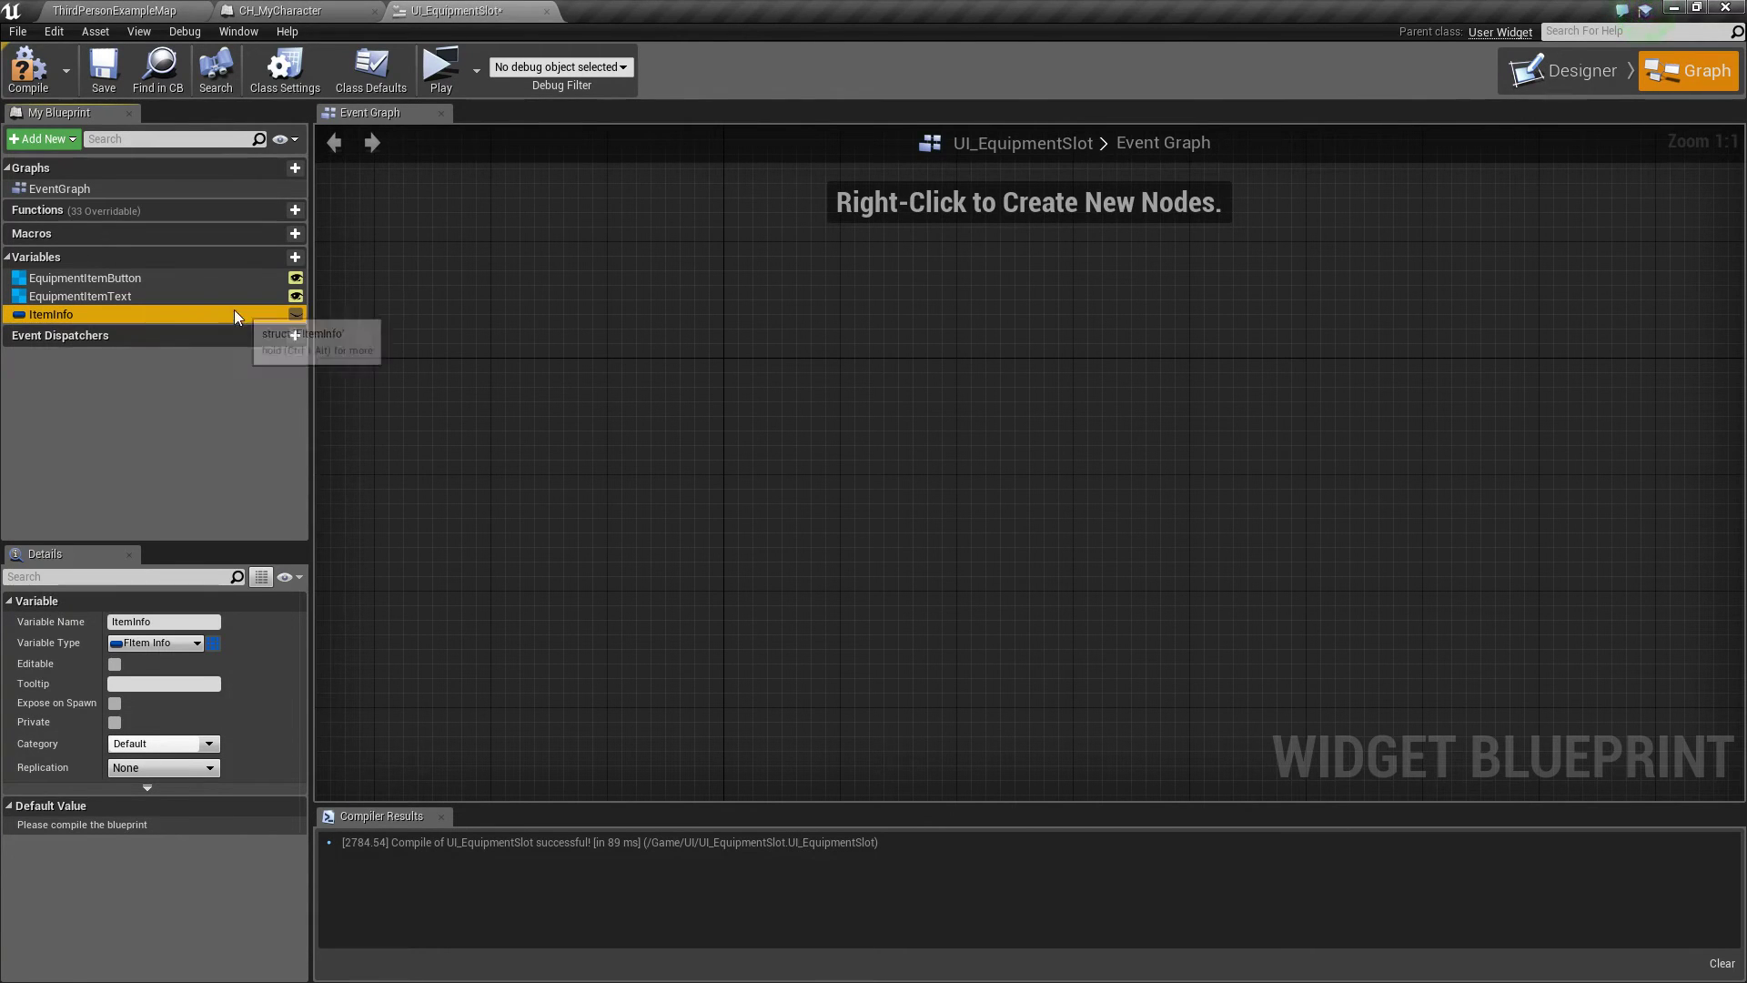
{"action": "left_click", "coordinate": [296, 314]}
{"action": "left_click", "coordinate": [28, 68]}
{"action": "left_click", "coordinate": [102, 82]}
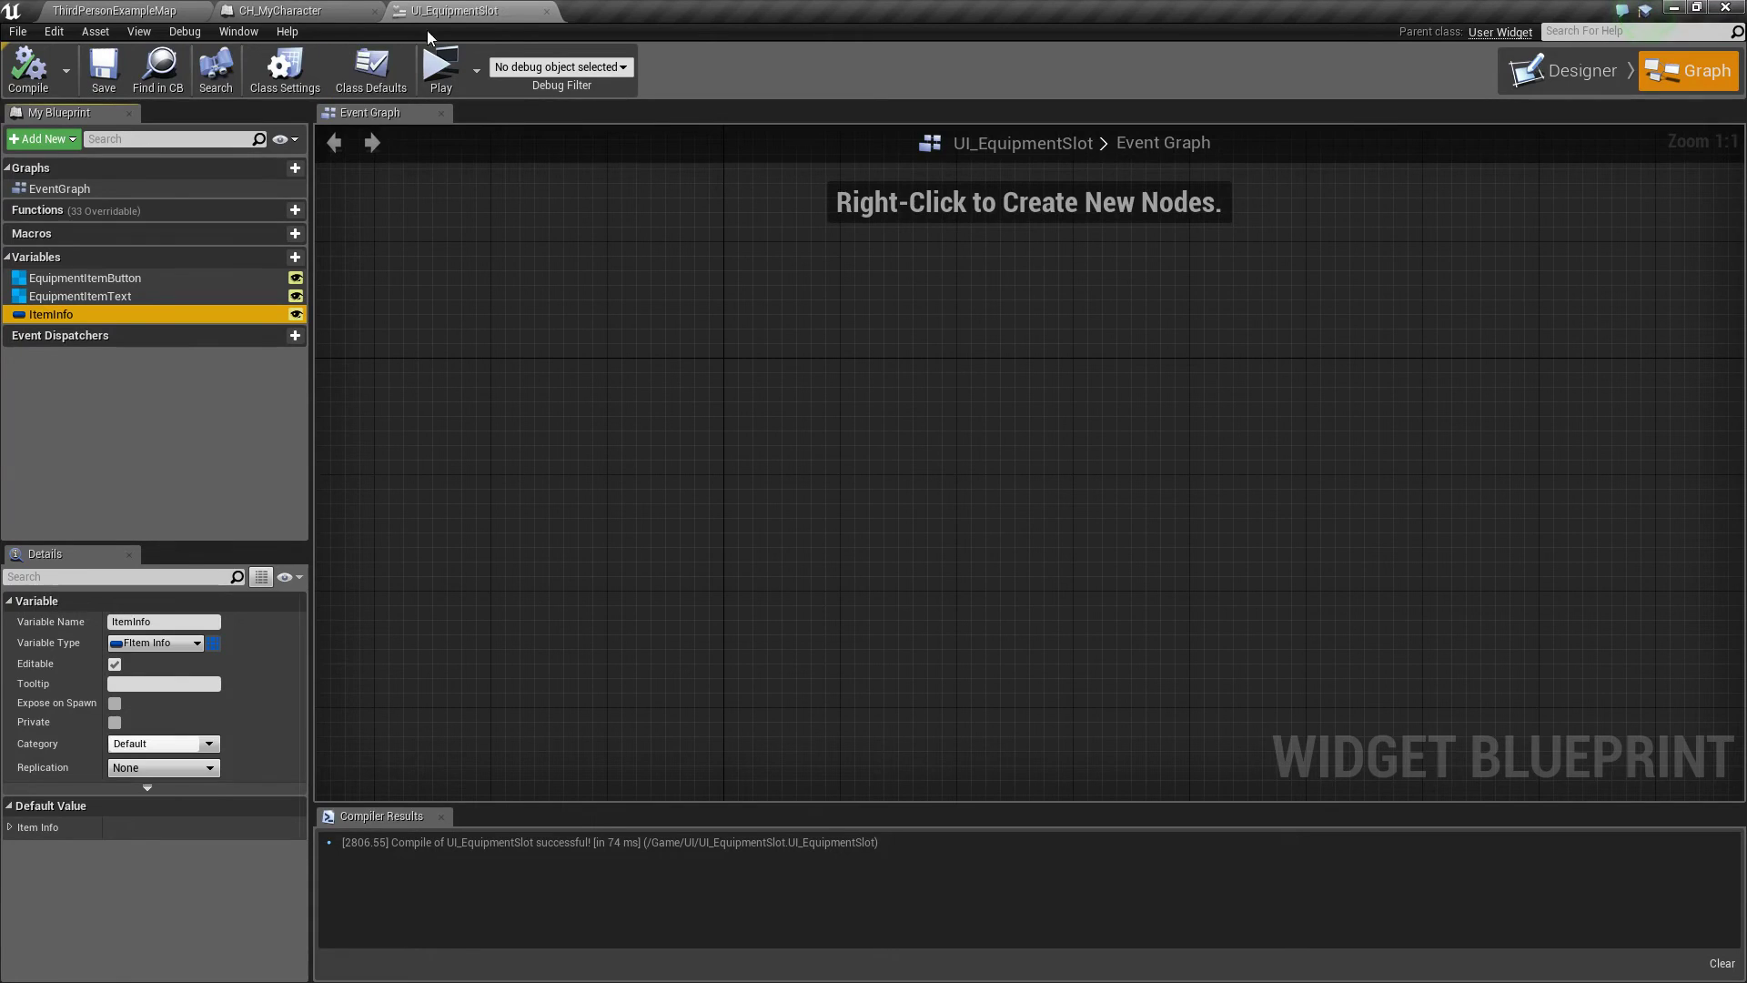
{"action": "left_click", "coordinate": [546, 10]}
{"action": "left_click", "coordinate": [184, 7]}
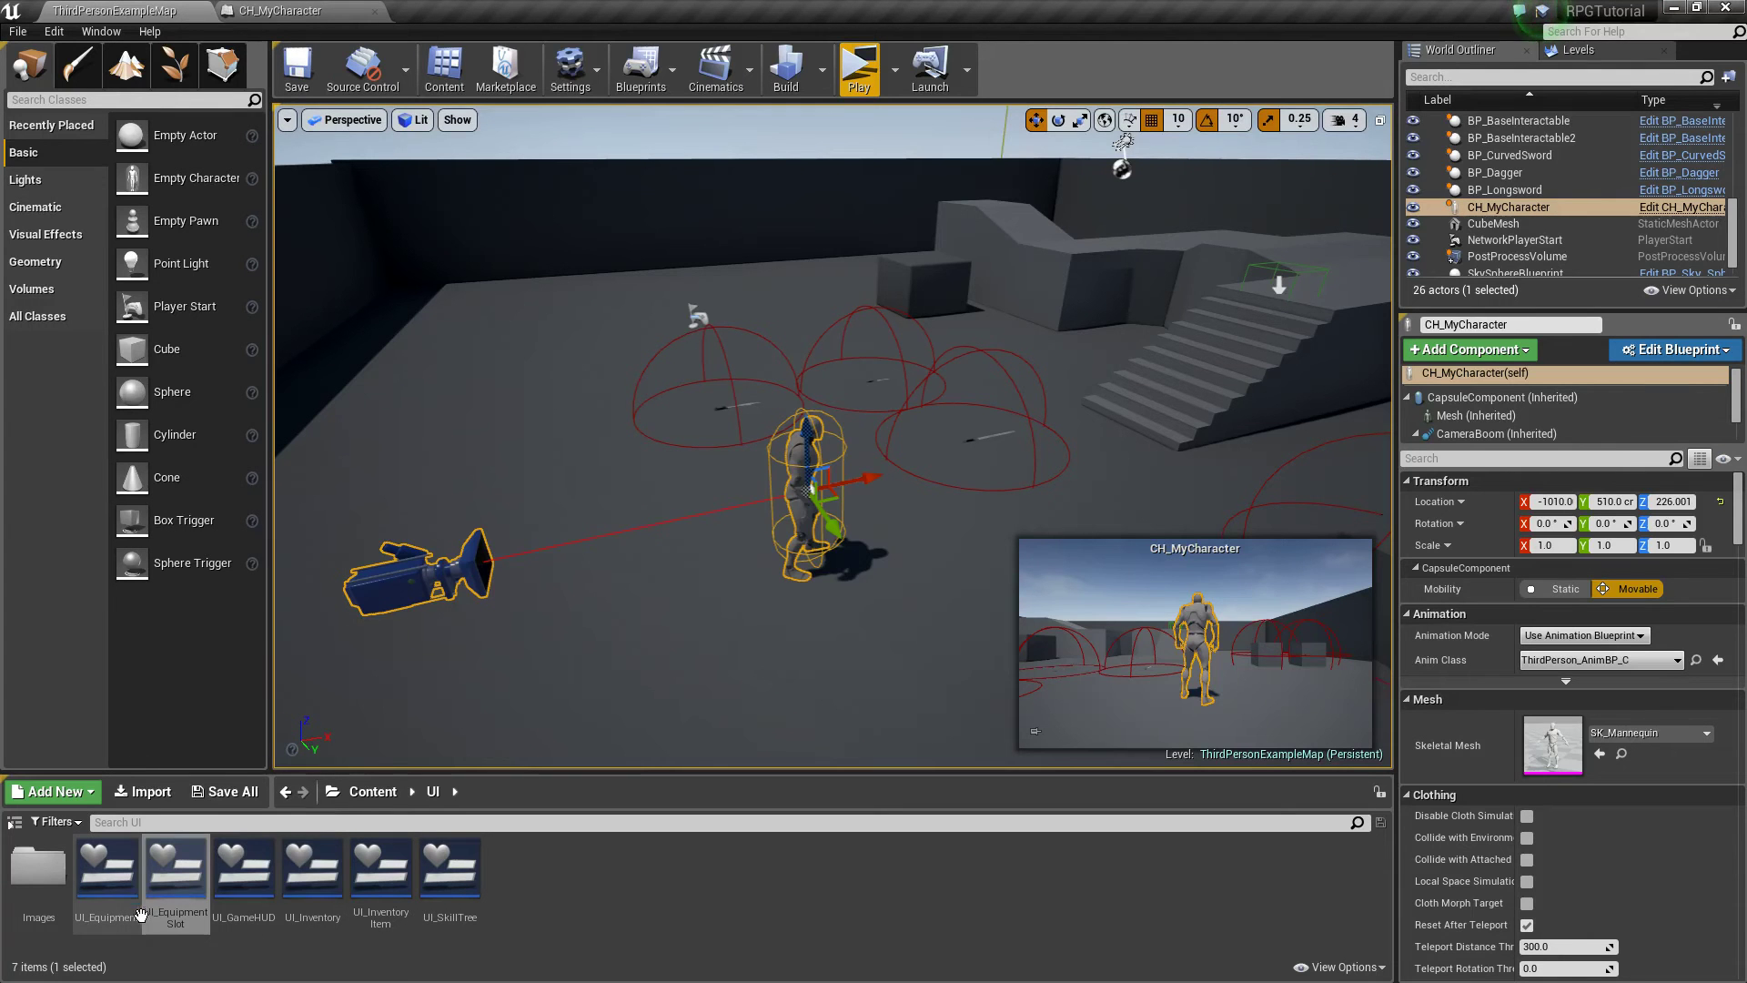
Open the UI_Equipment widget and nest a new Canvas Panel inside the root panel.
{"action": "double_click", "coordinate": [107, 874]}
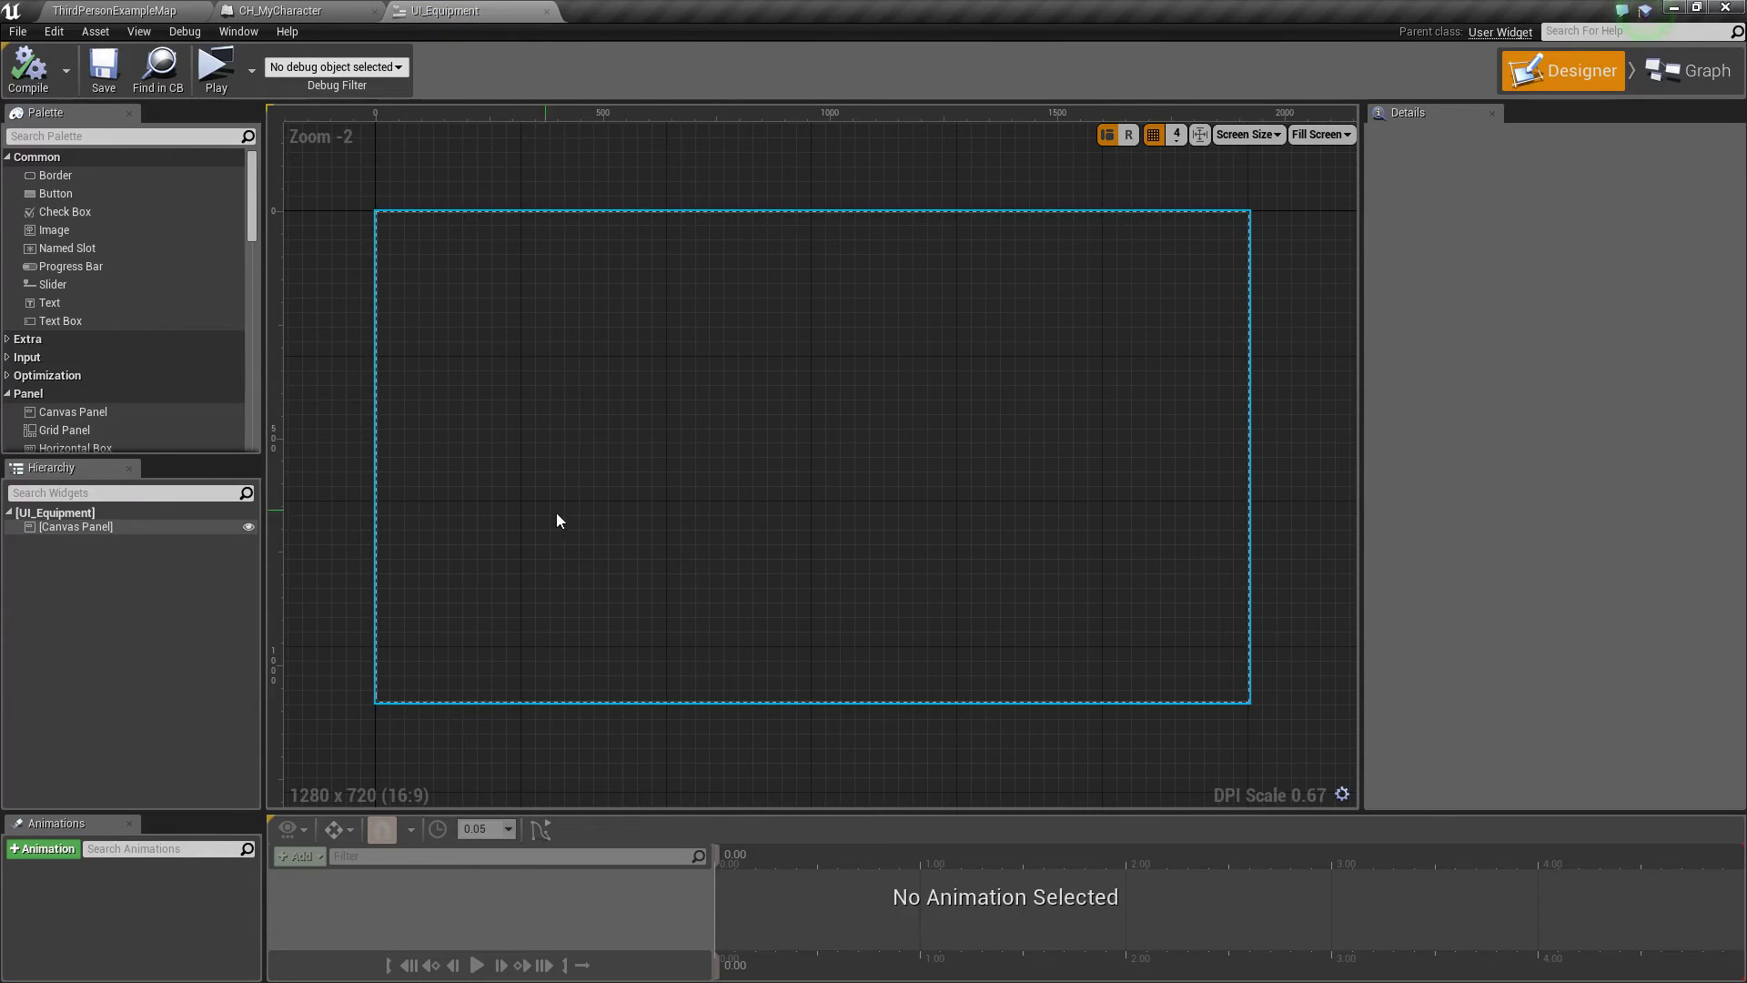
{"action": "scroll", "coordinate": [97, 322], "scroll_direction": "down", "scroll_amount": 1}
{"action": "left_click_drag", "start_coordinate": [84, 384], "coordinate": [123, 542]}
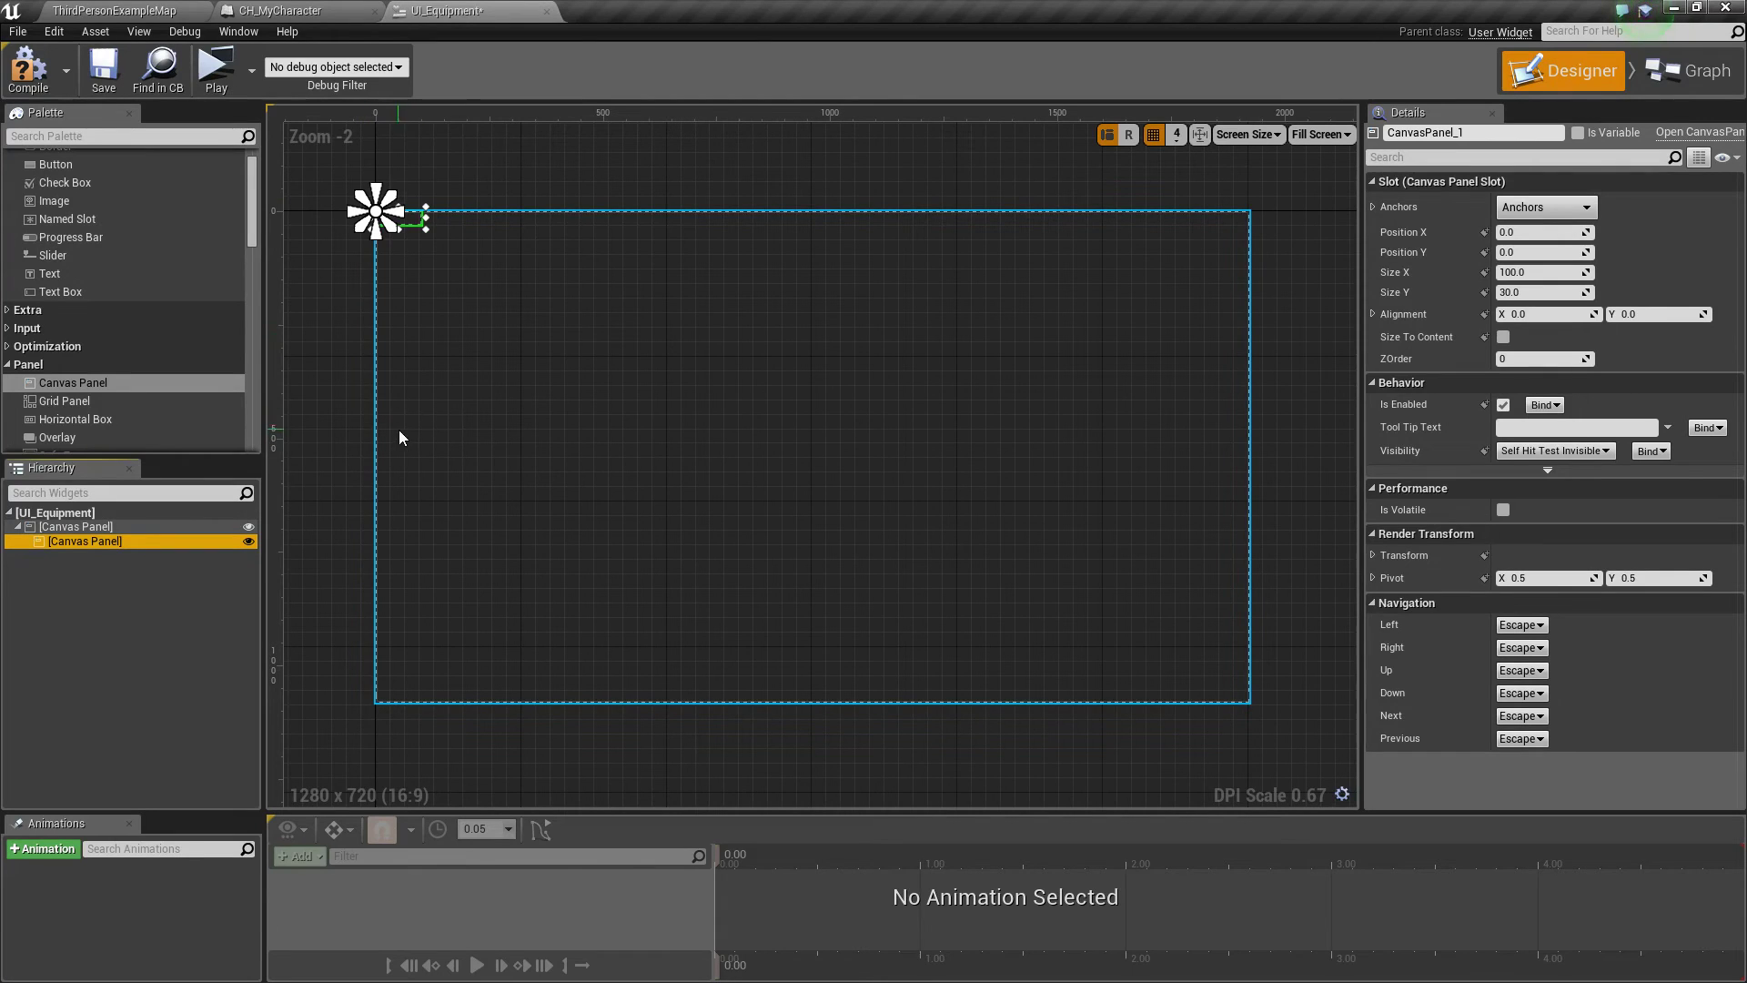
Anchor the inner panel left-middle with position Y 0 and alignment Y 0.5.
{"action": "left_click", "coordinate": [1546, 207]}
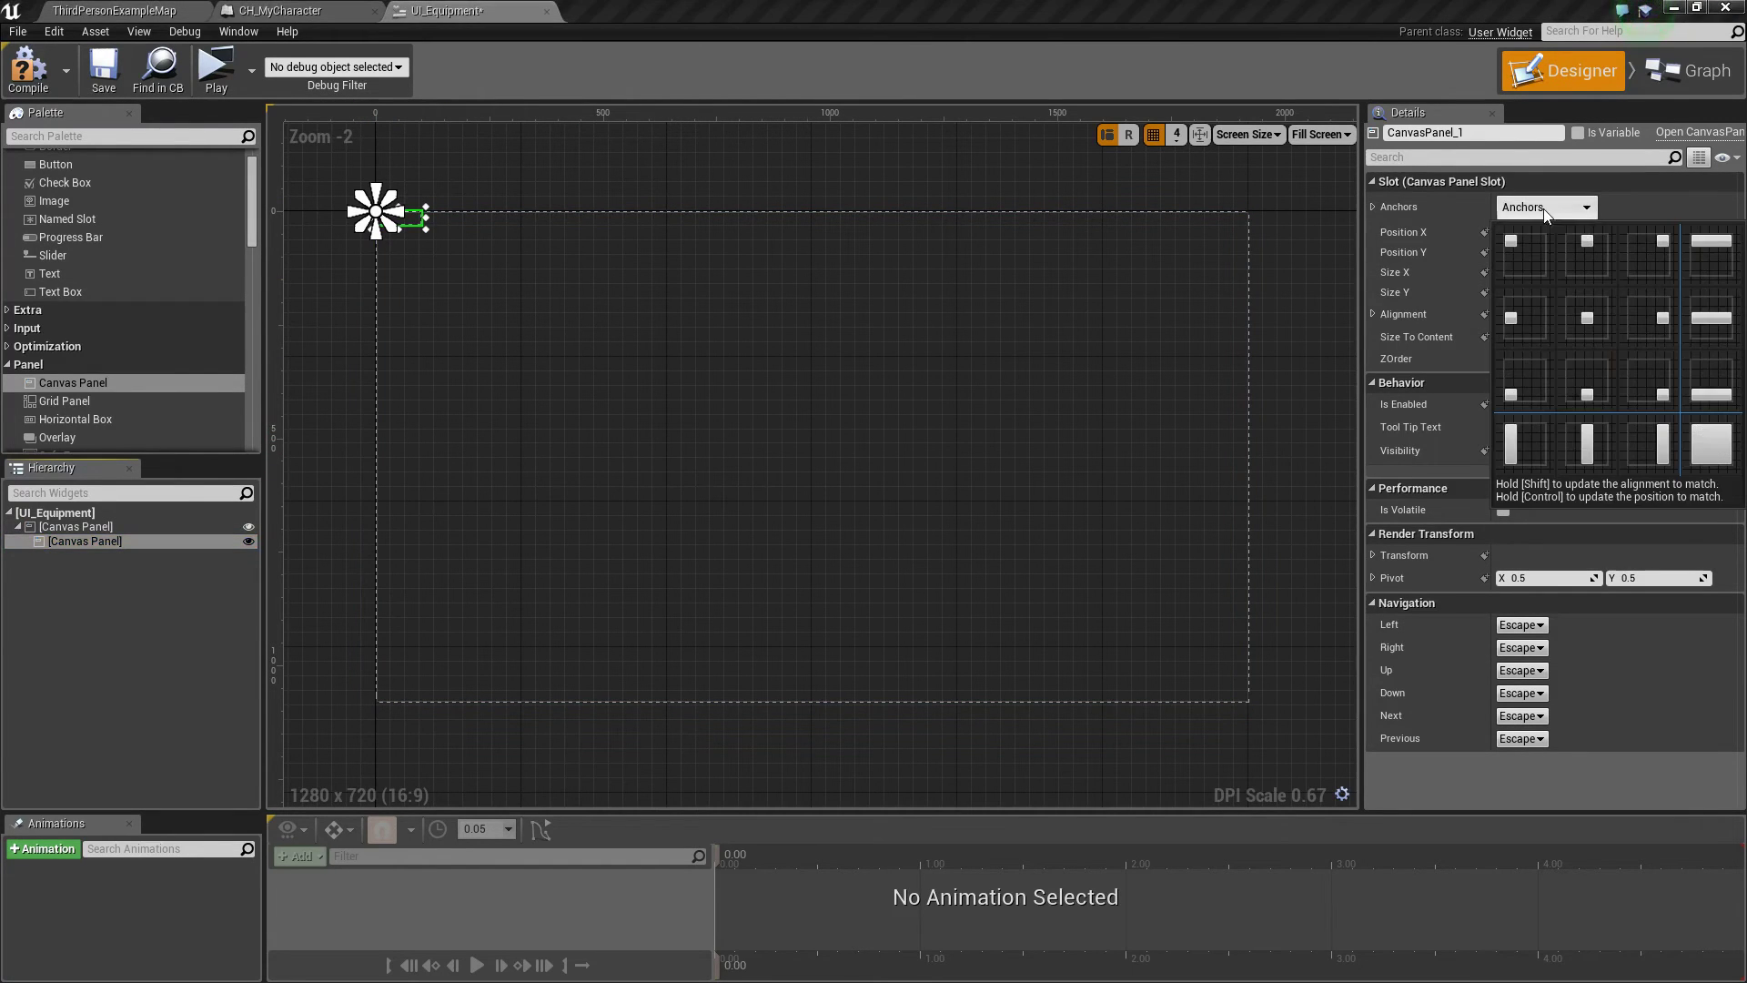
{"action": "left_click", "coordinate": [1526, 323]}
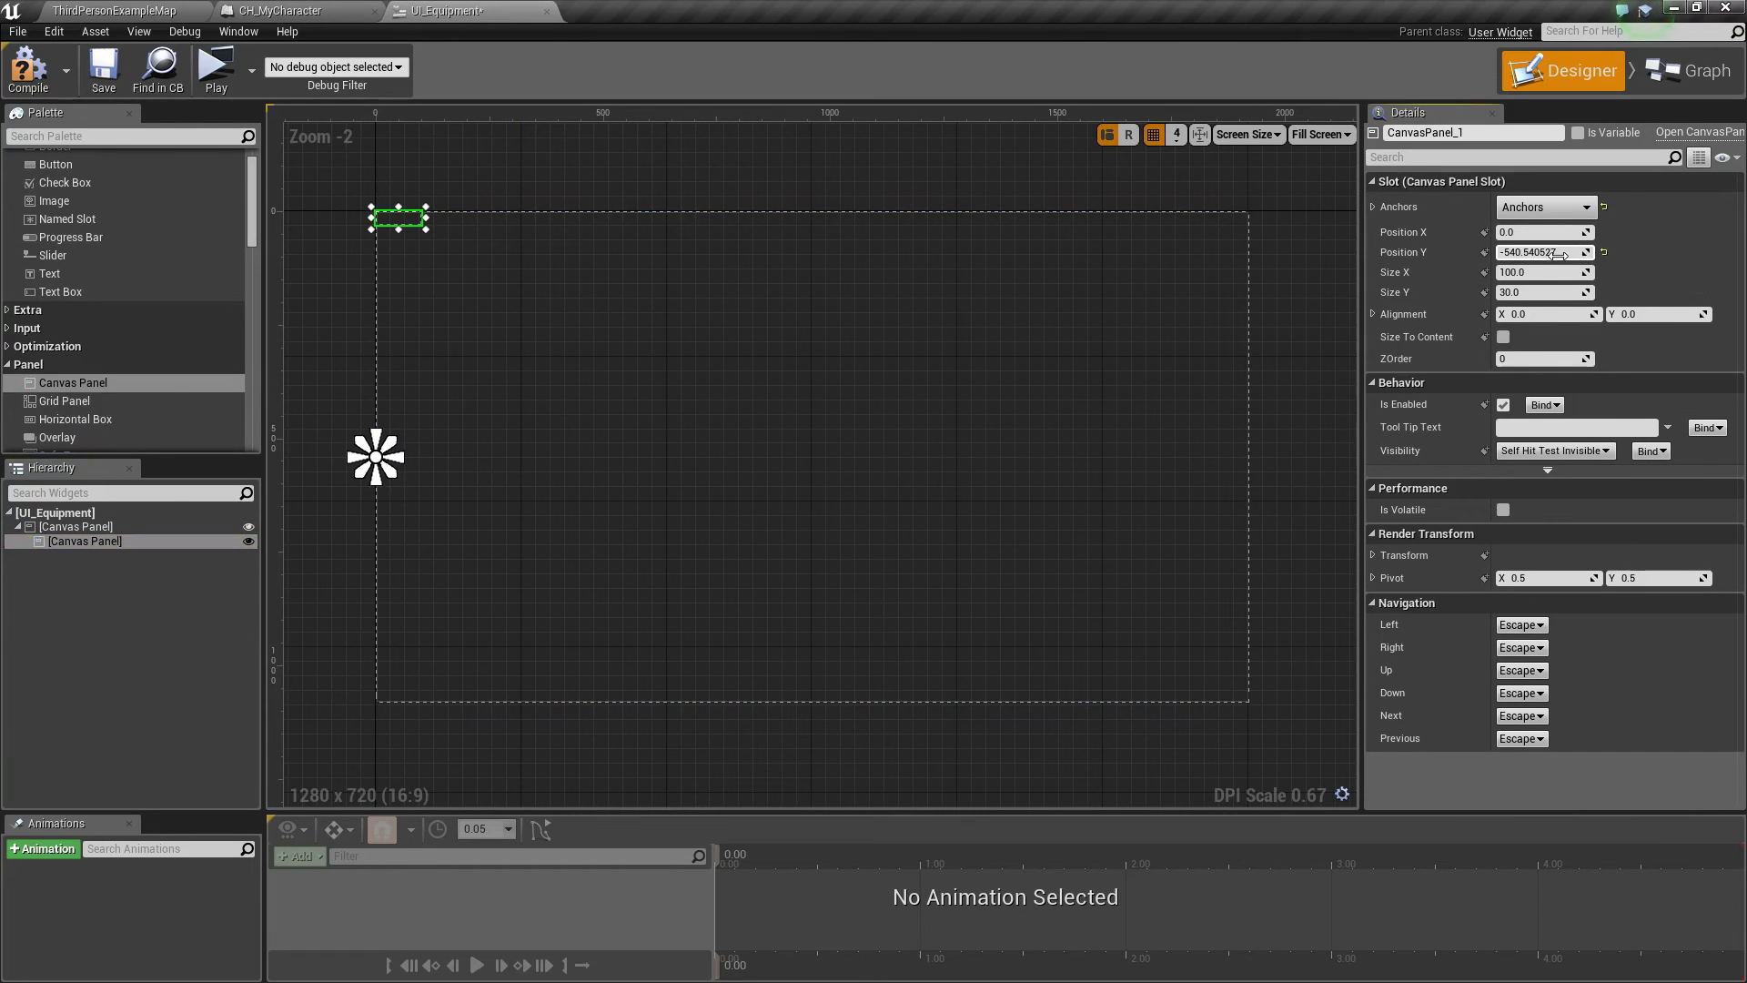
{"action": "key", "text": "Return"}
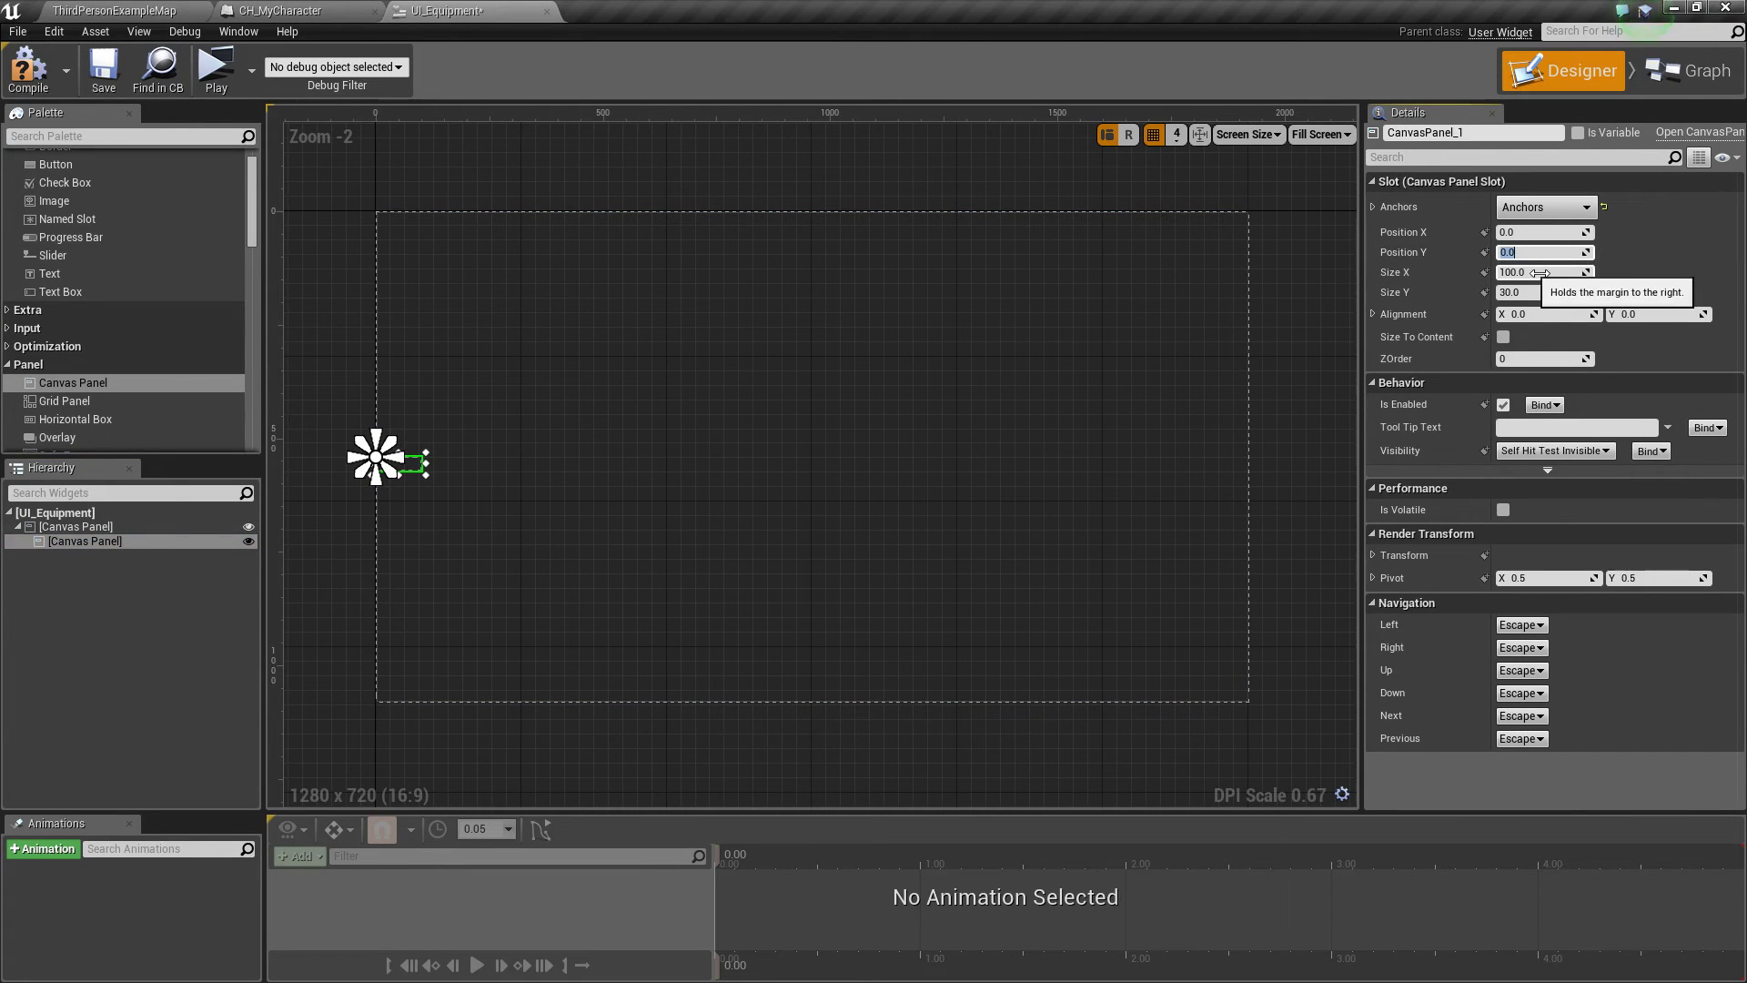
{"action": "left_click", "coordinate": [1665, 319]}
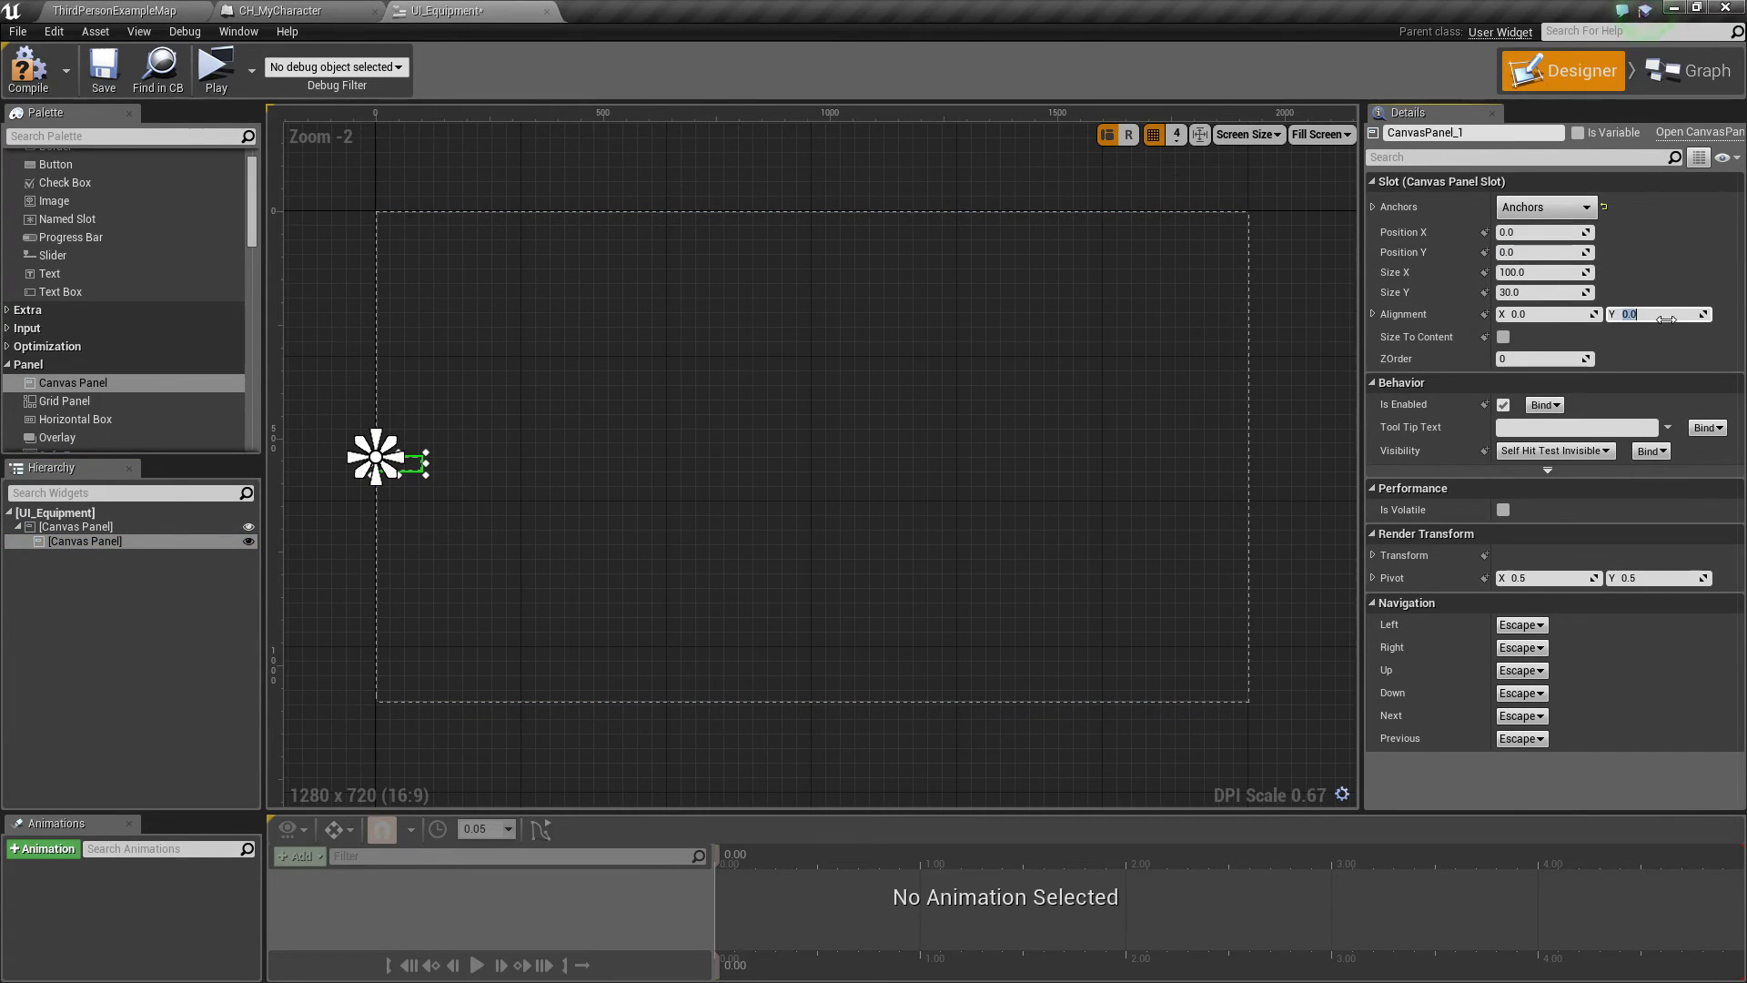
{"action": "type", "text": ".5"}
{"action": "key", "text": "Return"}
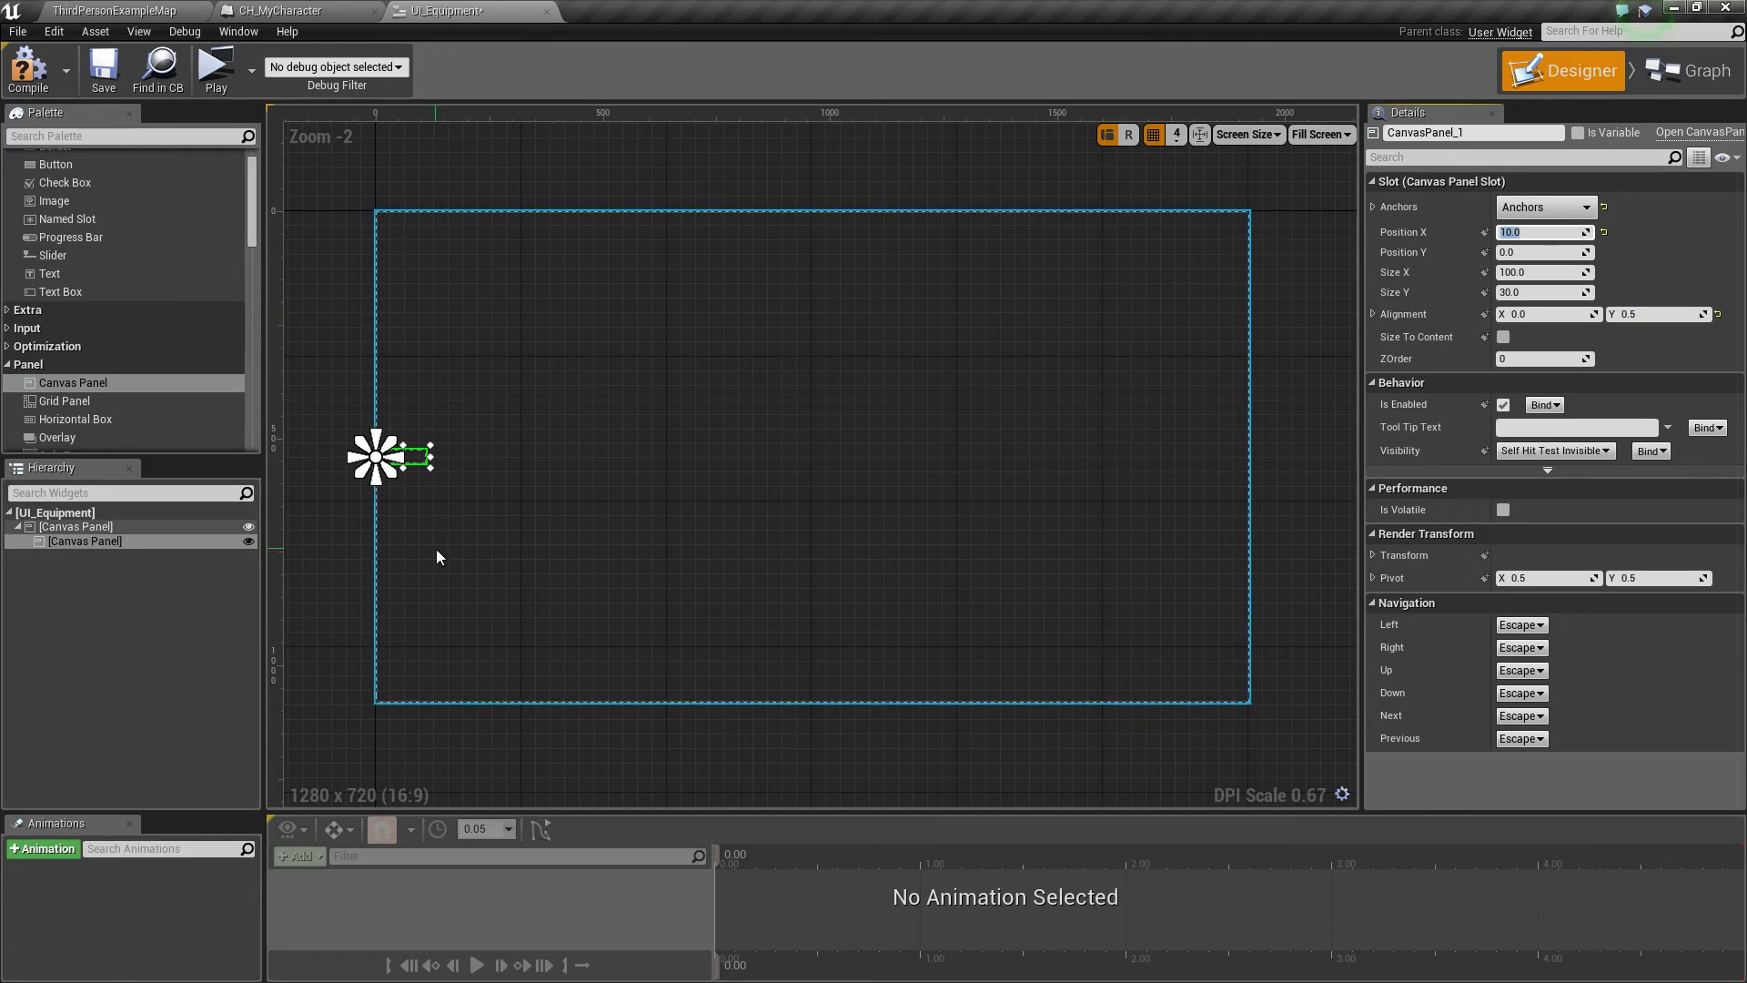
Set the inner panel's position X to 10 and its size to 600 by 750.
{"action": "key", "text": "Return"}
{"action": "left_click", "coordinate": [1534, 273]}
{"action": "type", "text": "600"}
{"action": "key", "text": "Return"}
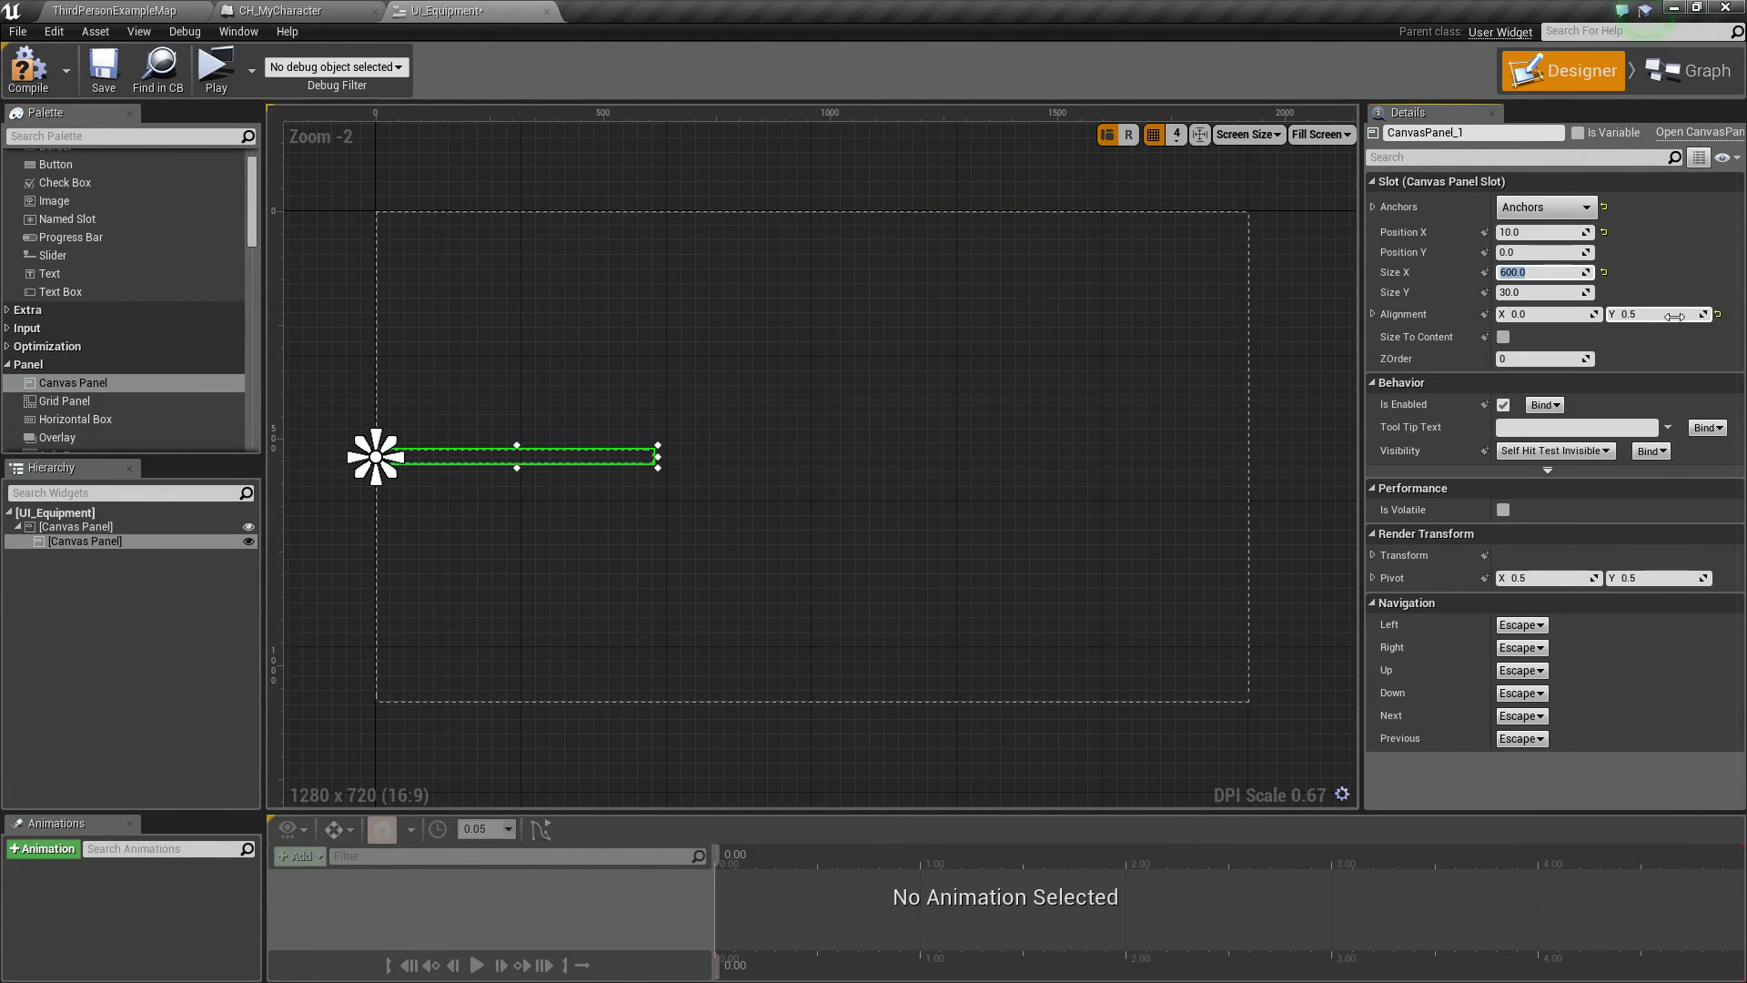
{"action": "left_click", "coordinate": [1547, 293]}
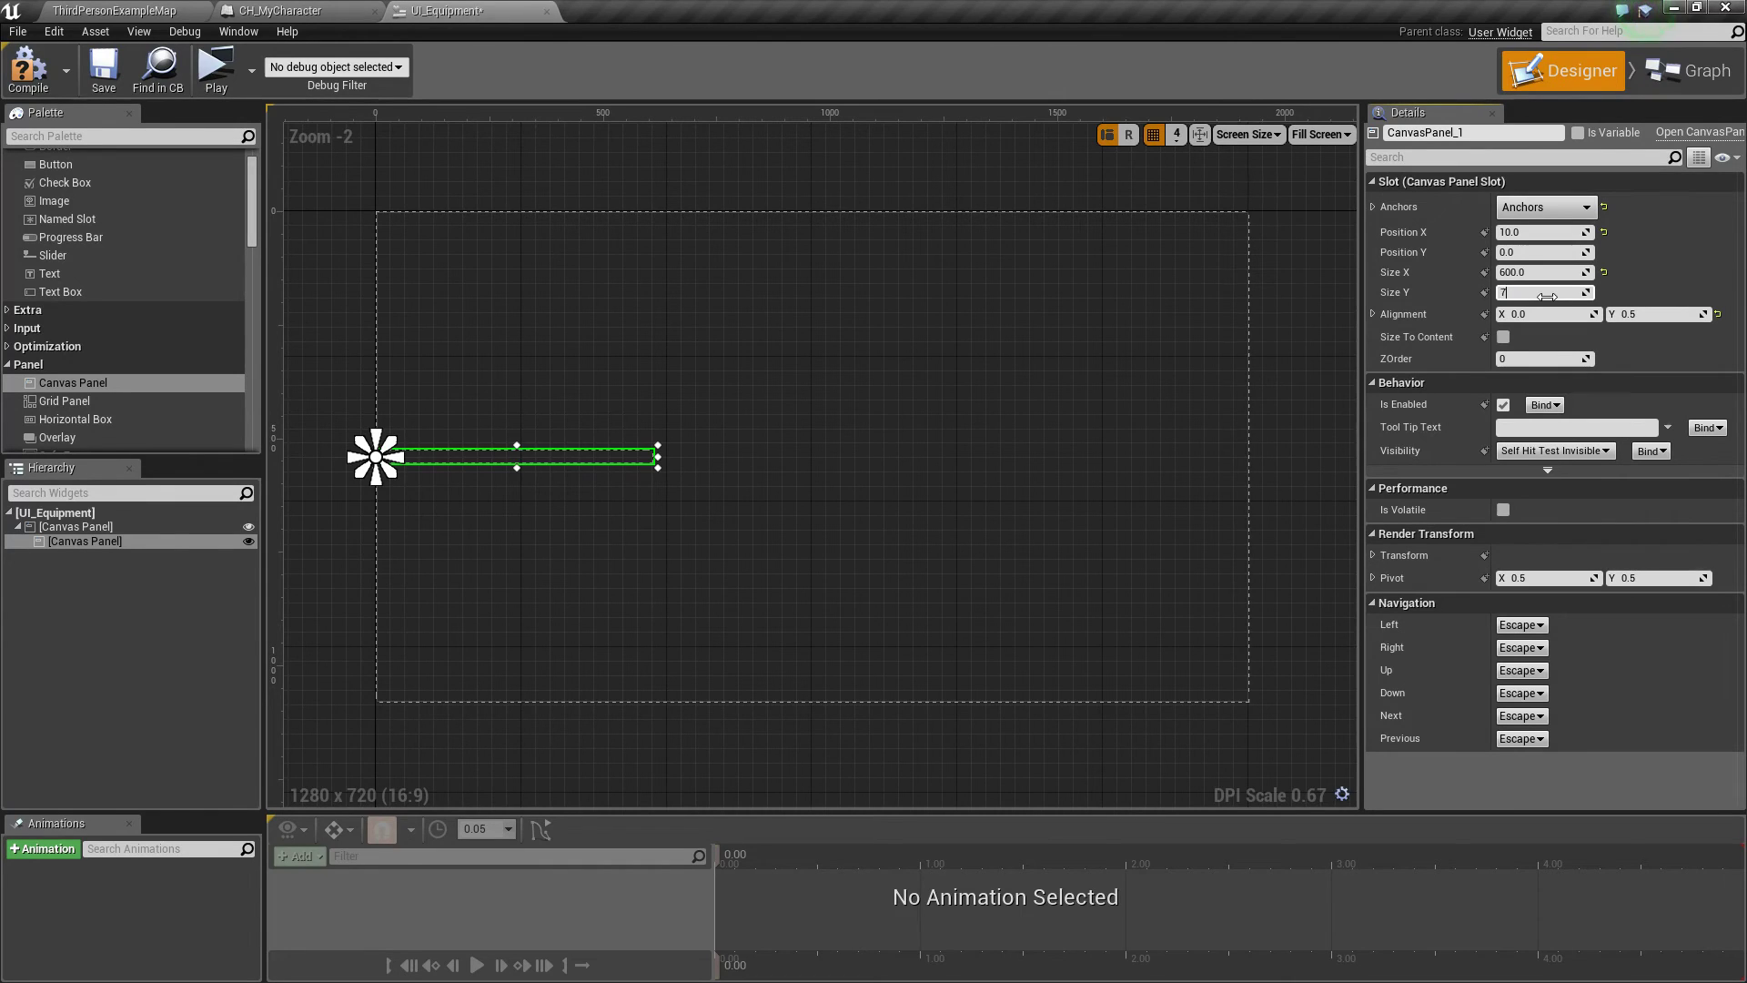
{"action": "key", "text": "Return"}
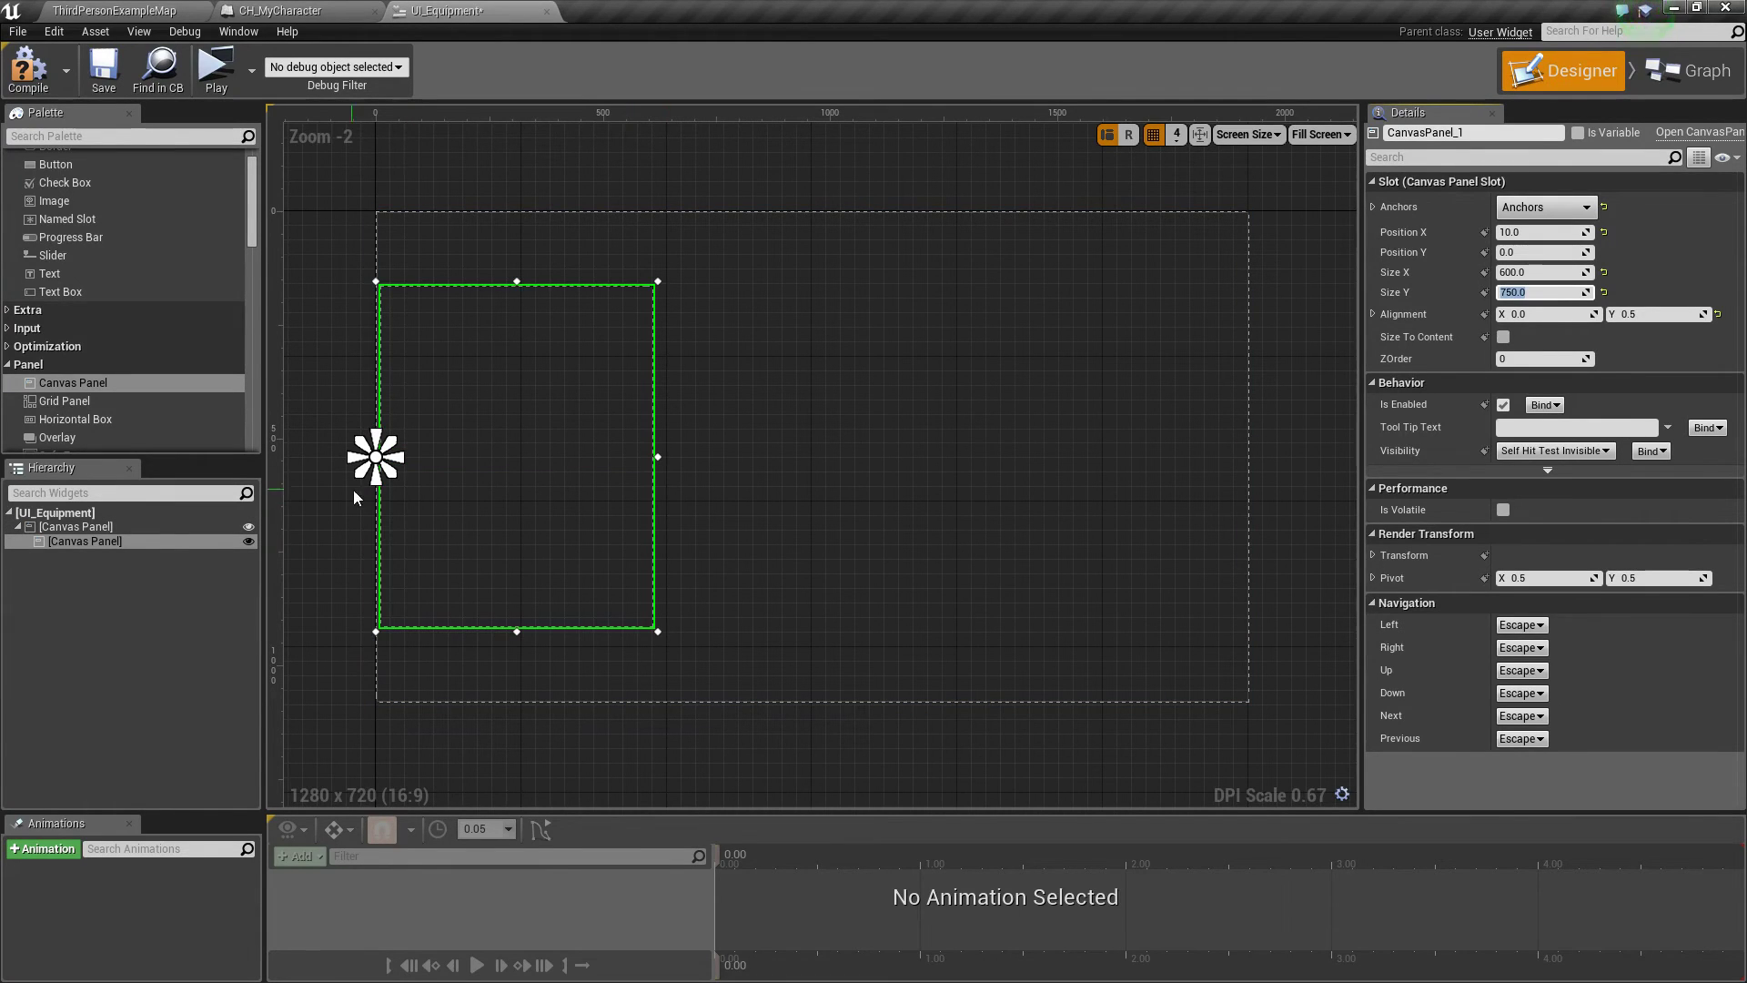
{"action": "left_click", "coordinate": [400, 509]}
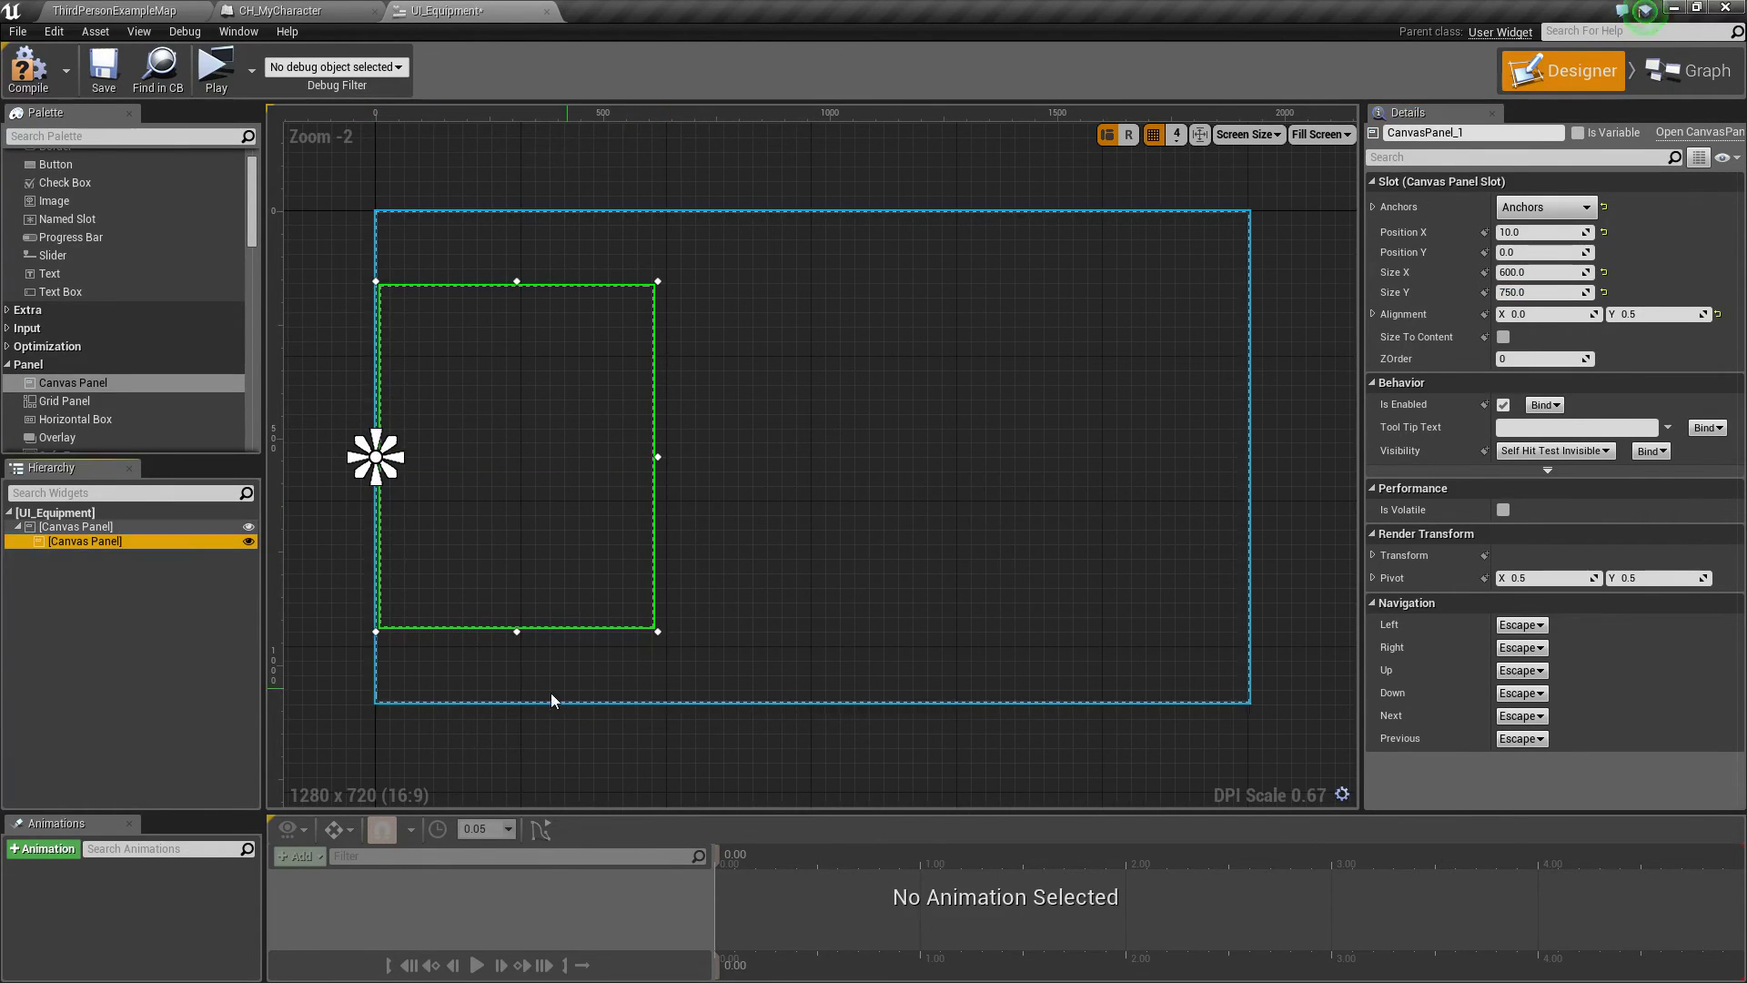
Add an Image to the inner panel with full-stretch anchors and offsets of 0.
{"action": "scroll", "coordinate": [107, 213], "scroll_direction": "up", "scroll_amount": 1}
{"action": "left_click_drag", "start_coordinate": [65, 231], "coordinate": [89, 542]}
{"action": "left_click", "coordinate": [108, 557]}
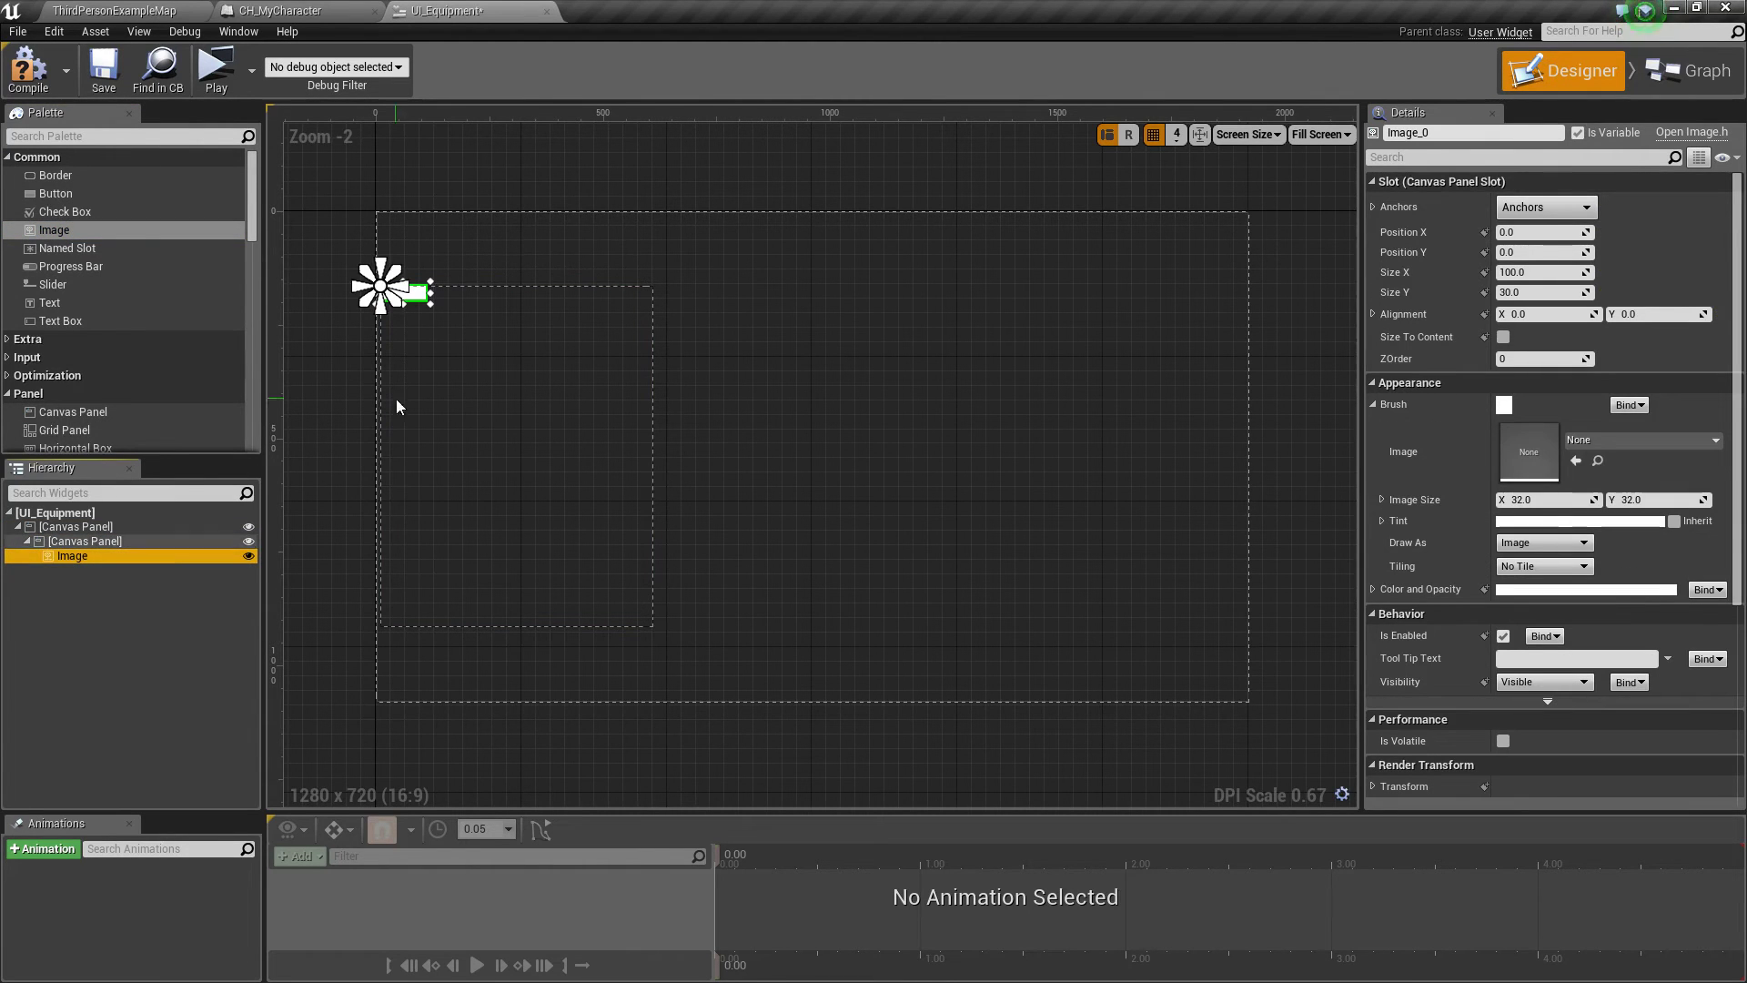
{"action": "left_click", "coordinate": [1547, 207]}
{"action": "left_click", "coordinate": [1722, 464]}
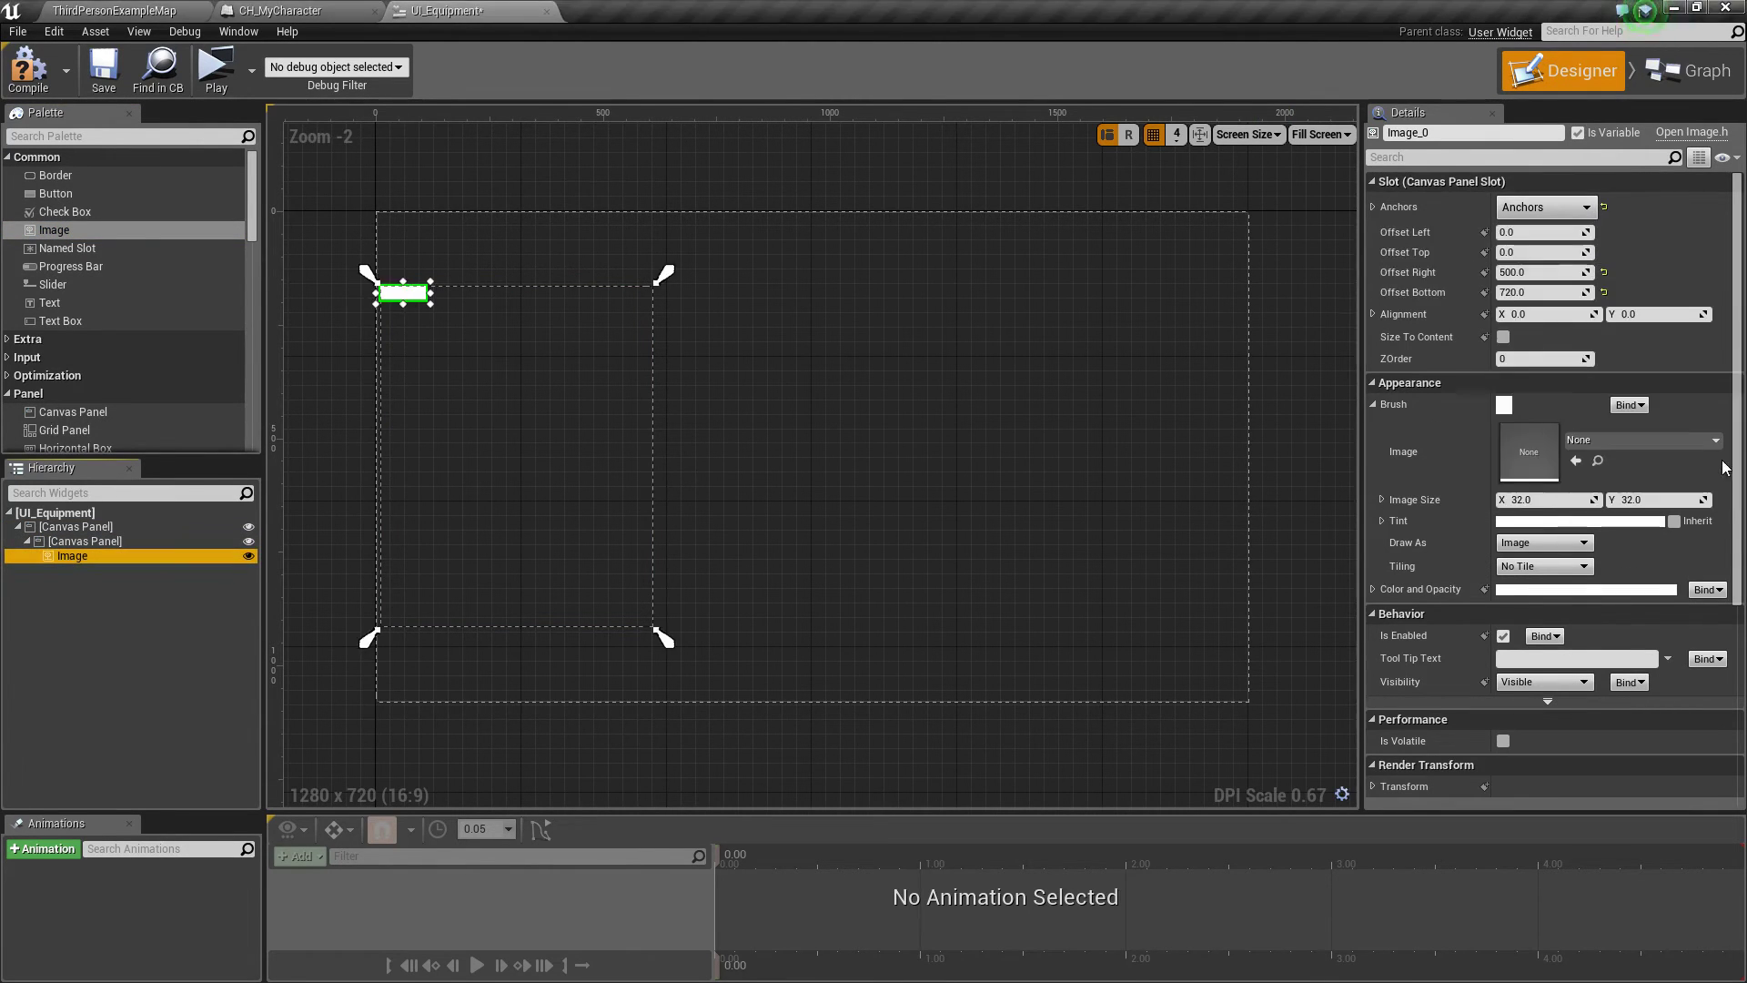
{"action": "left_click", "coordinate": [1538, 272]}
{"action": "type", "text": "0"}
{"action": "left_click", "coordinate": [1538, 292]}
{"action": "type", "text": "0"}
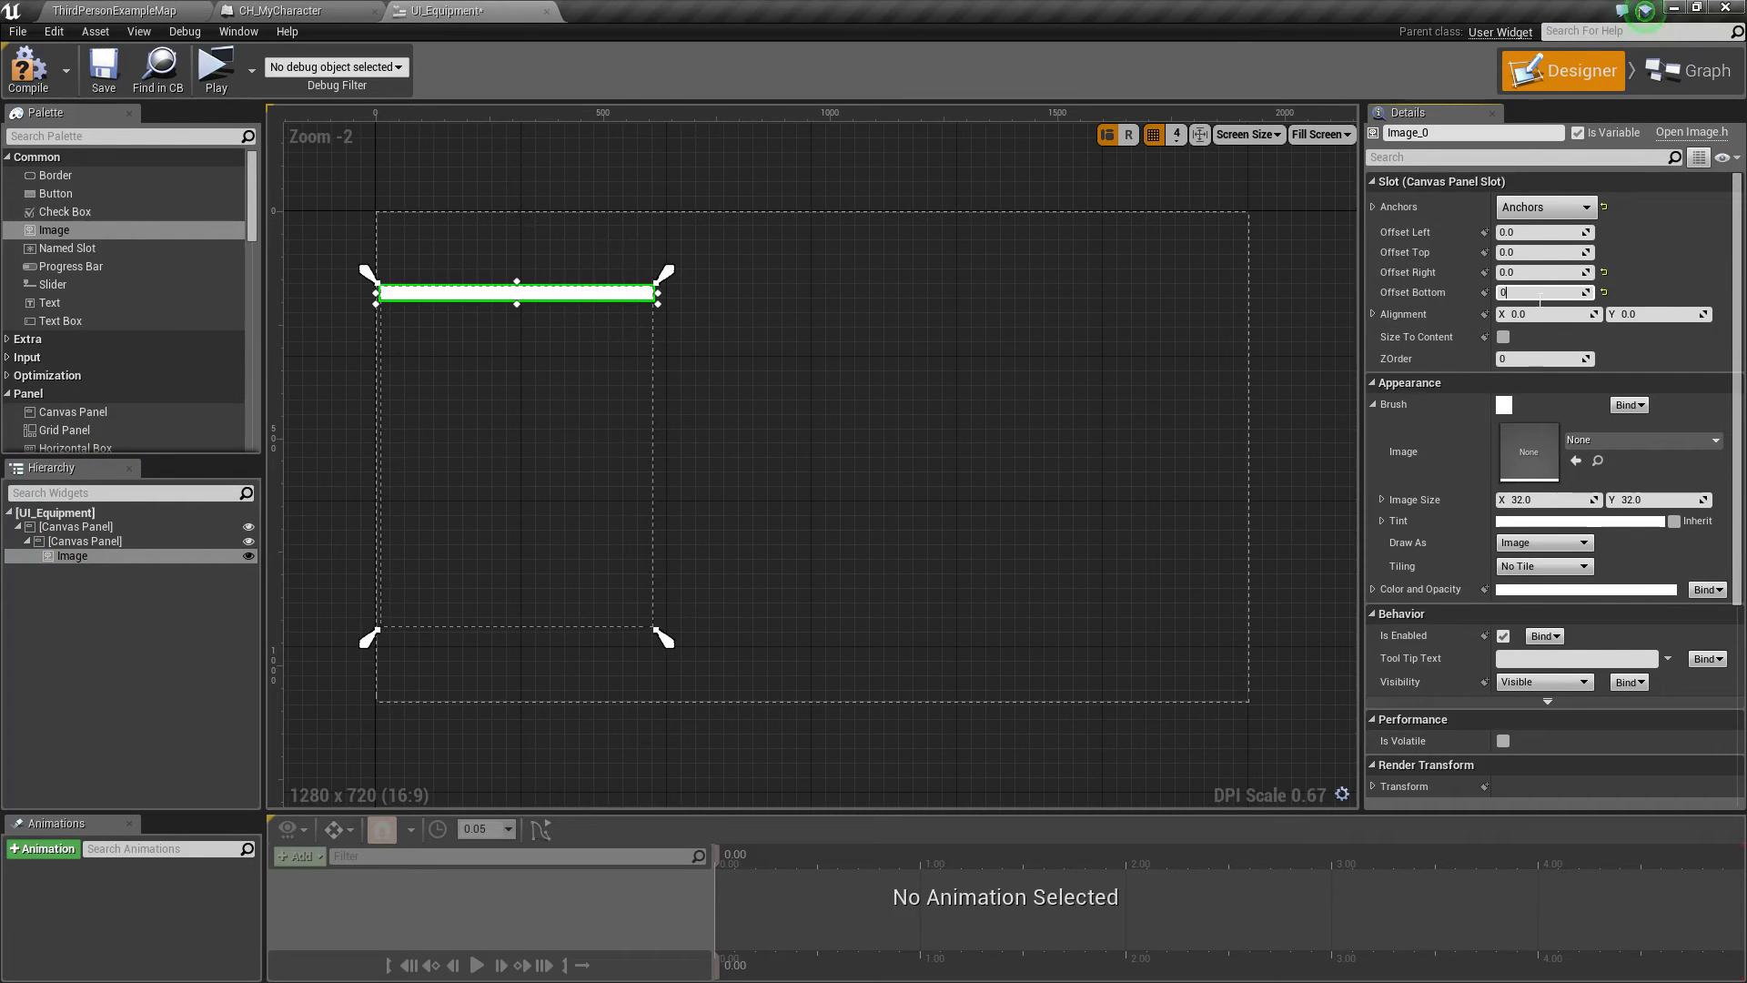
{"action": "key", "text": "Return"}
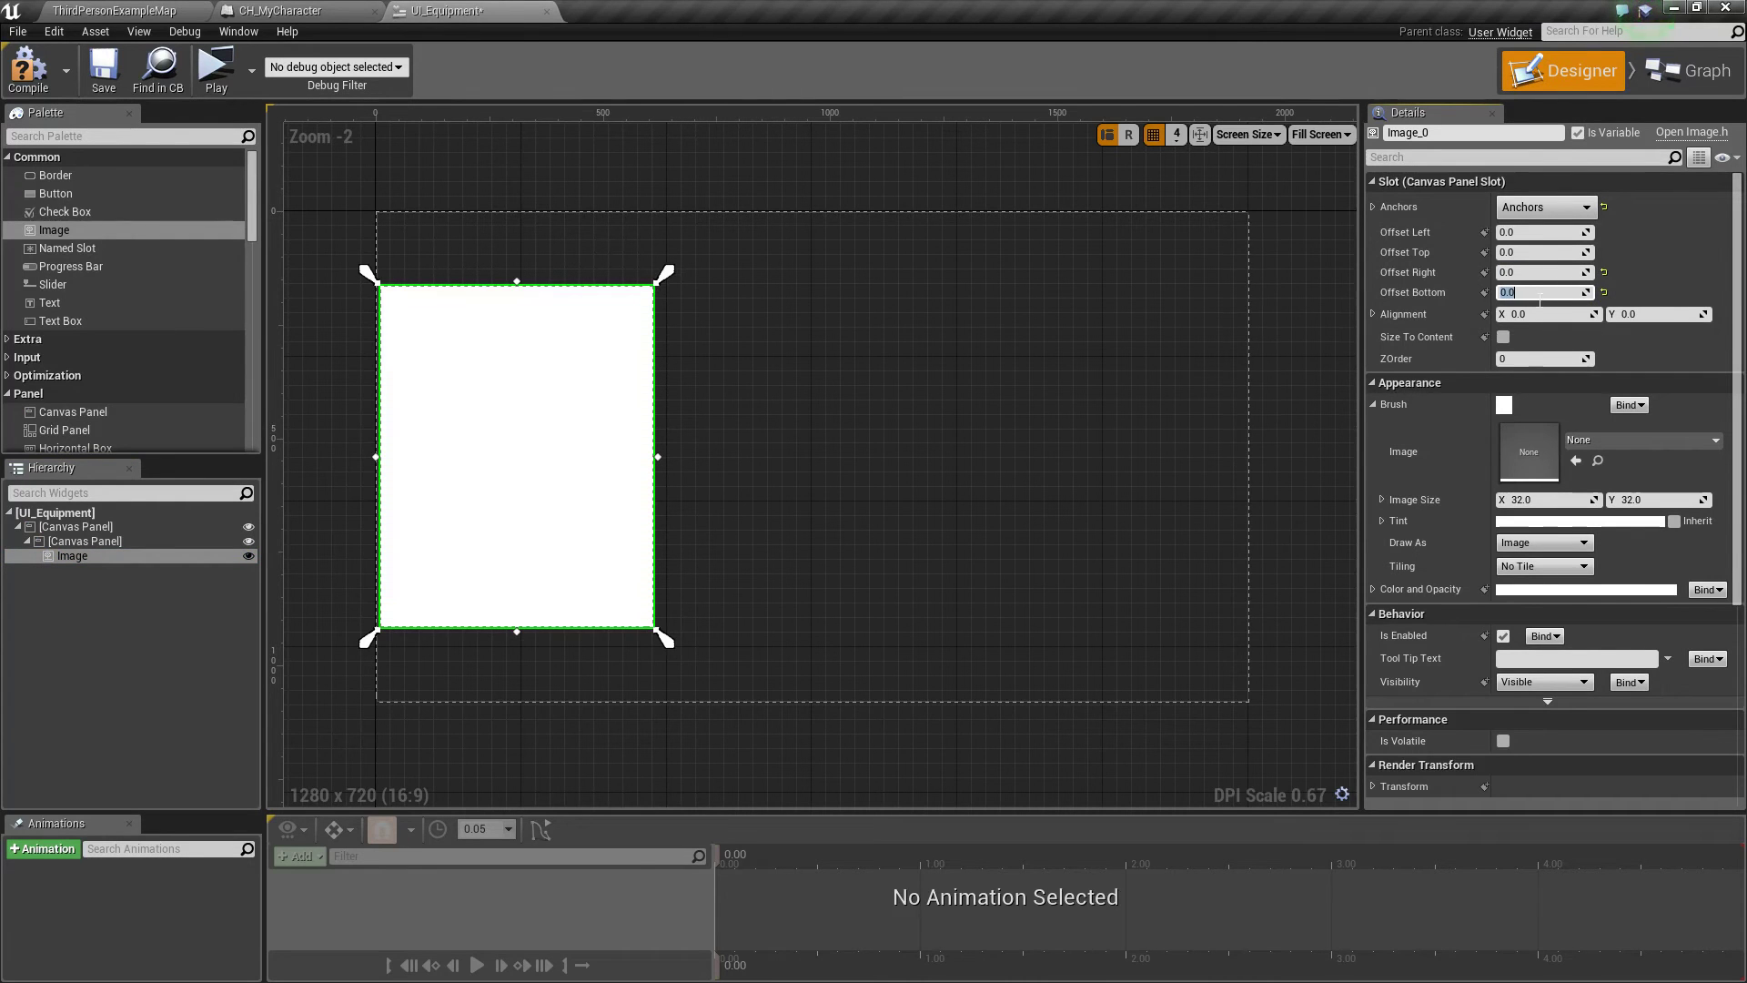
Tint the image black with alpha 0.85 and save UI_Equipment.
{"action": "left_click", "coordinate": [1512, 523]}
{"action": "left_click_drag", "start_coordinate": [1395, 637], "coordinate": [1383, 737]}
{"action": "left_click", "coordinate": [1219, 879]}
{"action": "key", "text": "Return"}
{"action": "left_click", "coordinate": [1407, 939]}
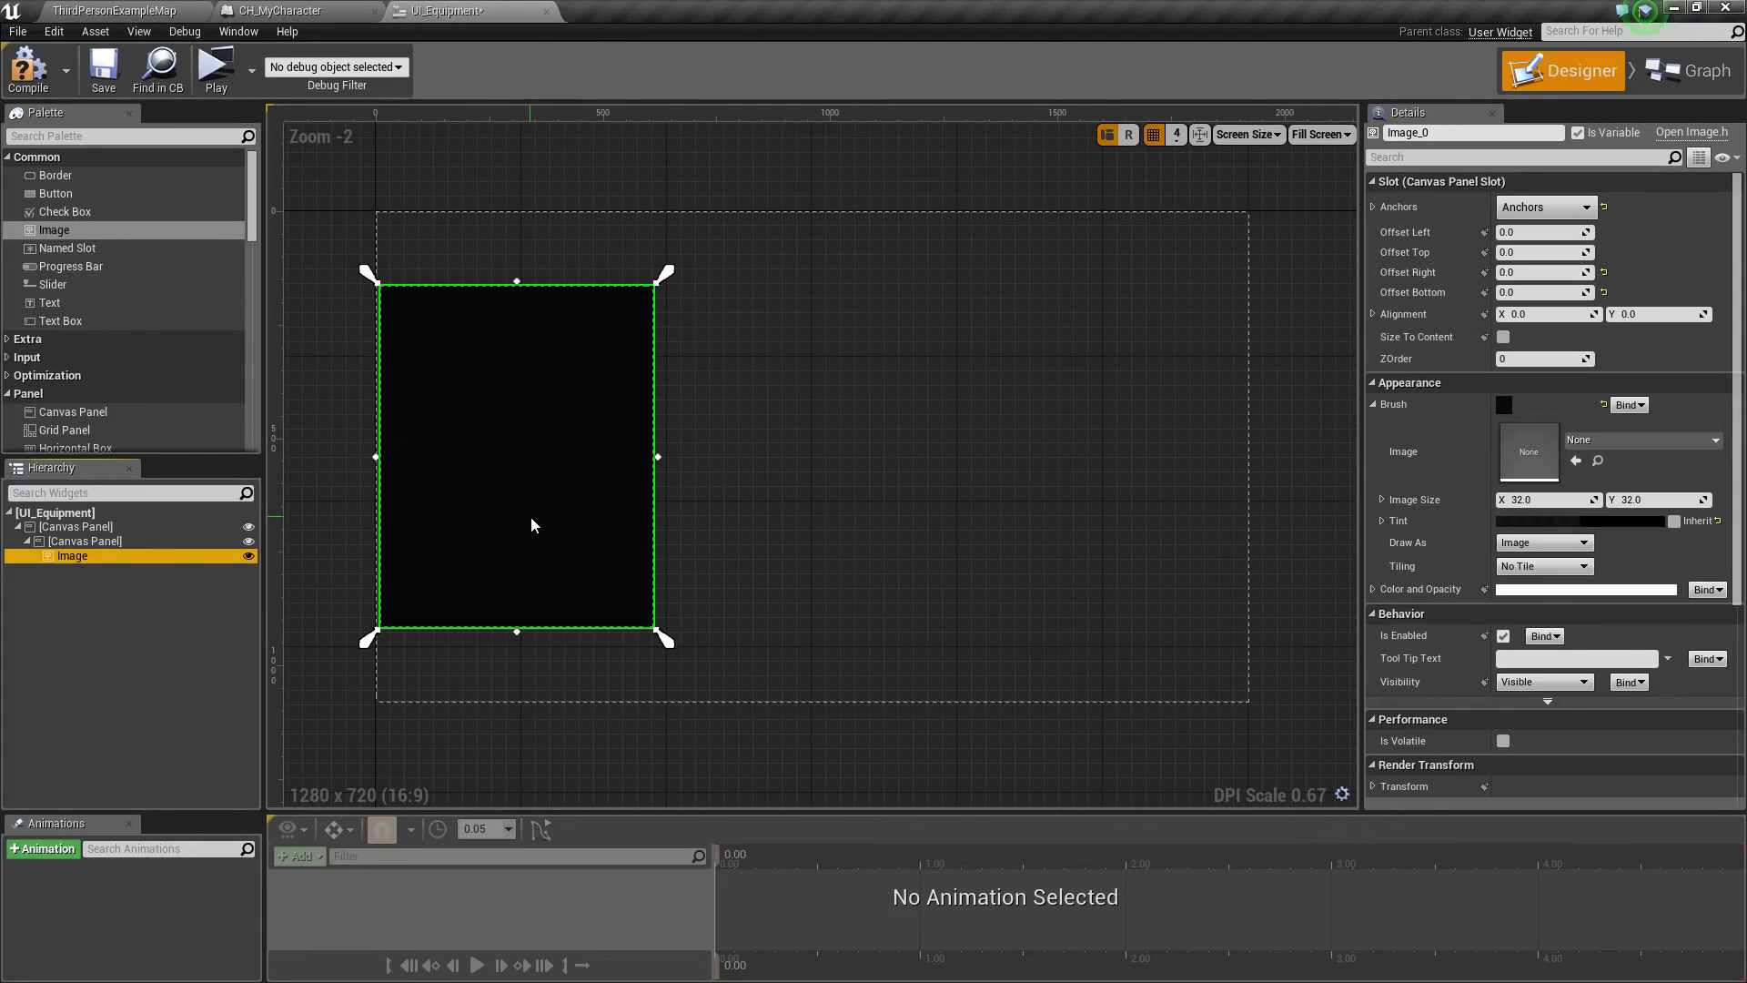
{"action": "left_click", "coordinate": [103, 69]}
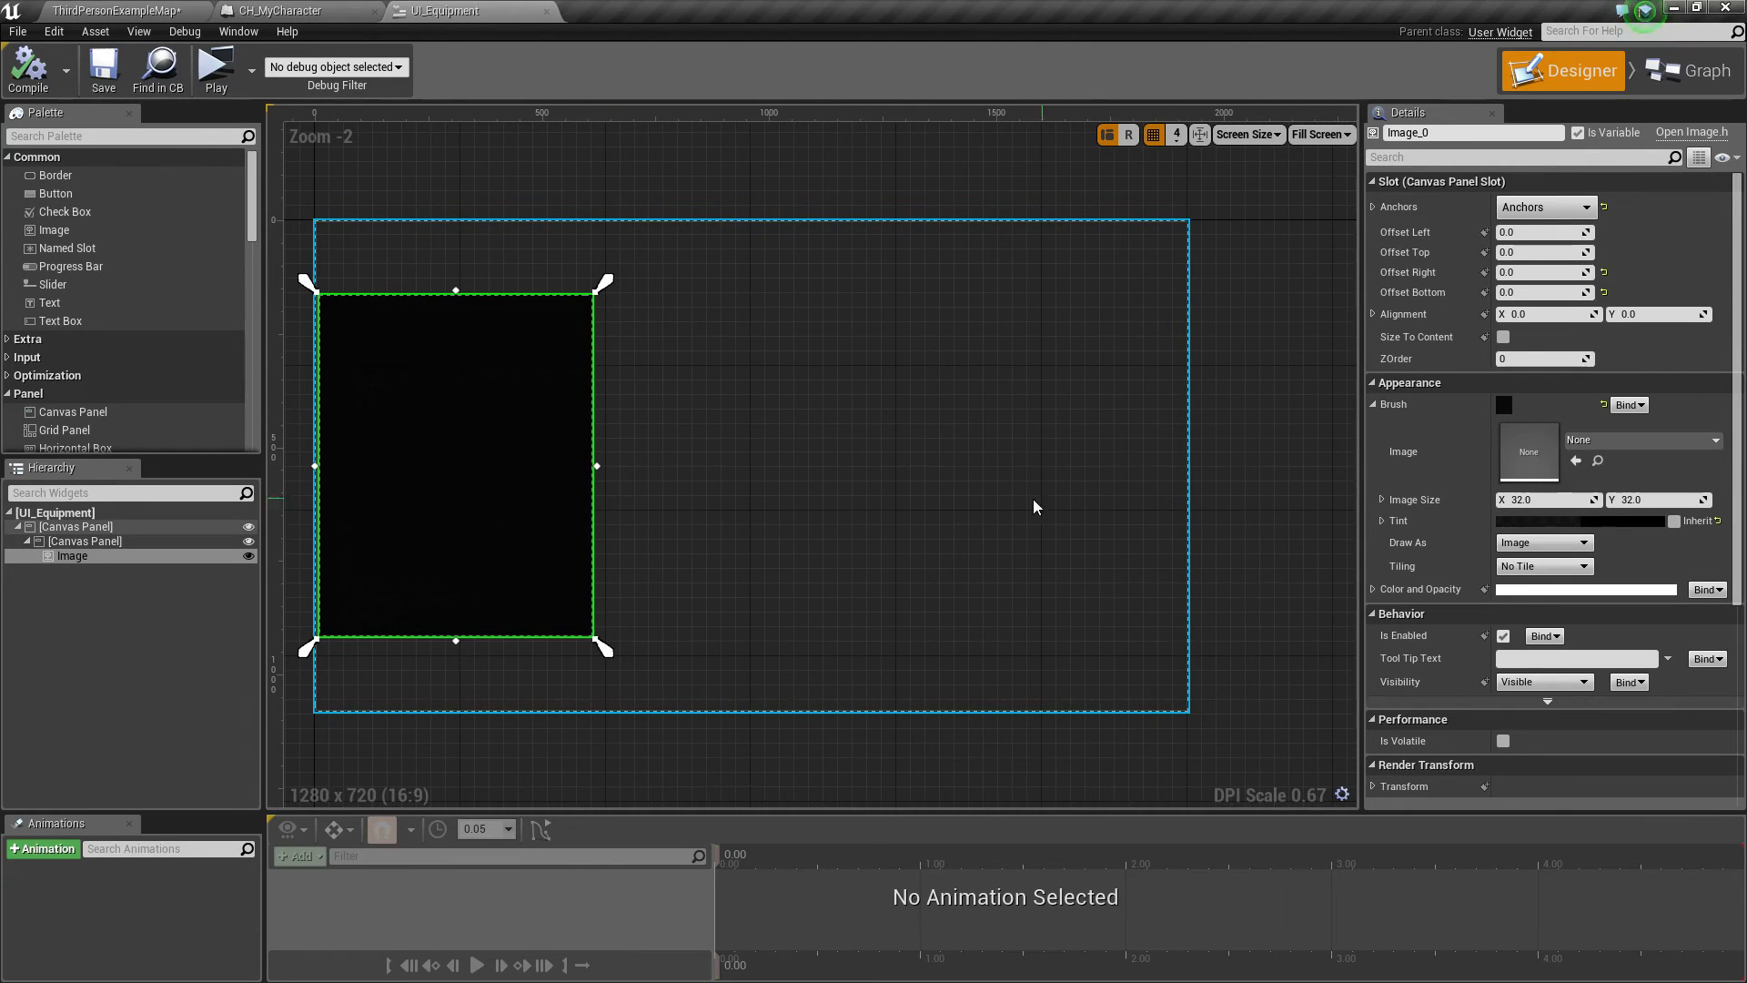
Add a horizontal box stretched across the panel's top, right offset 0 and height 50.
{"action": "scroll", "coordinate": [74, 288], "scroll_direction": "down", "scroll_amount": 4}
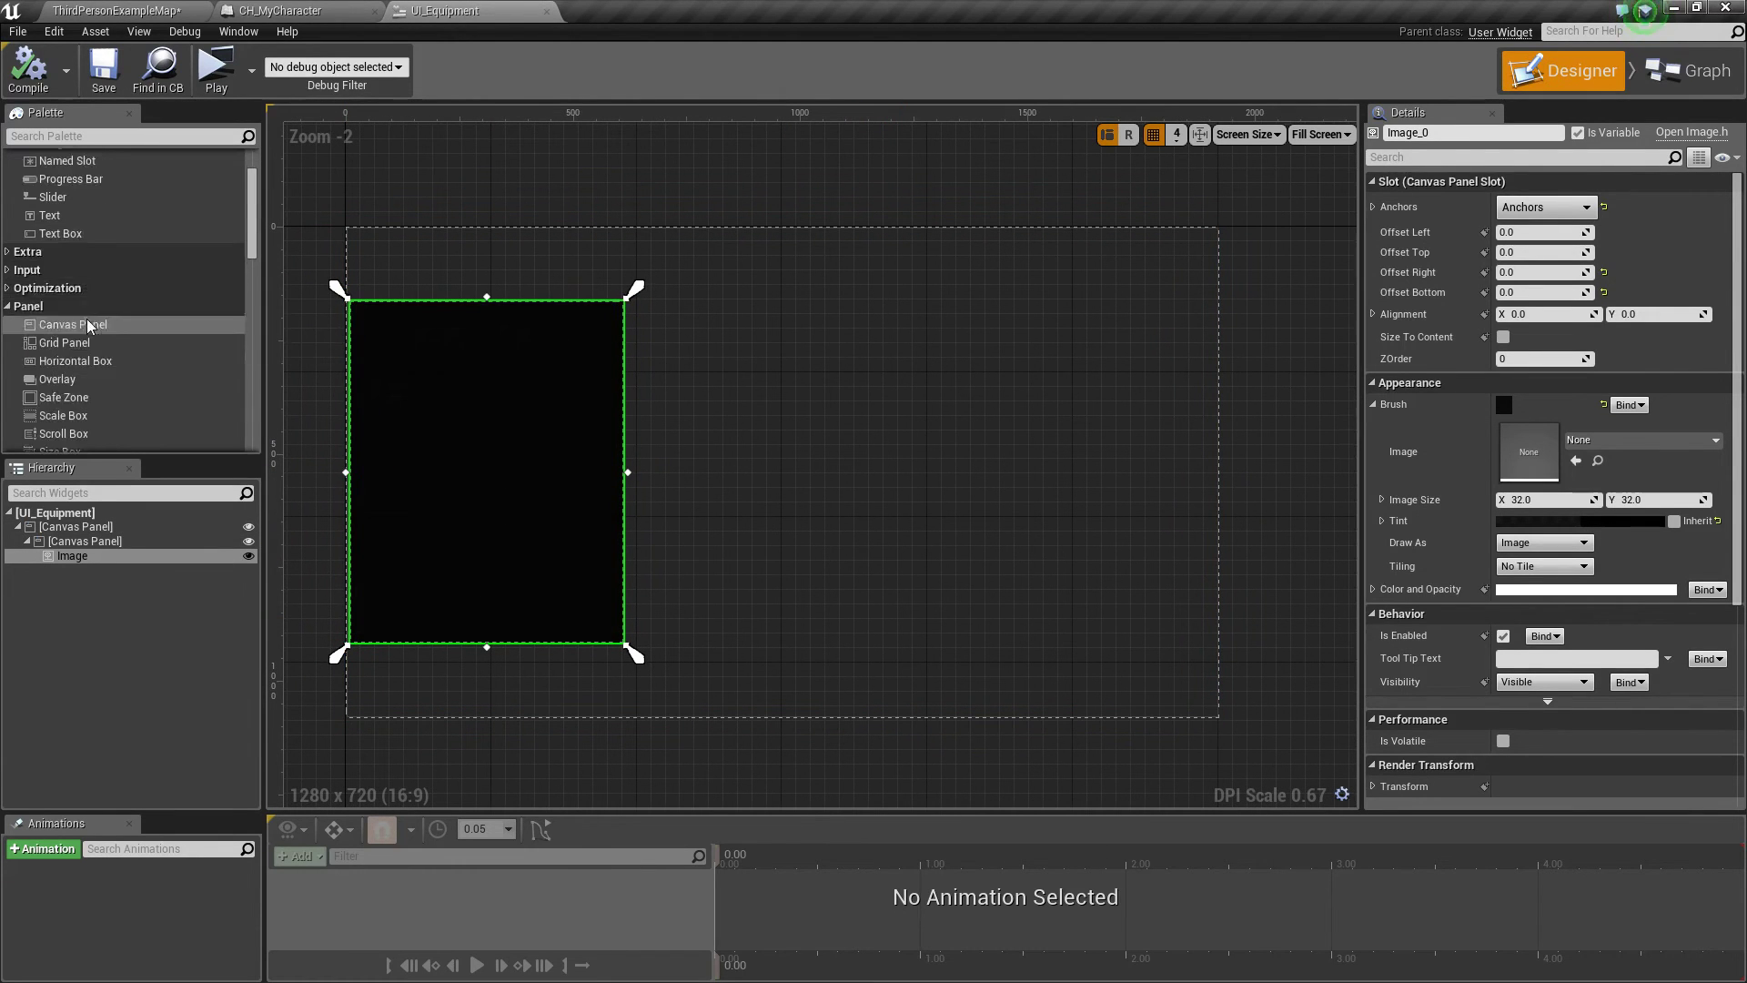
{"action": "left_click_drag", "start_coordinate": [66, 330], "coordinate": [113, 560]}
{"action": "left_click", "coordinate": [113, 566]}
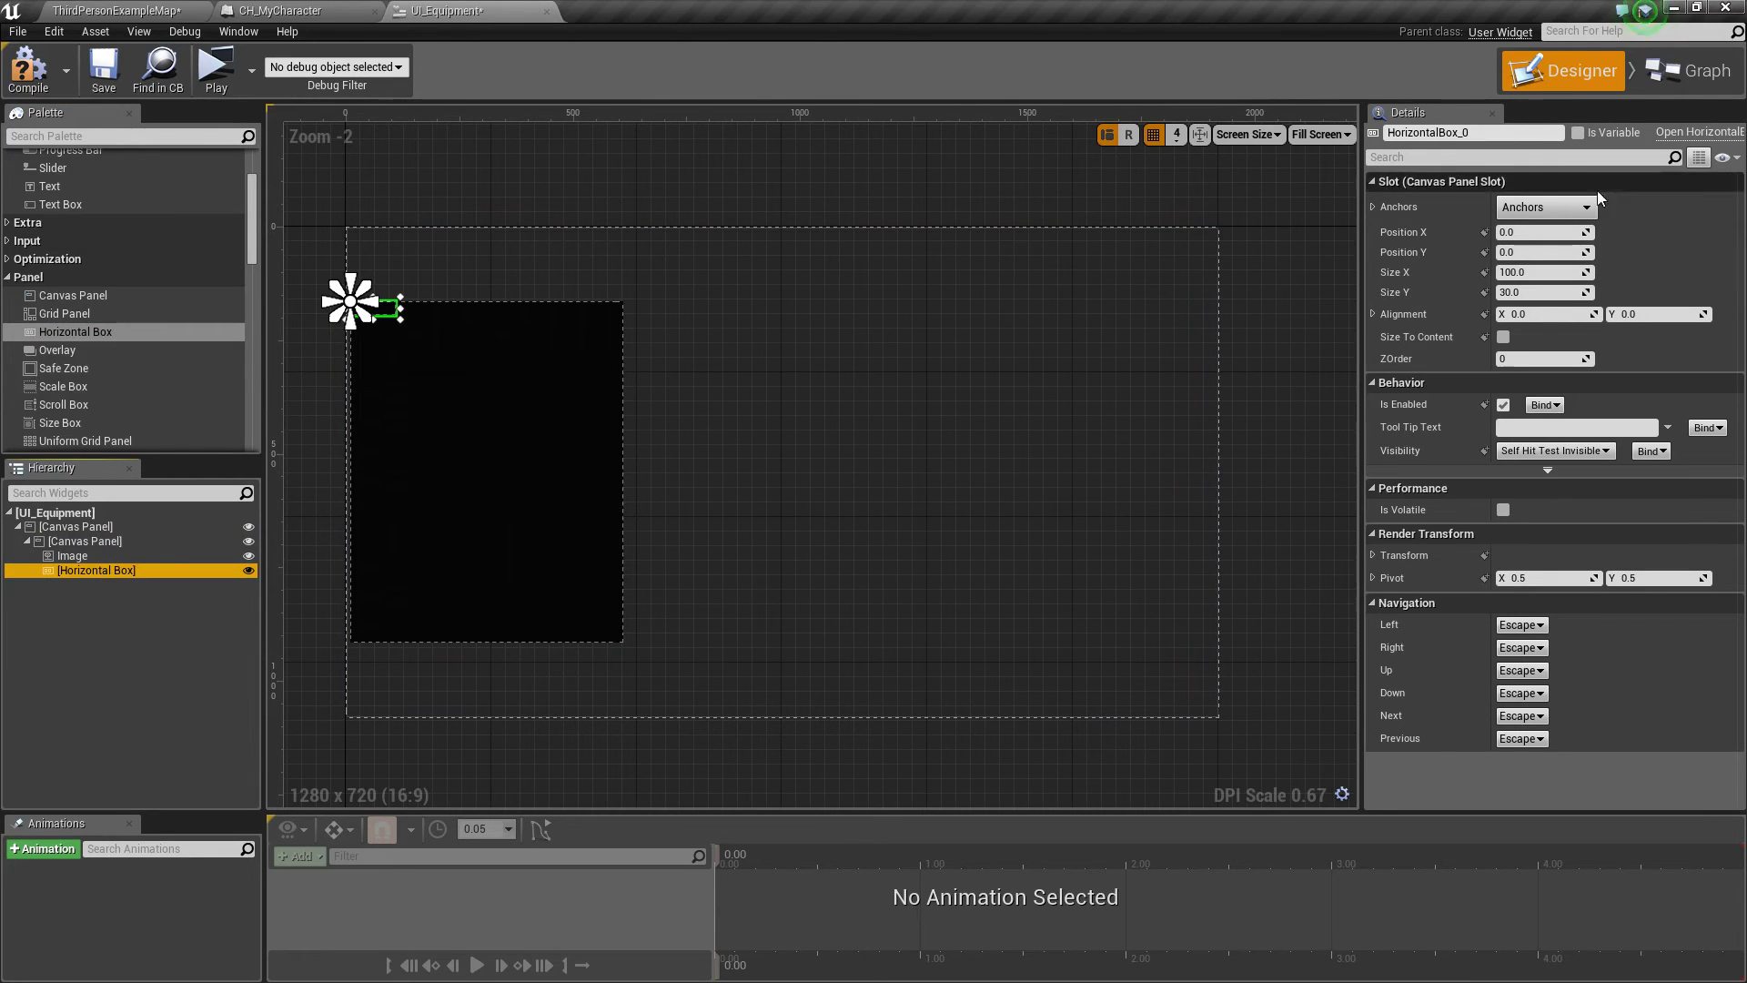
{"action": "left_click", "coordinate": [1565, 207]}
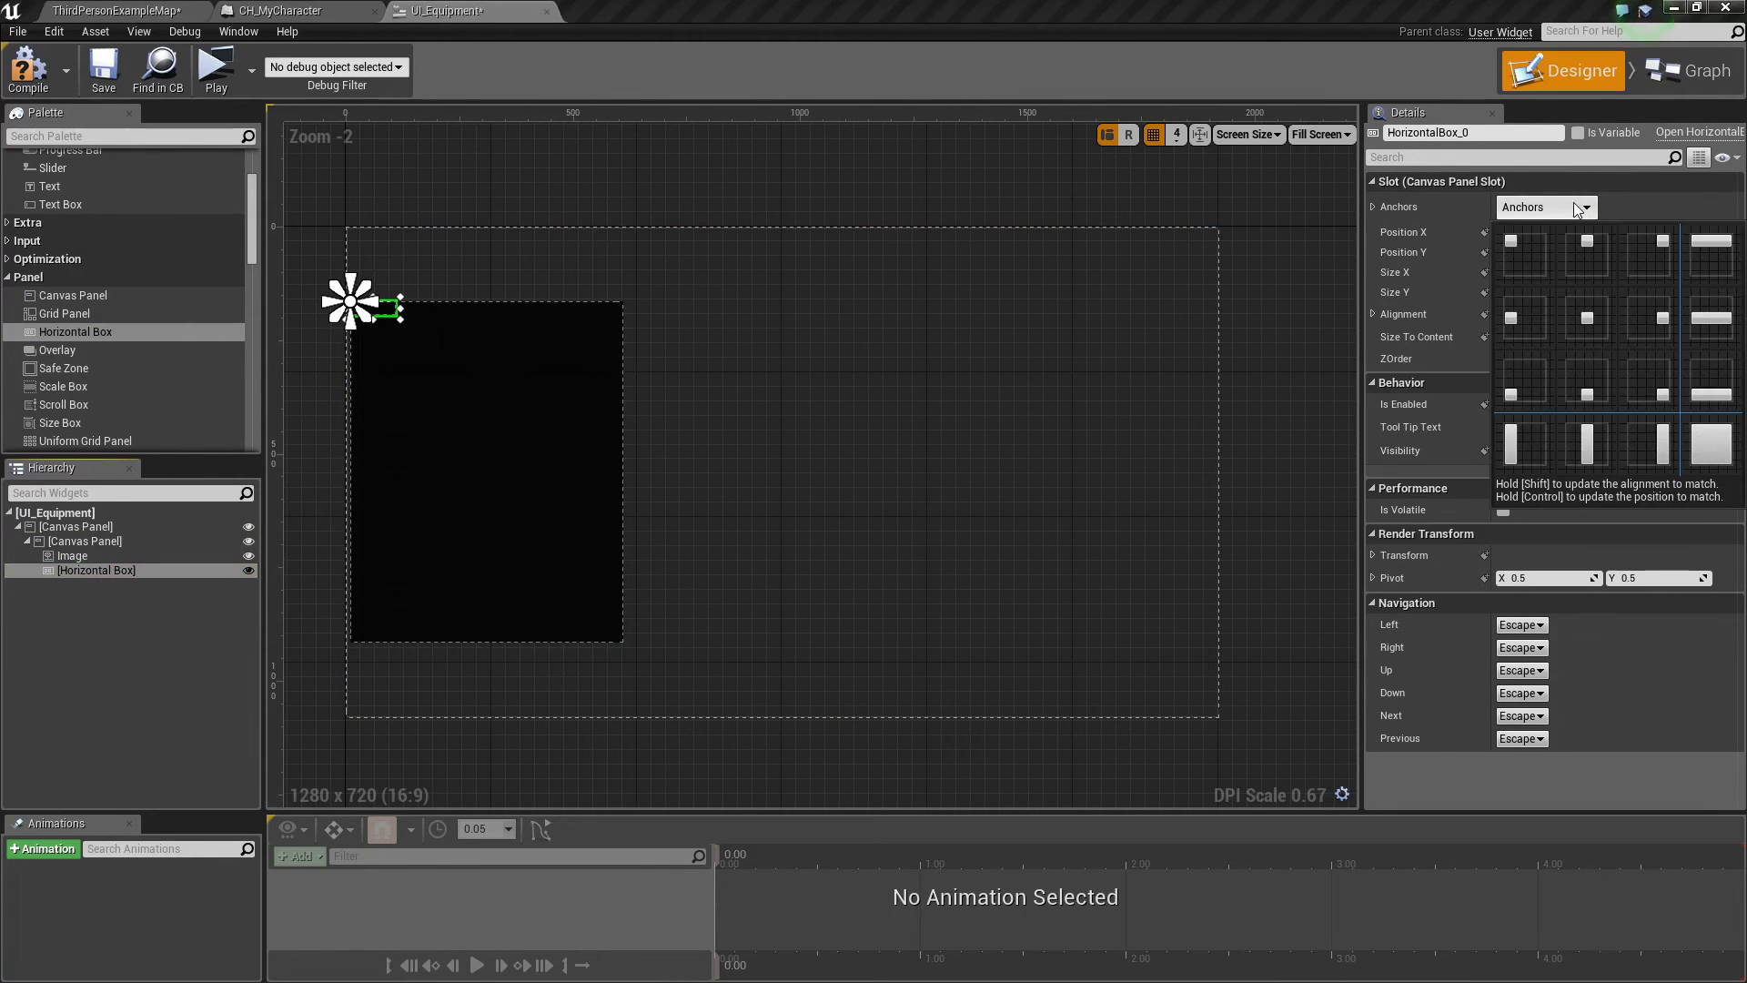
{"action": "left_click", "coordinate": [1715, 269]}
{"action": "left_click", "coordinate": [1537, 272]}
{"action": "type", "text": "0"}
{"action": "left_click", "coordinate": [1537, 293]}
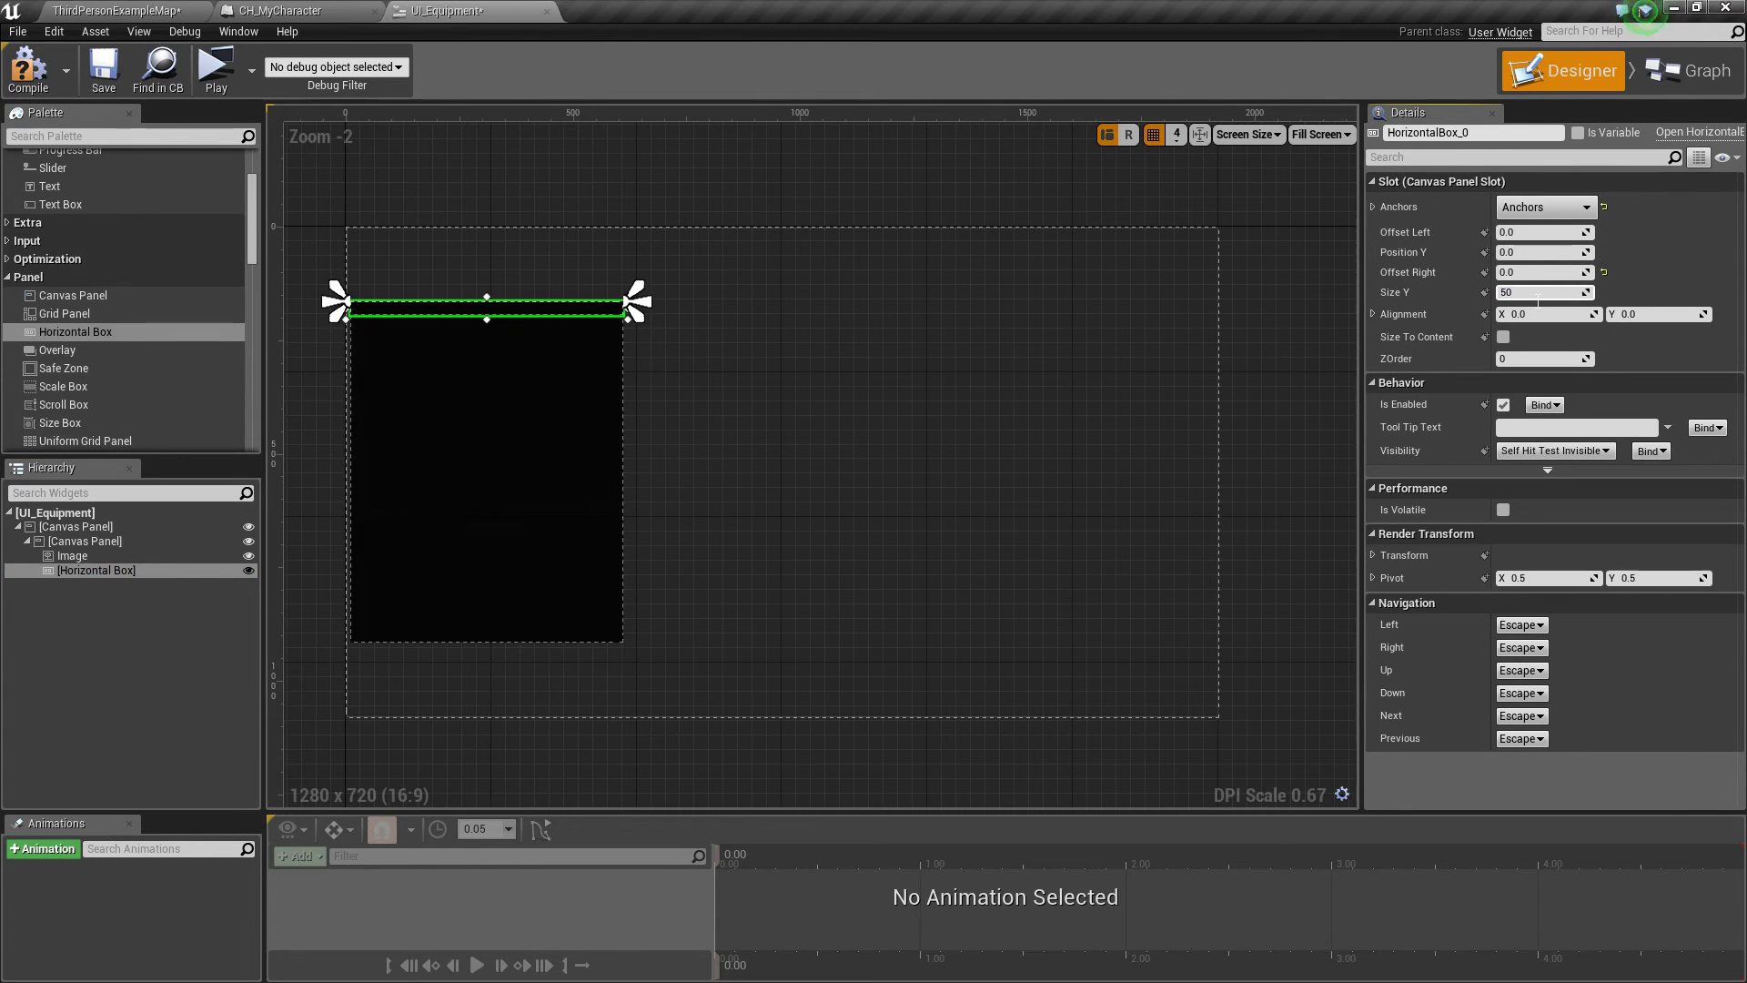
{"action": "type", "text": "50"}
{"action": "key", "text": "Return"}
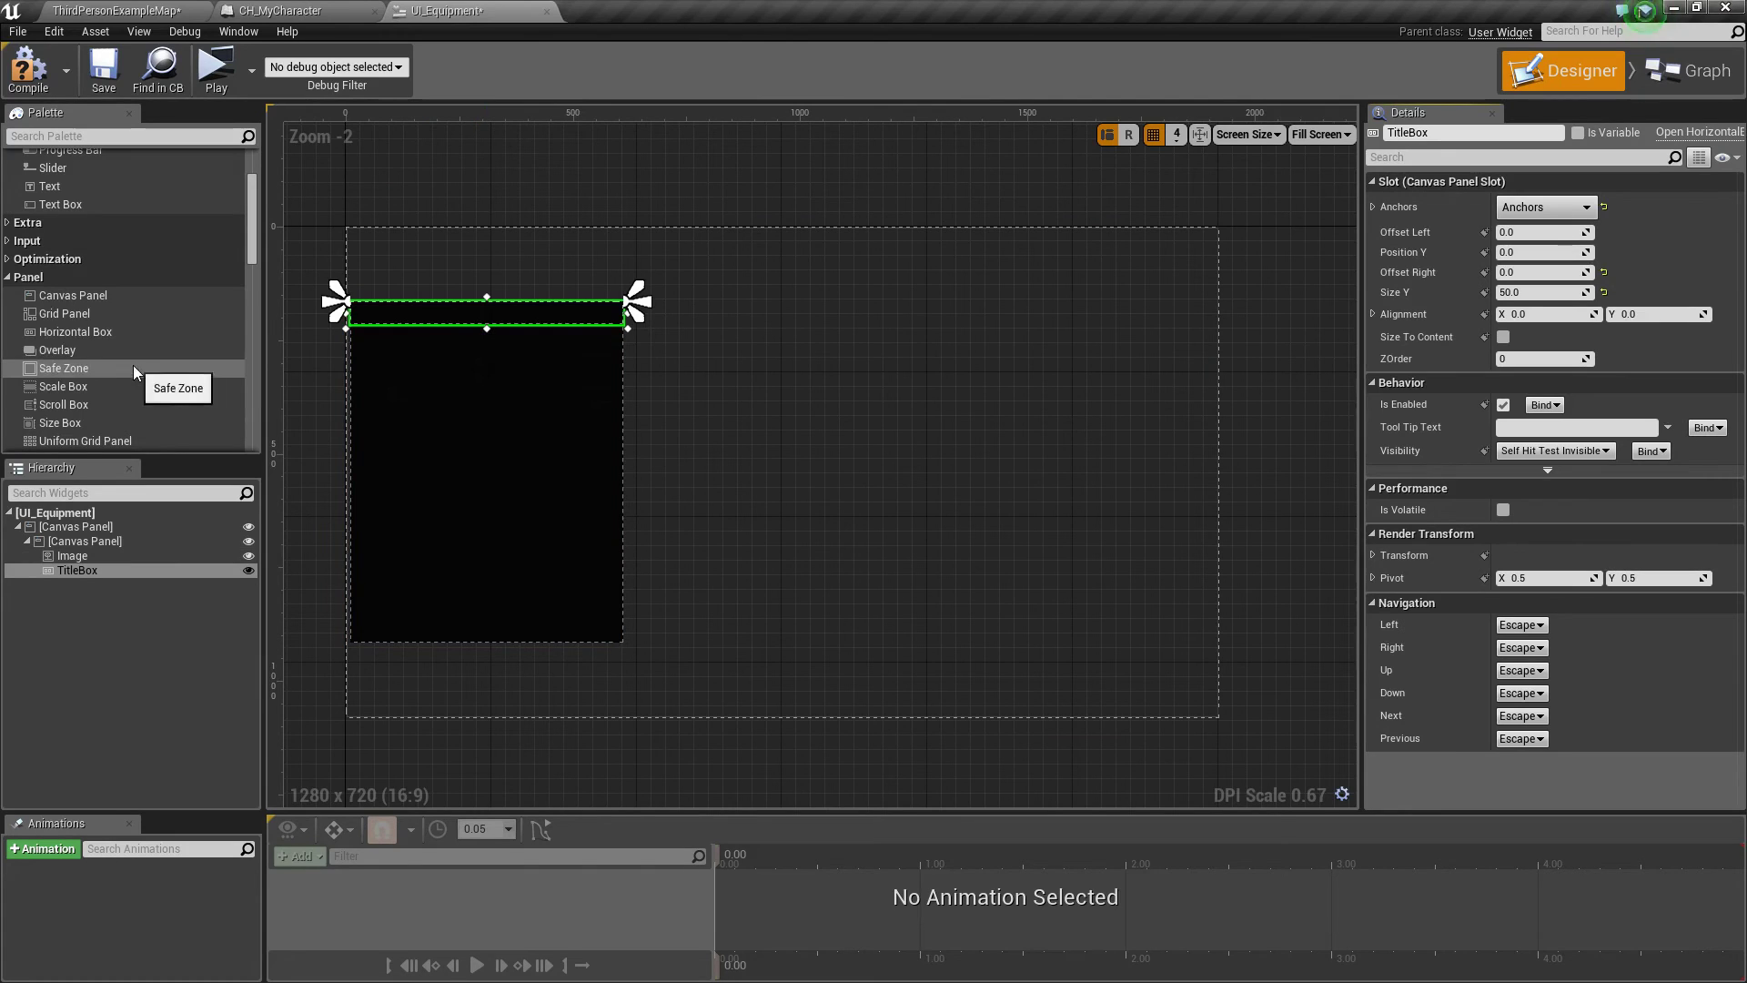
Place an image and a Canvas Panel inside the TitleBox.
{"action": "scroll", "coordinate": [105, 335], "scroll_direction": "up", "scroll_amount": 3}
{"action": "left_click", "coordinate": [68, 228]}
{"action": "mouse_move", "coordinate": [102, 237]}
{"action": "left_mouse_down"}
{"action": "mouse_move", "coordinate": [91, 568]}
{"action": "mouse_move", "coordinate": [113, 417]}
{"action": "mouse_move", "coordinate": [74, 255]}
{"action": "left_mouse_up"}
{"action": "scroll", "coordinate": [74, 273], "scroll_direction": "down", "scroll_amount": 2}
{"action": "left_click_drag", "start_coordinate": [73, 324], "coordinate": [100, 581]}
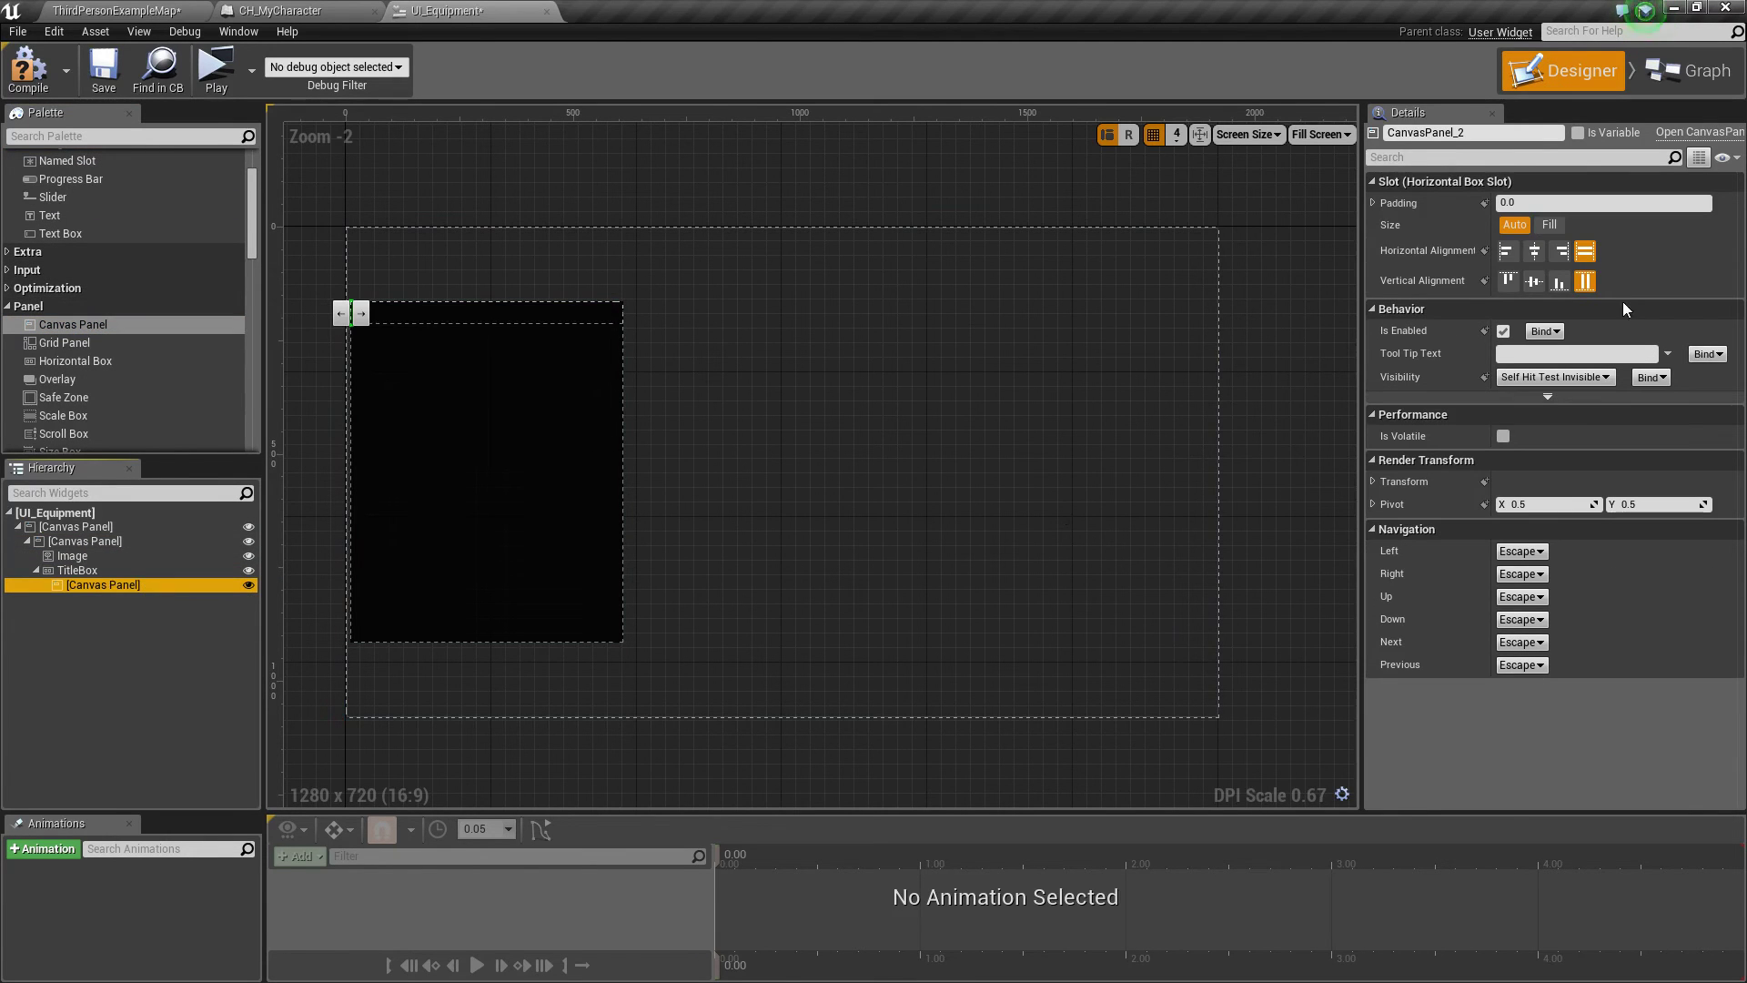
Set the title canvas to Fill its slot and add an Image inside it.
{"action": "left_click", "coordinate": [1549, 225]}
{"action": "scroll", "coordinate": [82, 264], "scroll_direction": "up", "scroll_amount": 2}
{"action": "left_click", "coordinate": [57, 231]}
{"action": "left_click_drag", "start_coordinate": [57, 231], "coordinate": [106, 601]}
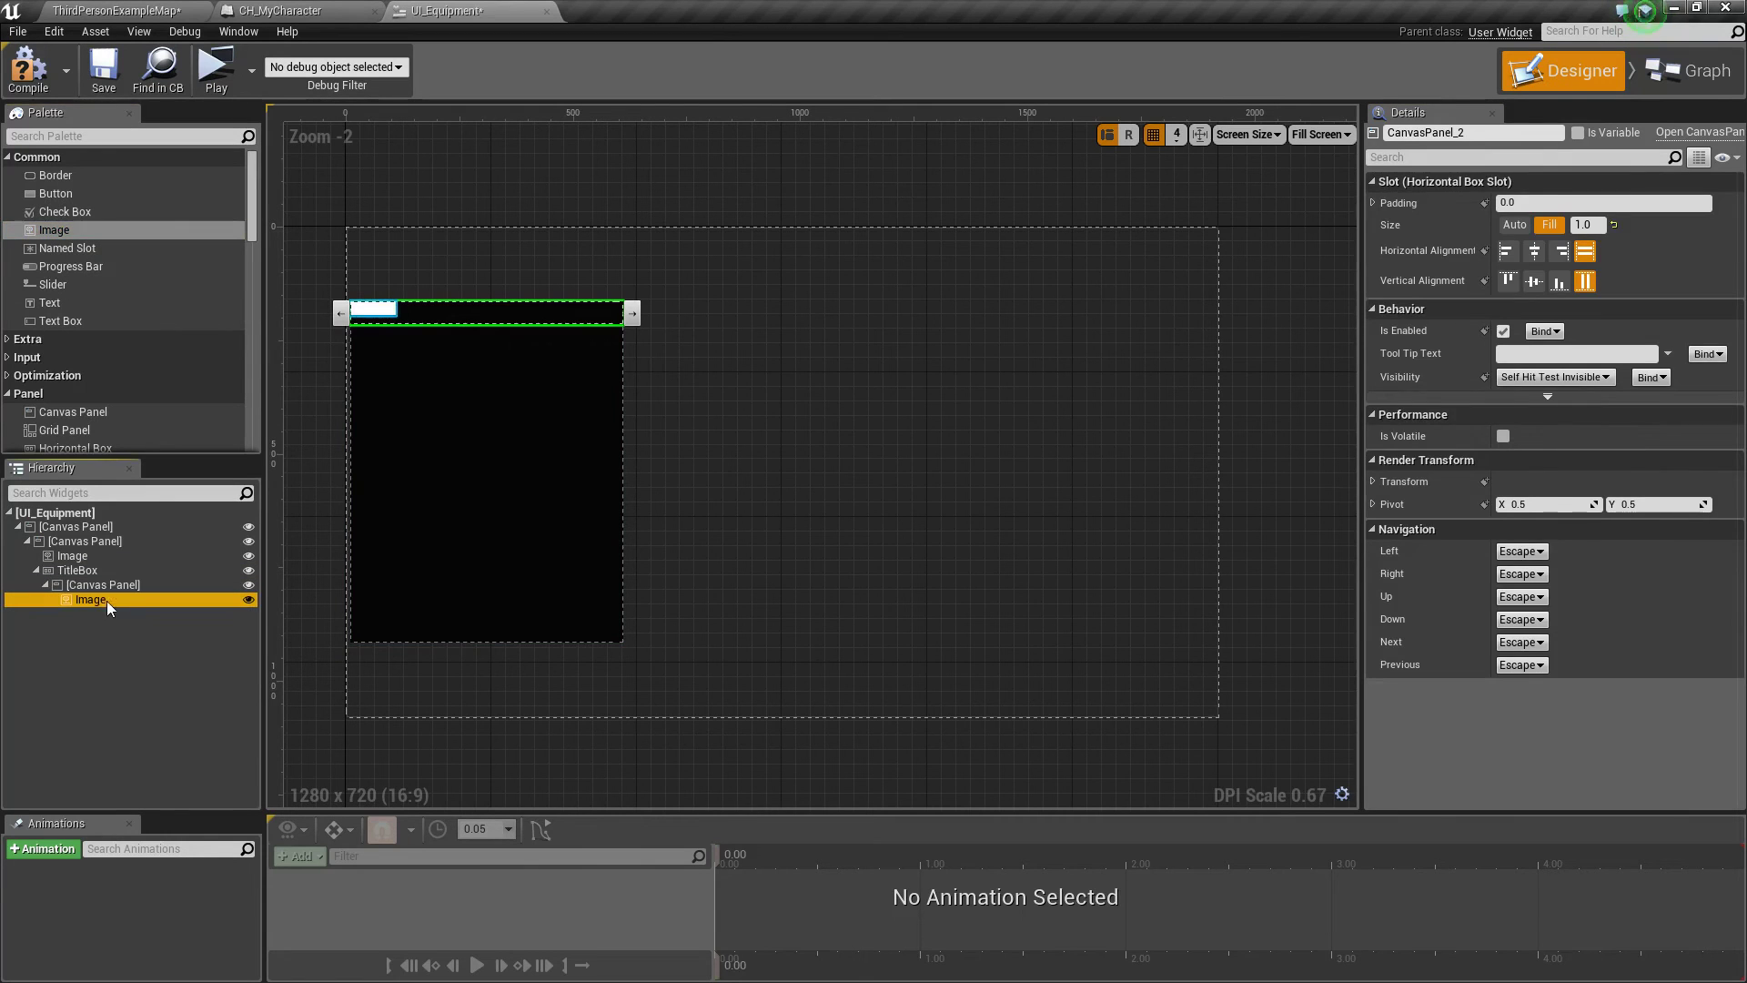
Stretch the title image over the whole bar with offsets 0 and tint it grey.
{"action": "left_click", "coordinate": [1547, 207]}
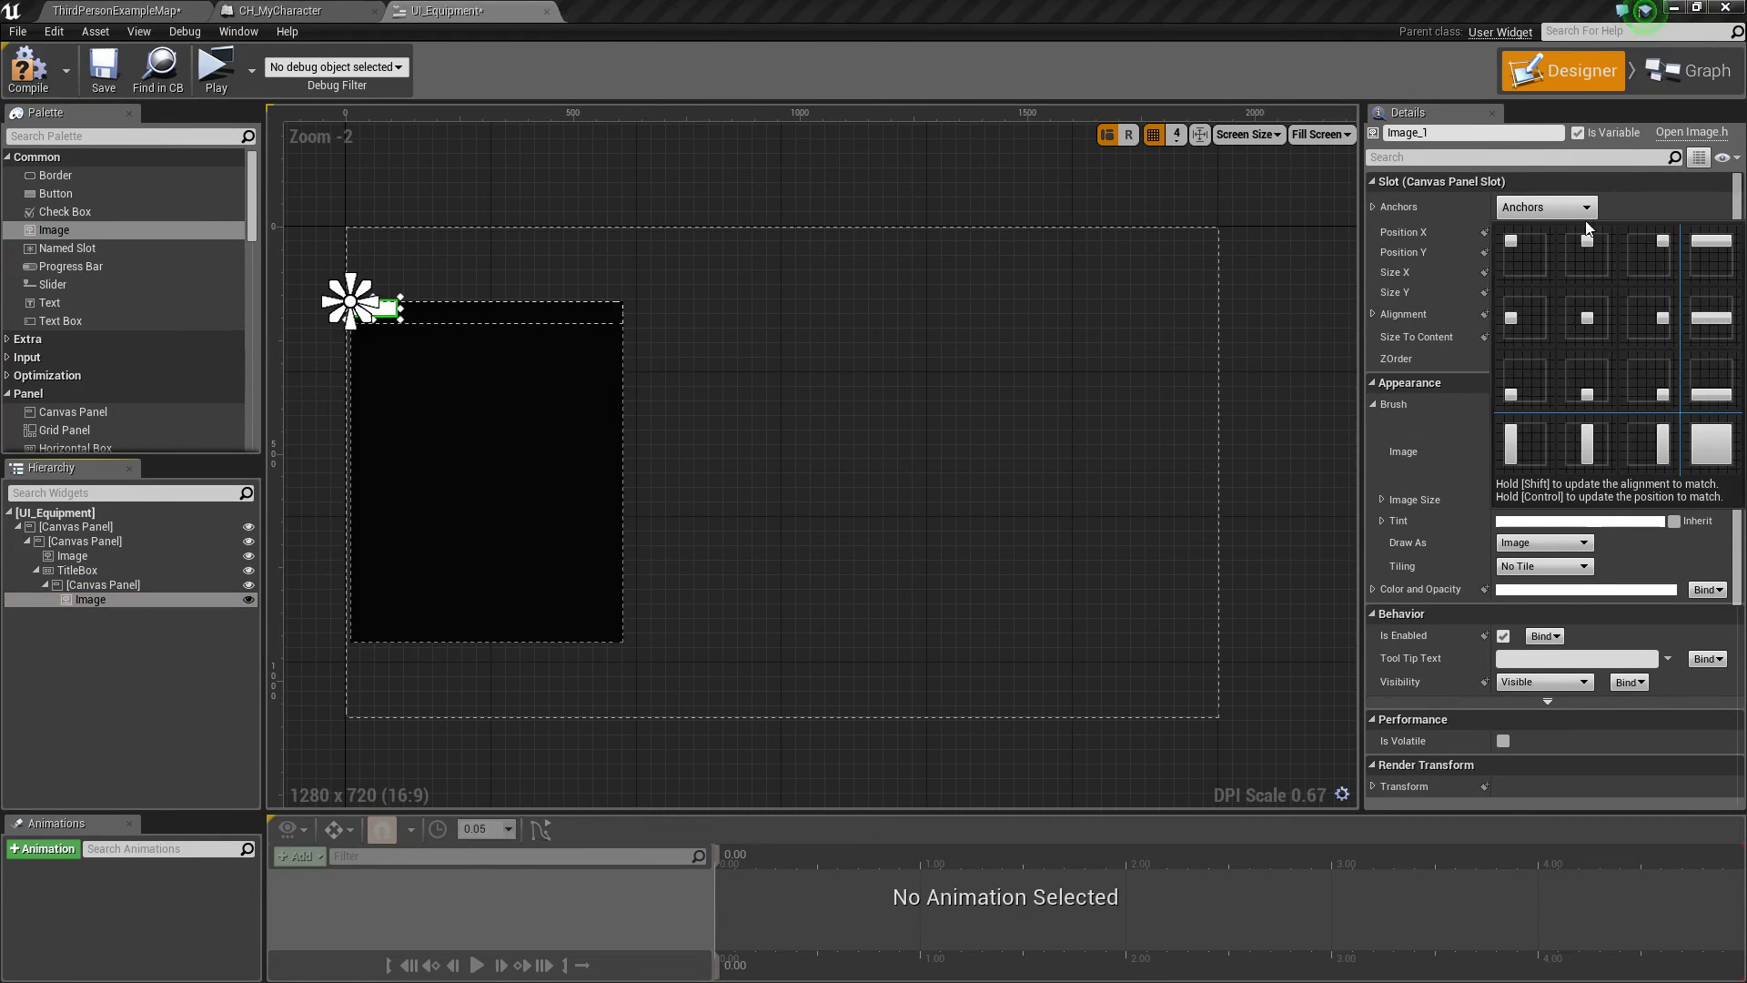
{"action": "left_click", "coordinate": [1697, 445]}
{"action": "left_click", "coordinate": [1540, 272]}
{"action": "type", "text": "0"}
{"action": "key", "text": "Tab"}
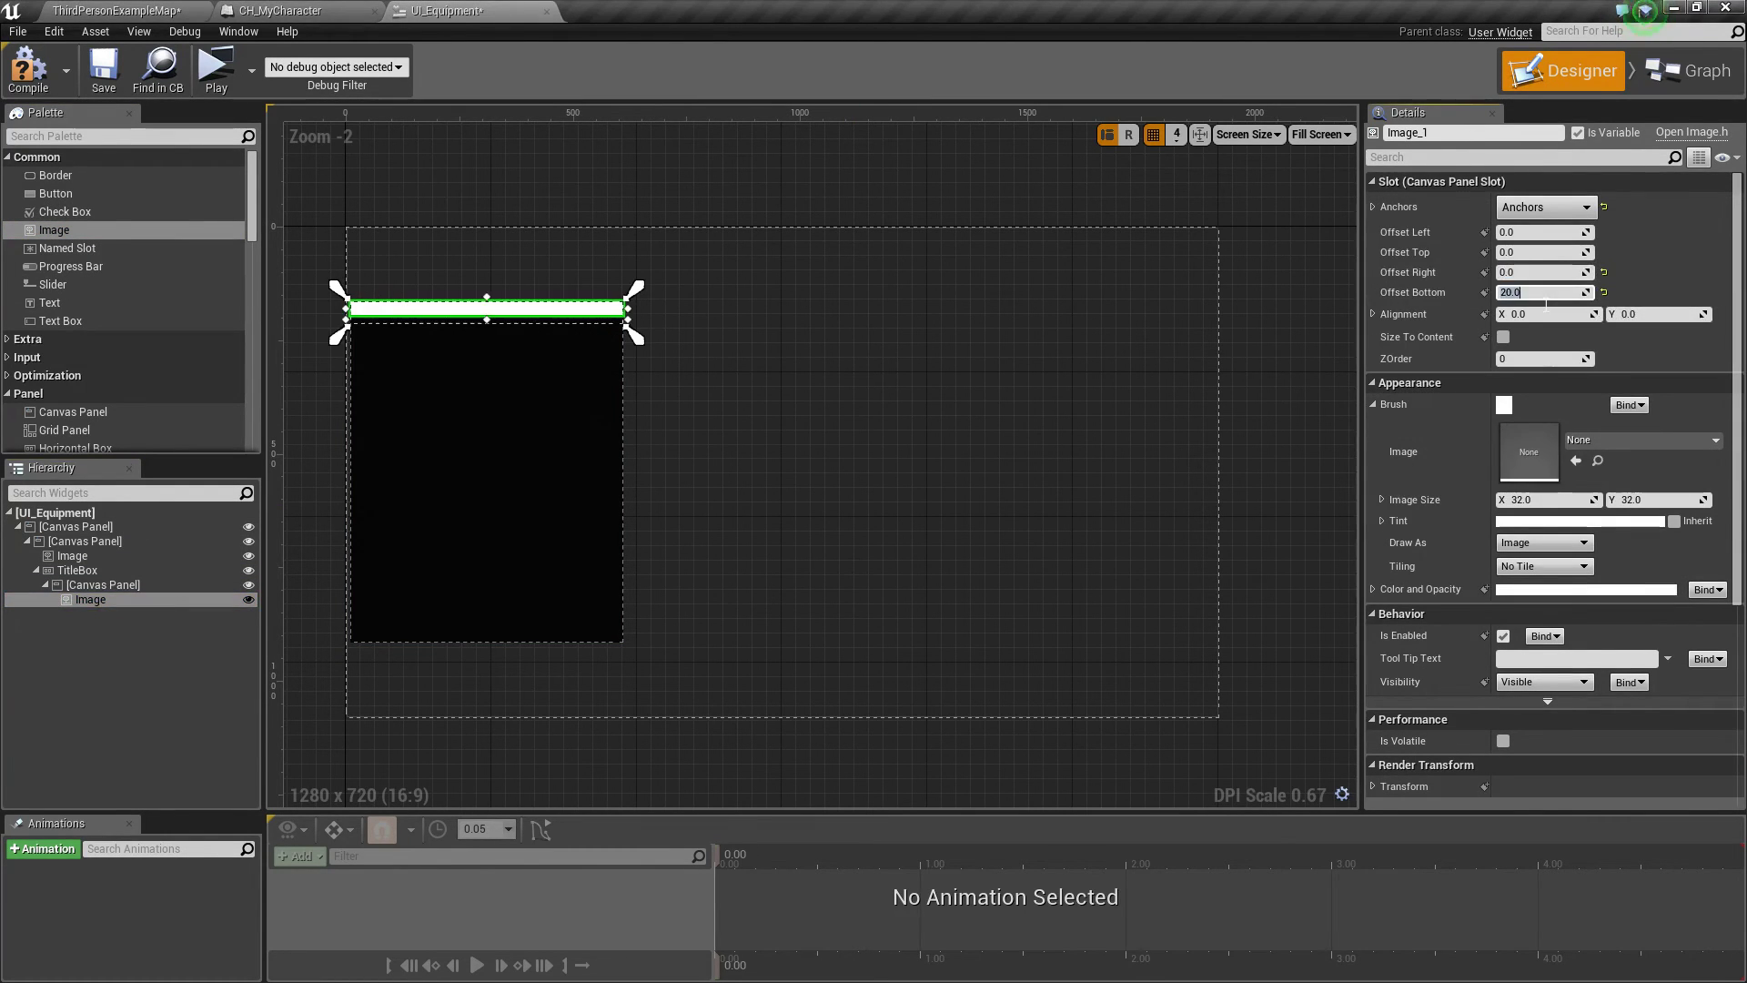
{"action": "type", "text": "0"}
{"action": "key", "text": "Return"}
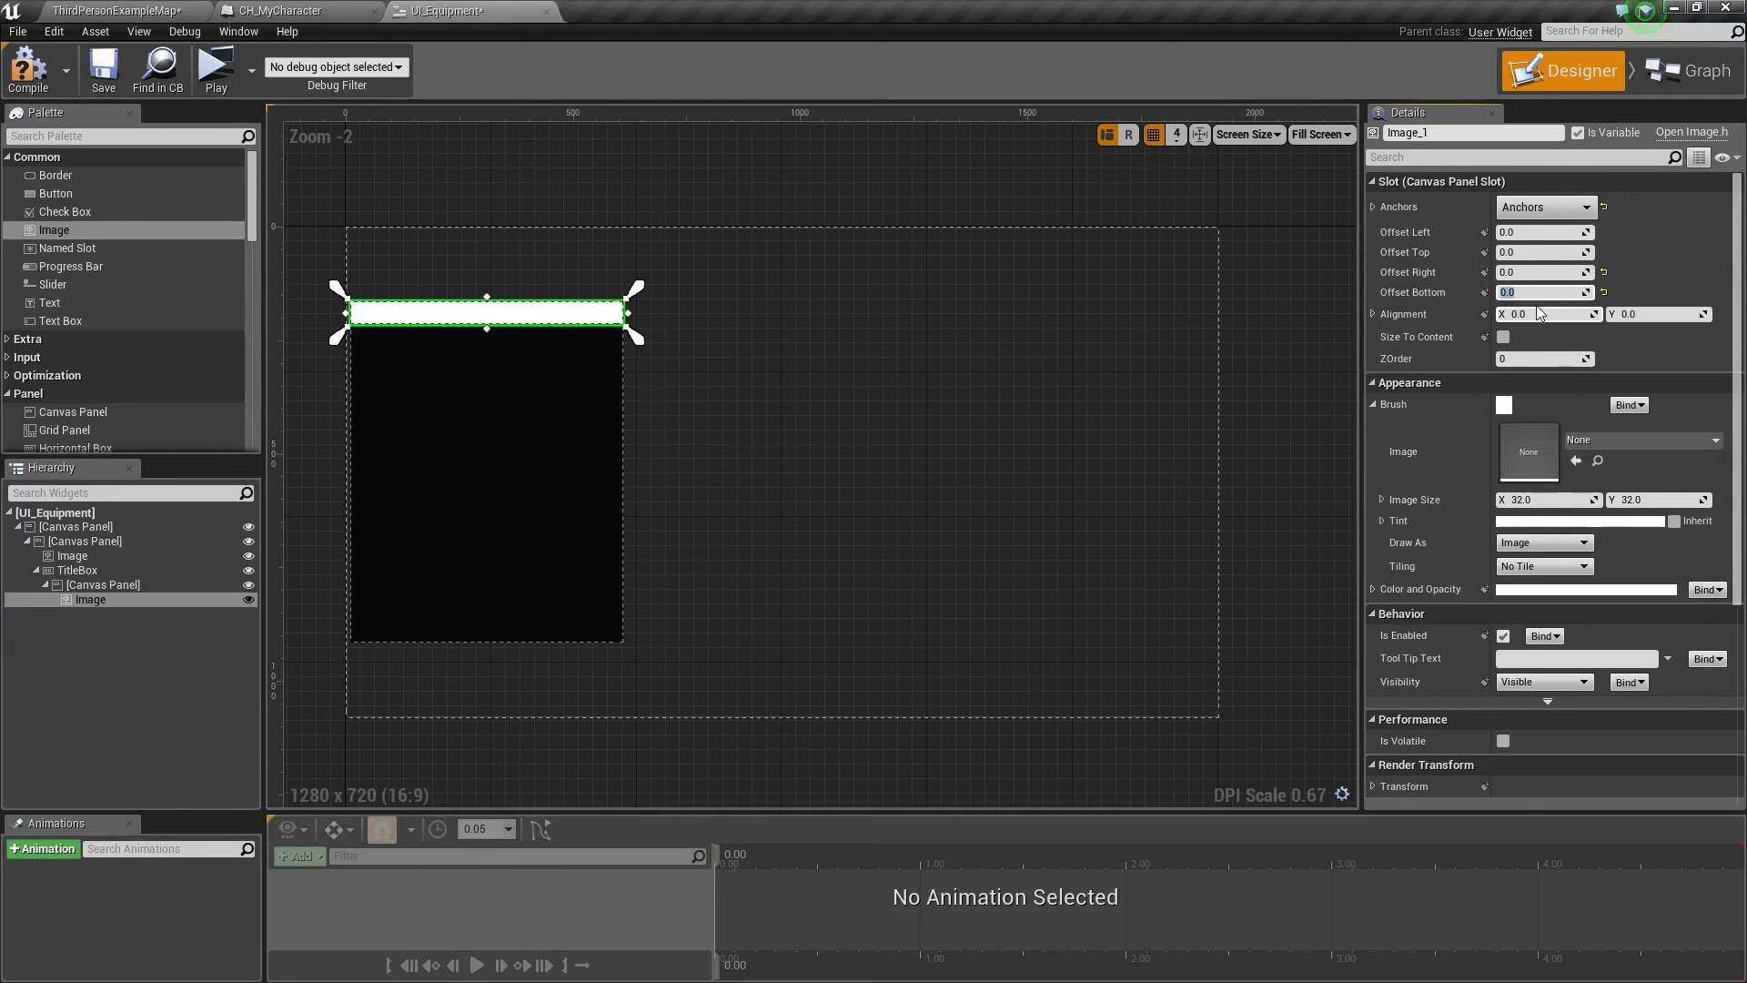
{"action": "left_click", "coordinate": [1529, 522]}
{"action": "left_click_drag", "start_coordinate": [1401, 642], "coordinate": [1410, 714]}
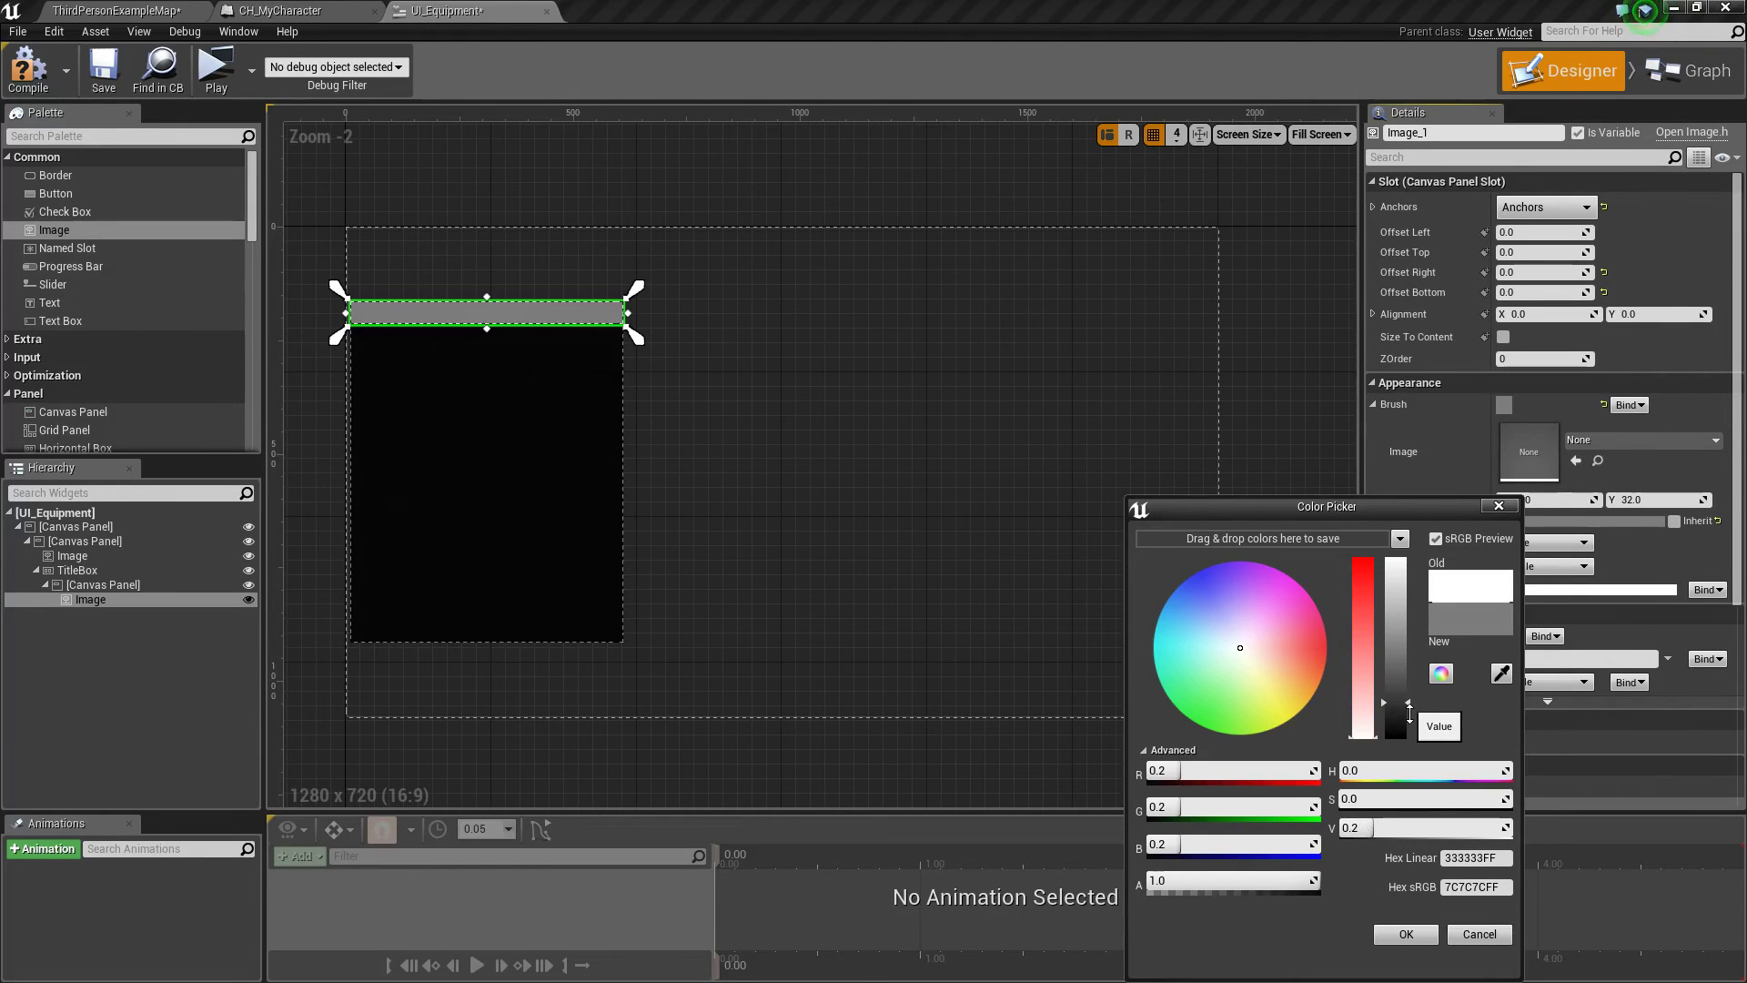
{"action": "left_click", "coordinate": [1406, 935]}
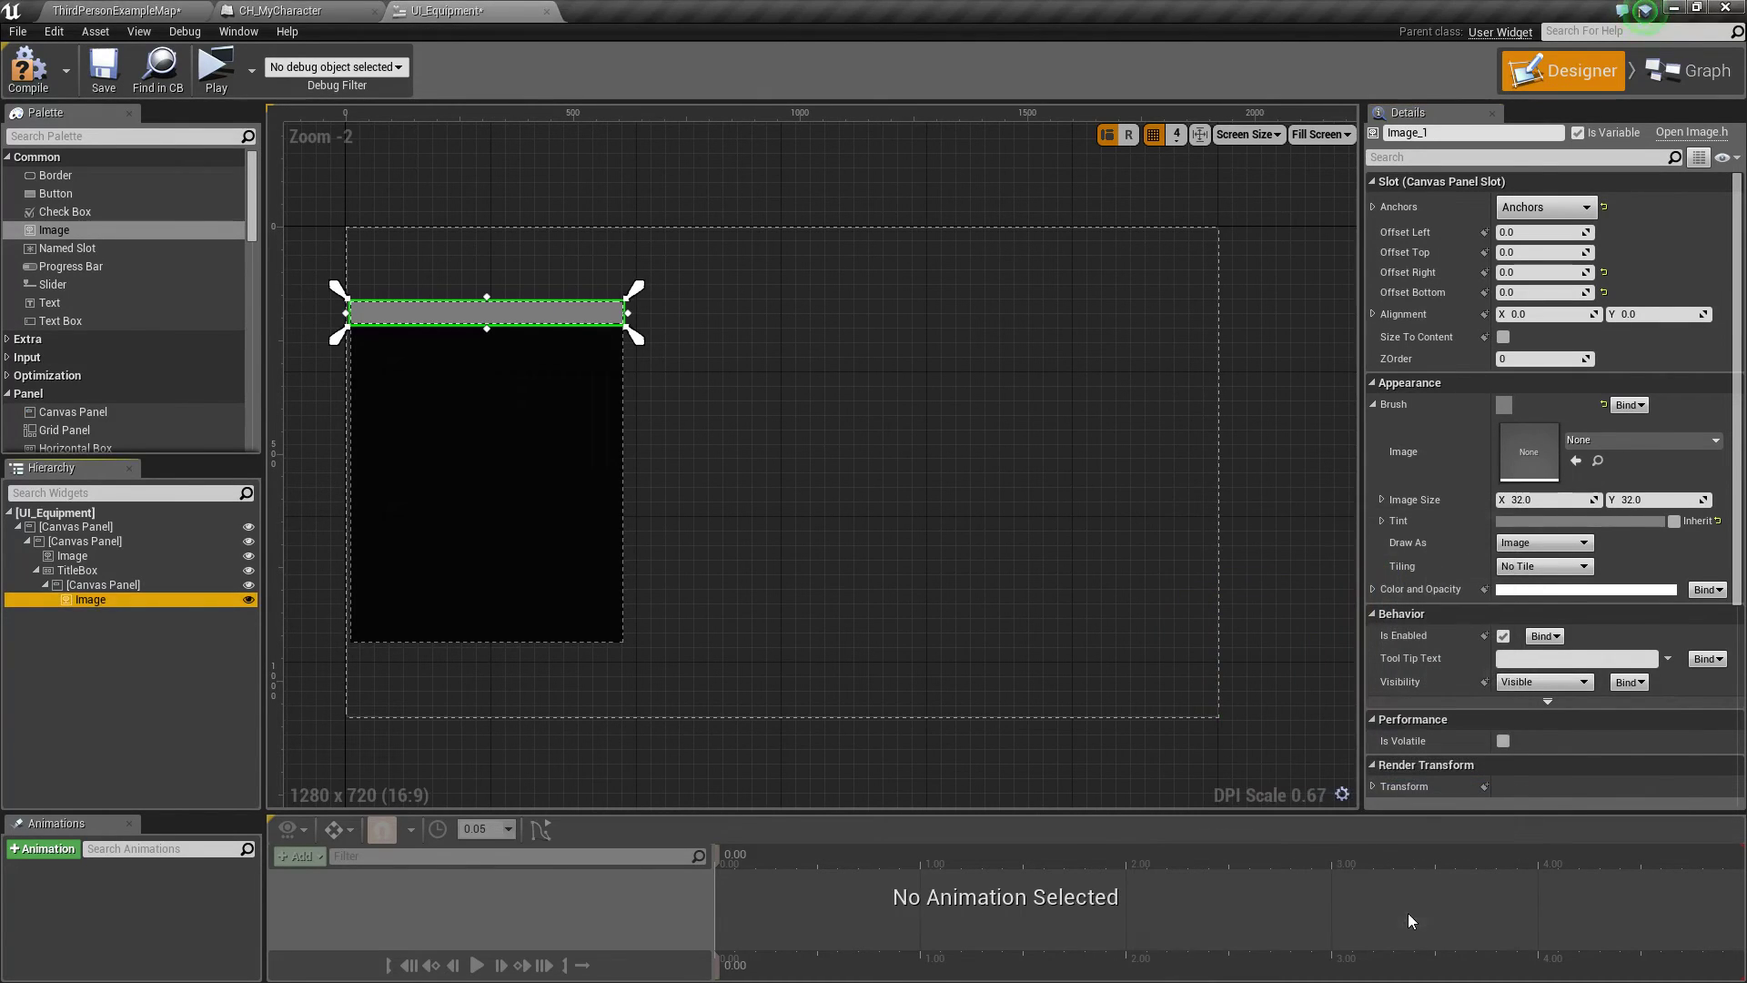
Add a Text Block inside the title bar canvas.
{"action": "left_click_drag", "start_coordinate": [73, 303], "coordinate": [112, 591]}
{"action": "left_click_drag", "start_coordinate": [111, 586], "coordinate": [111, 588]}
{"action": "left_click", "coordinate": [1552, 207]}
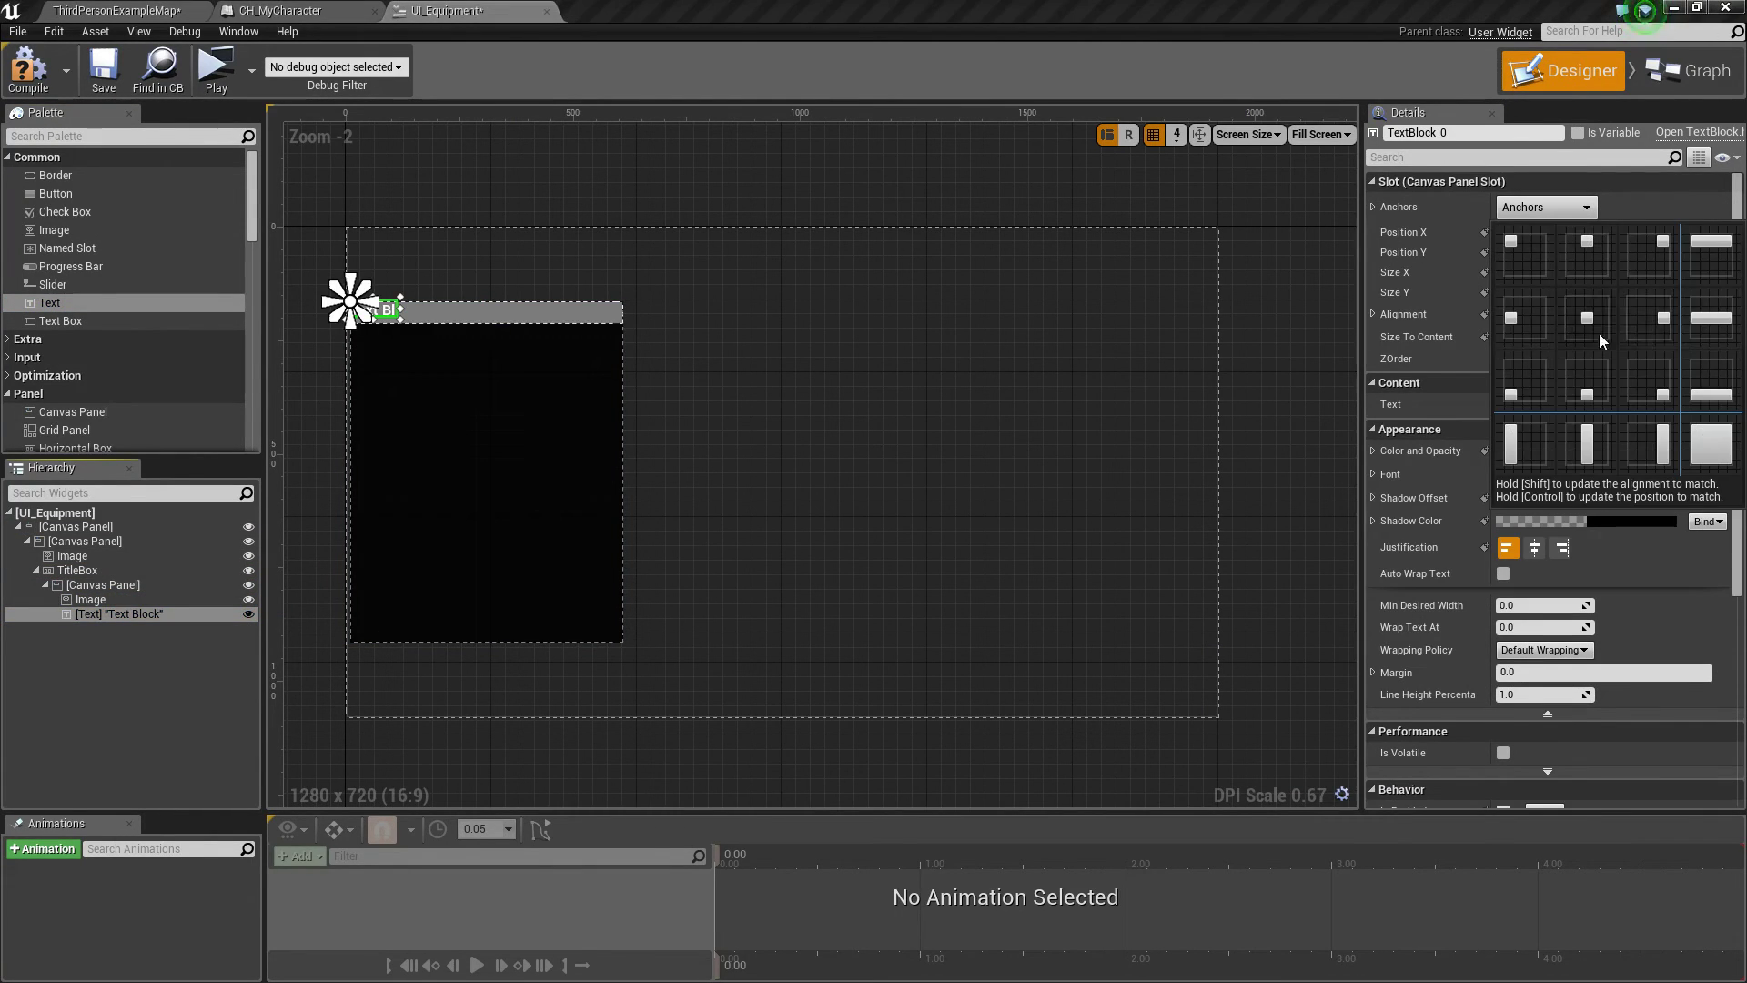
Anchor the title text at centre with position 0/0 and alignment 0.5/0.5.
{"action": "left_click", "coordinate": [1599, 330]}
{"action": "left_click", "coordinate": [1536, 241]}
{"action": "type", "text": "0"}
{"action": "key", "text": "Tab"}
{"action": "type", "text": "0"}
{"action": "left_click", "coordinate": [1551, 316]}
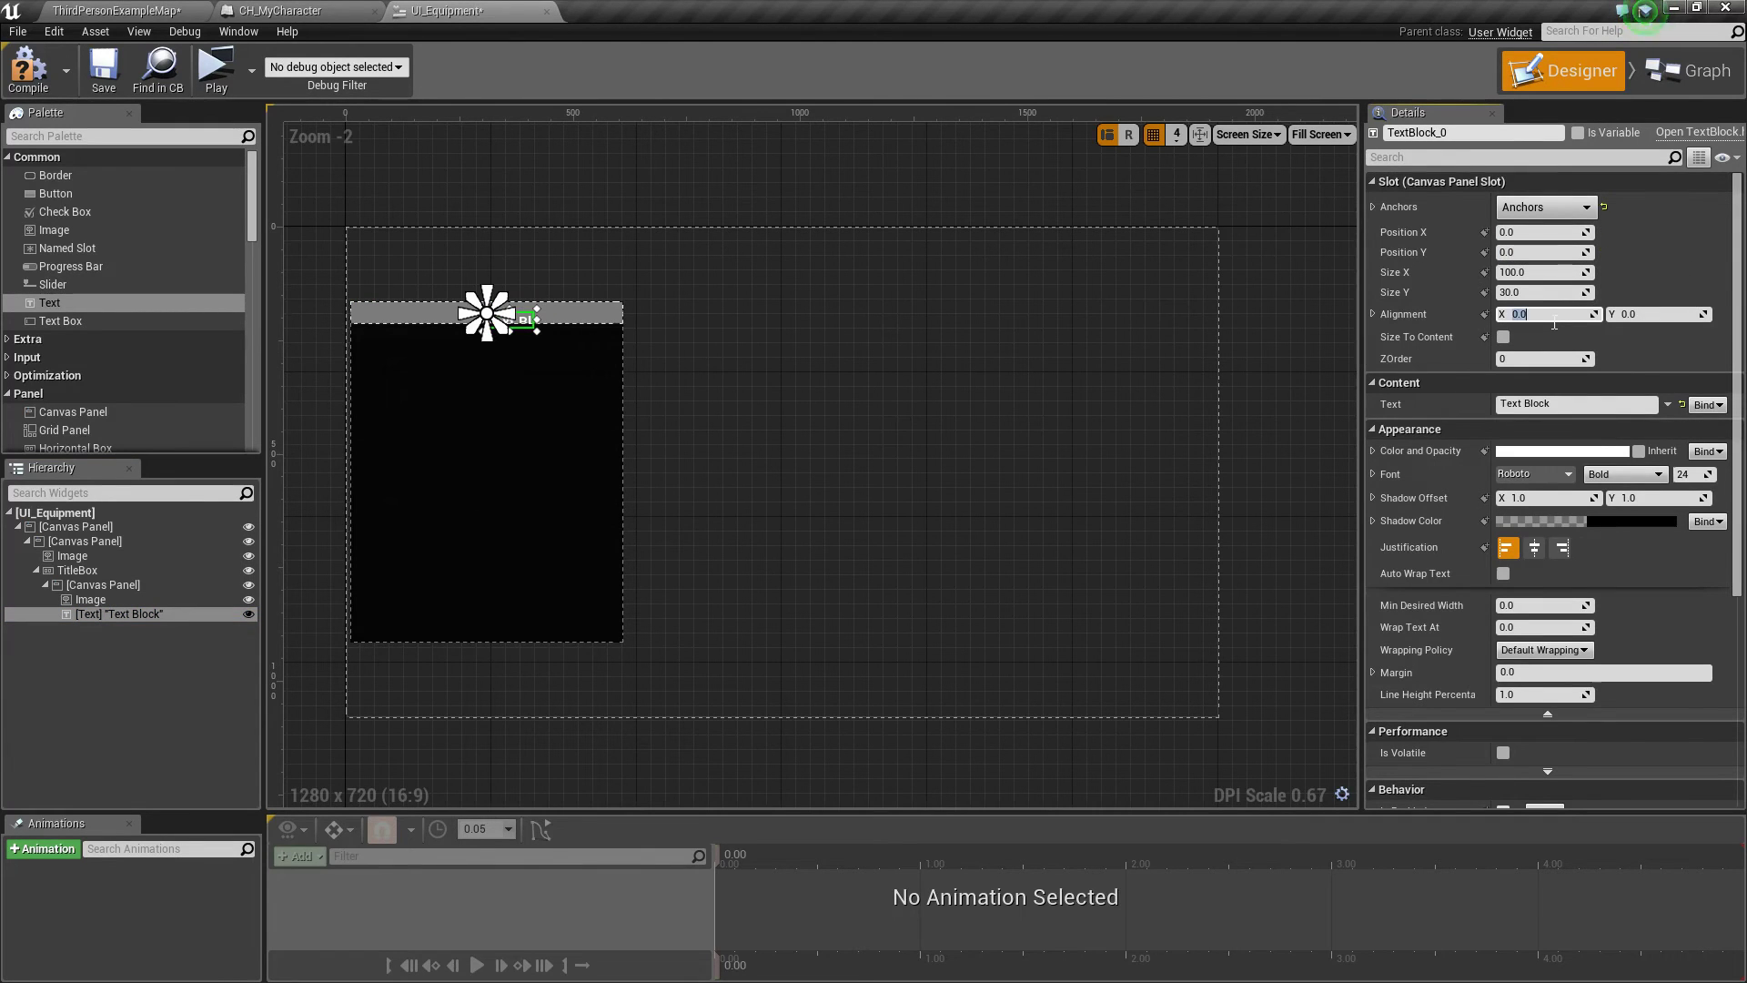
{"action": "type", "text": ".5"}
{"action": "left_click", "coordinate": [1648, 322]}
{"action": "type", "text": ".5"}
{"action": "key", "text": "Return"}
Tick Size To Content, set the text to 'Equipment', and save the widget.
{"action": "scroll", "coordinate": [499, 315], "scroll_direction": "up", "scroll_amount": 6}
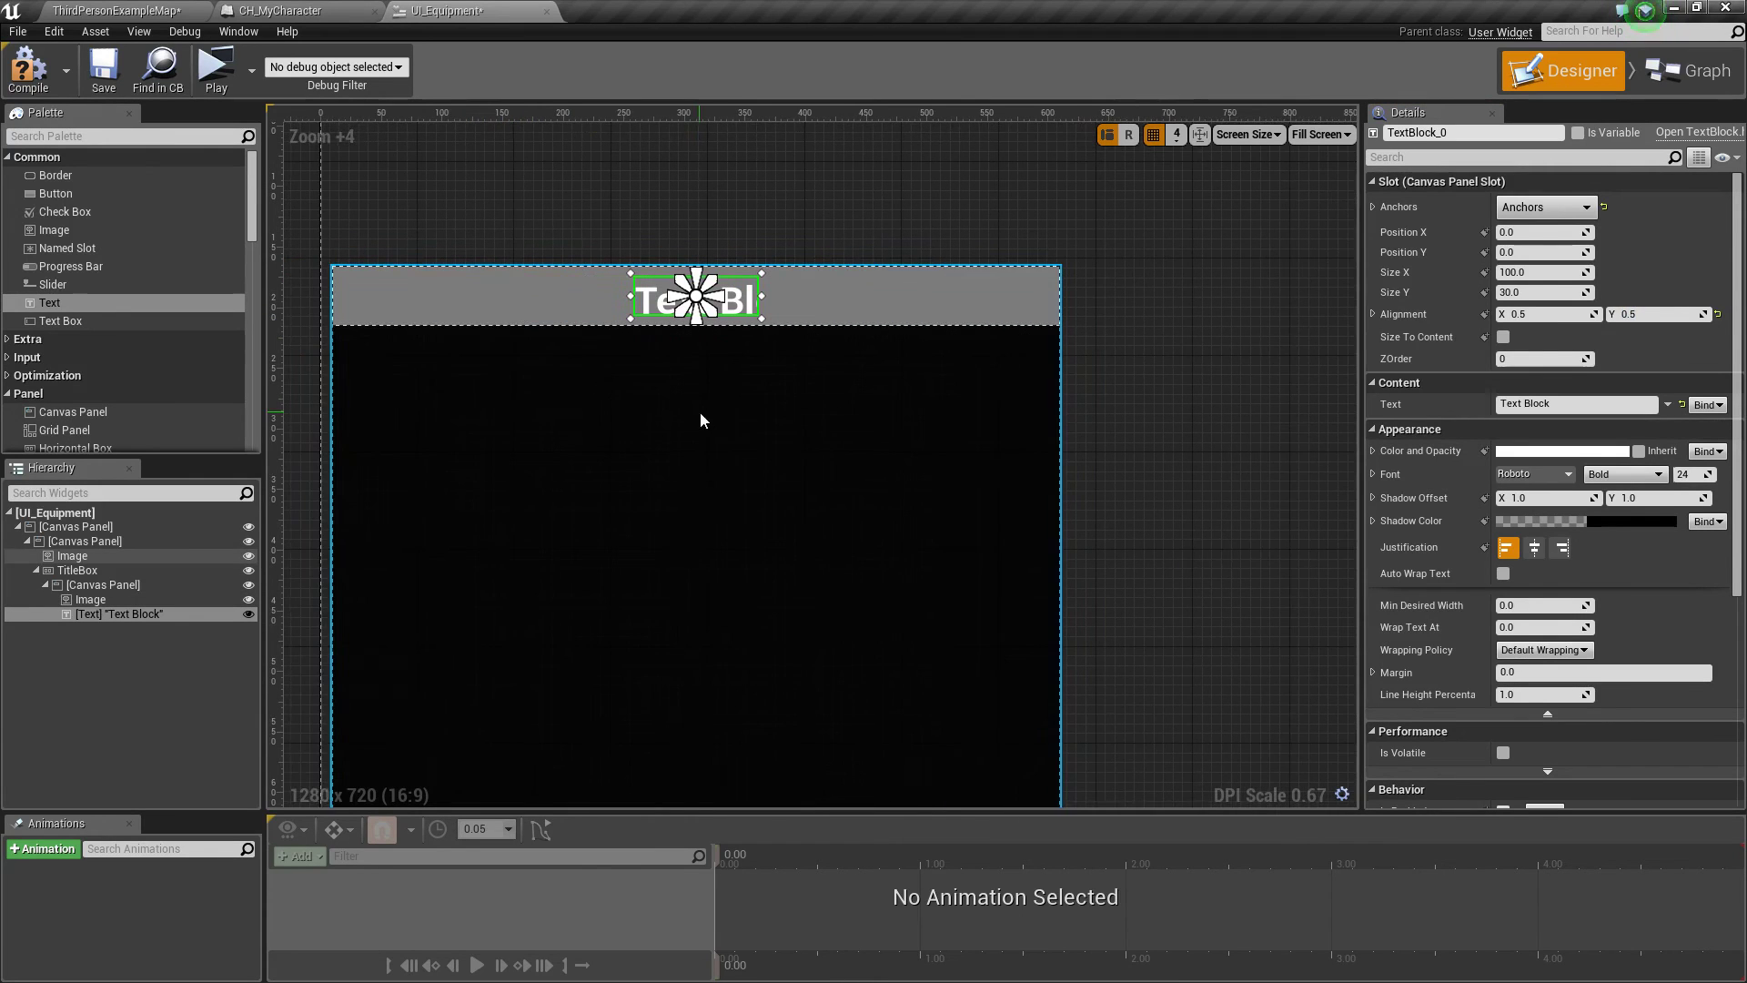
{"action": "left_click", "coordinate": [1503, 338]}
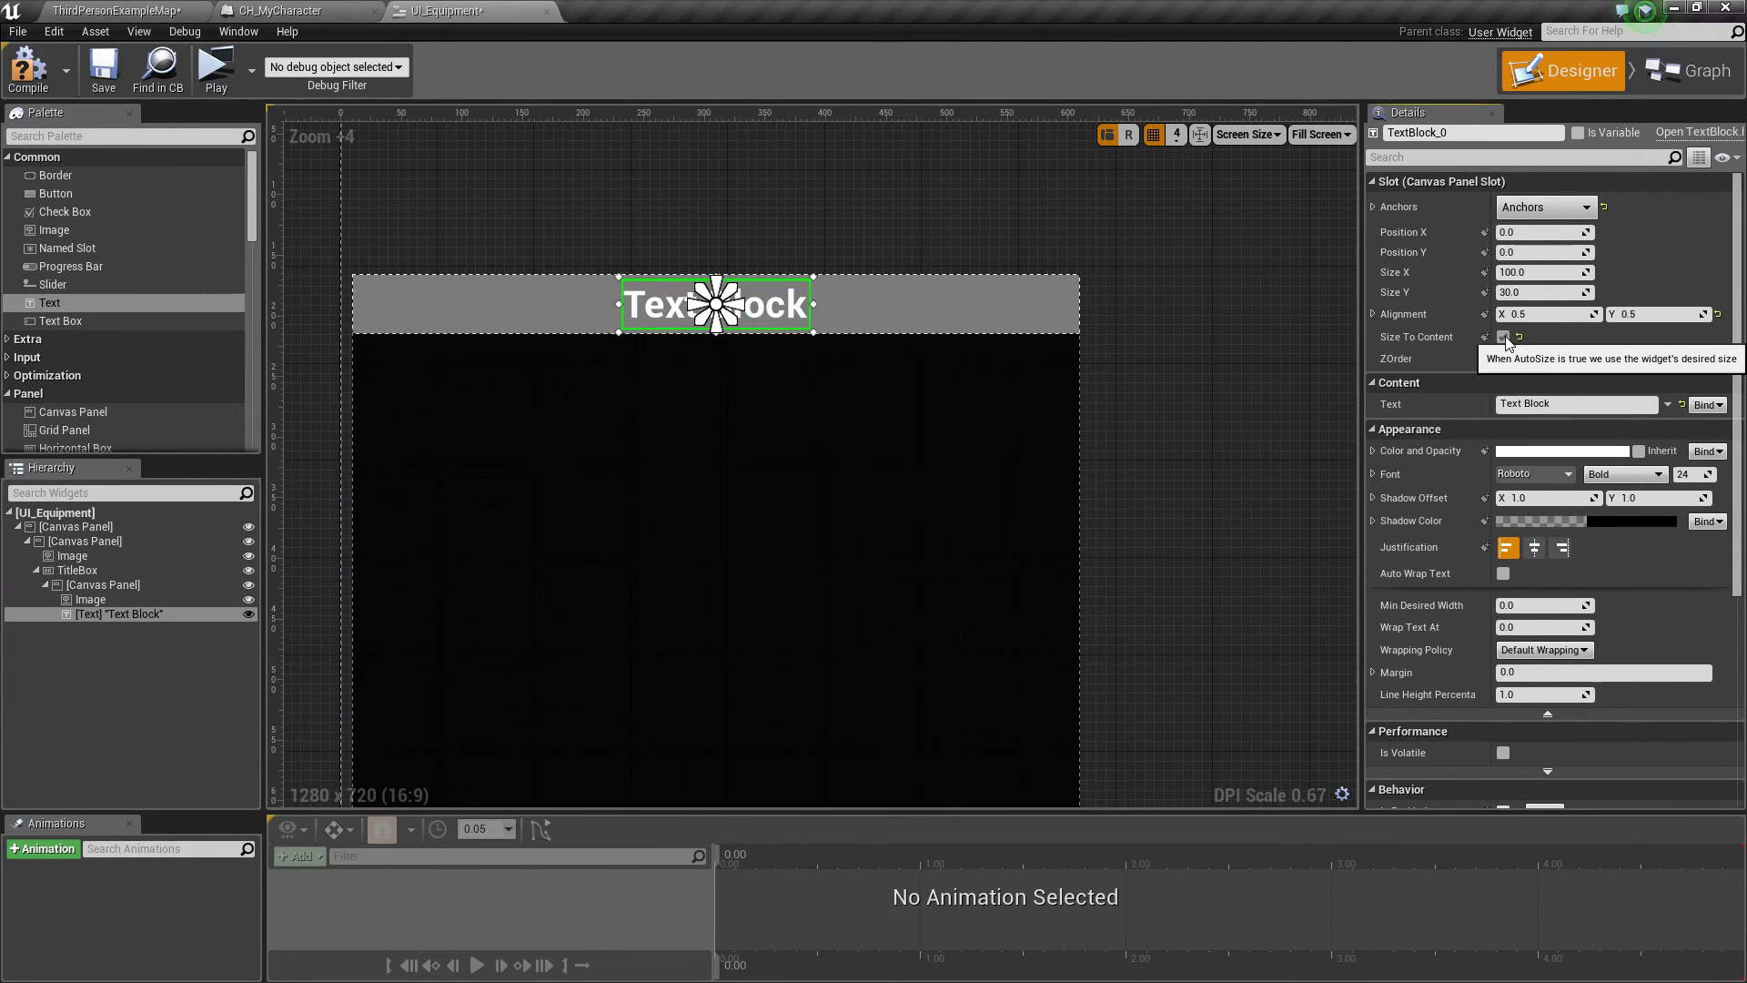
{"action": "left_click", "coordinate": [1507, 406]}
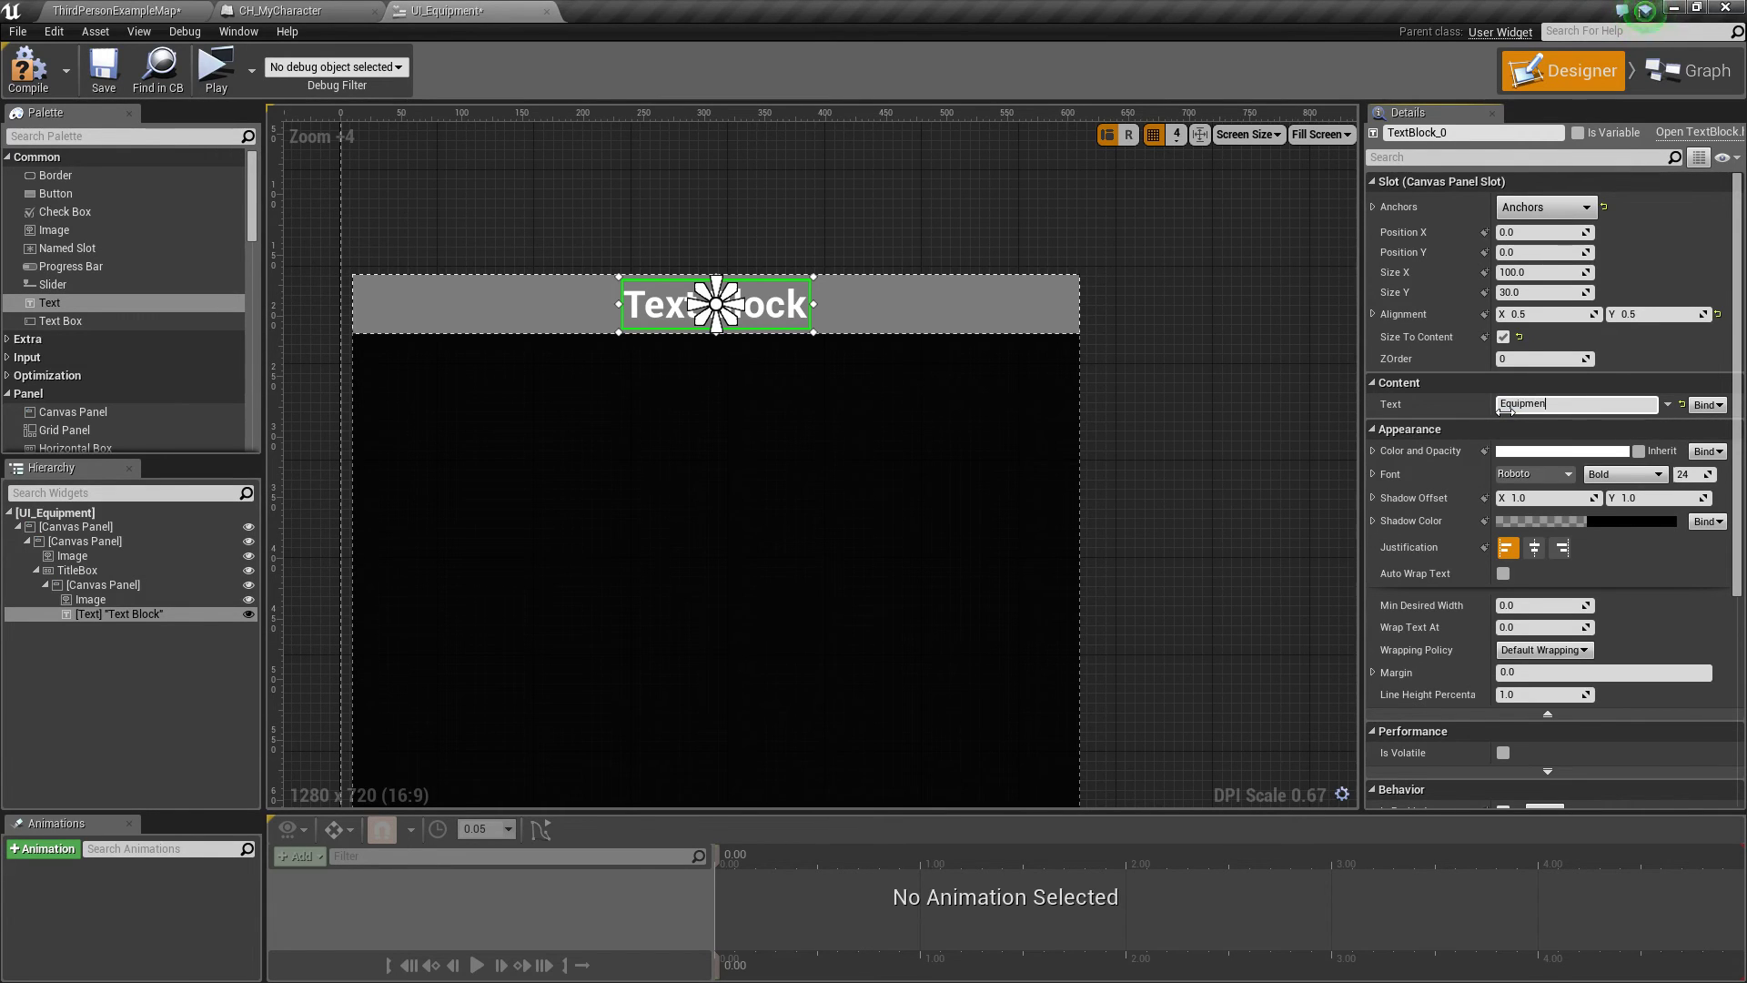
{"action": "key", "text": "Return"}
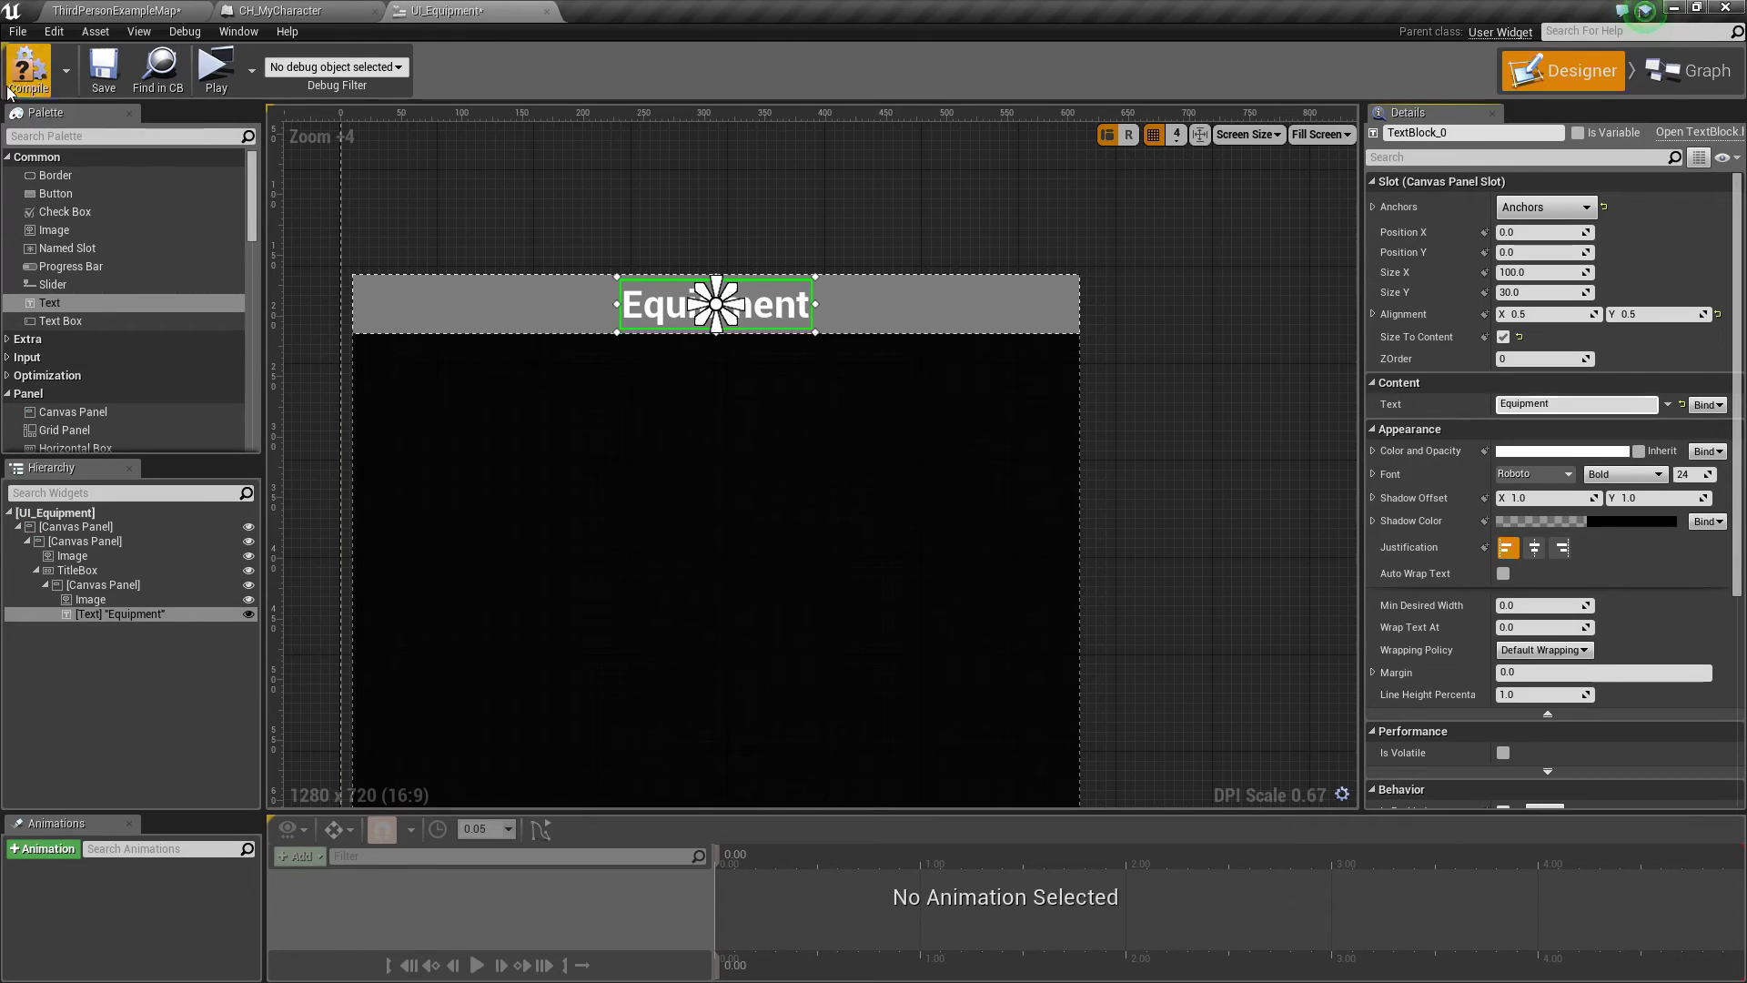
{"action": "left_click", "coordinate": [104, 73]}
{"action": "left_click", "coordinate": [119, 10]}
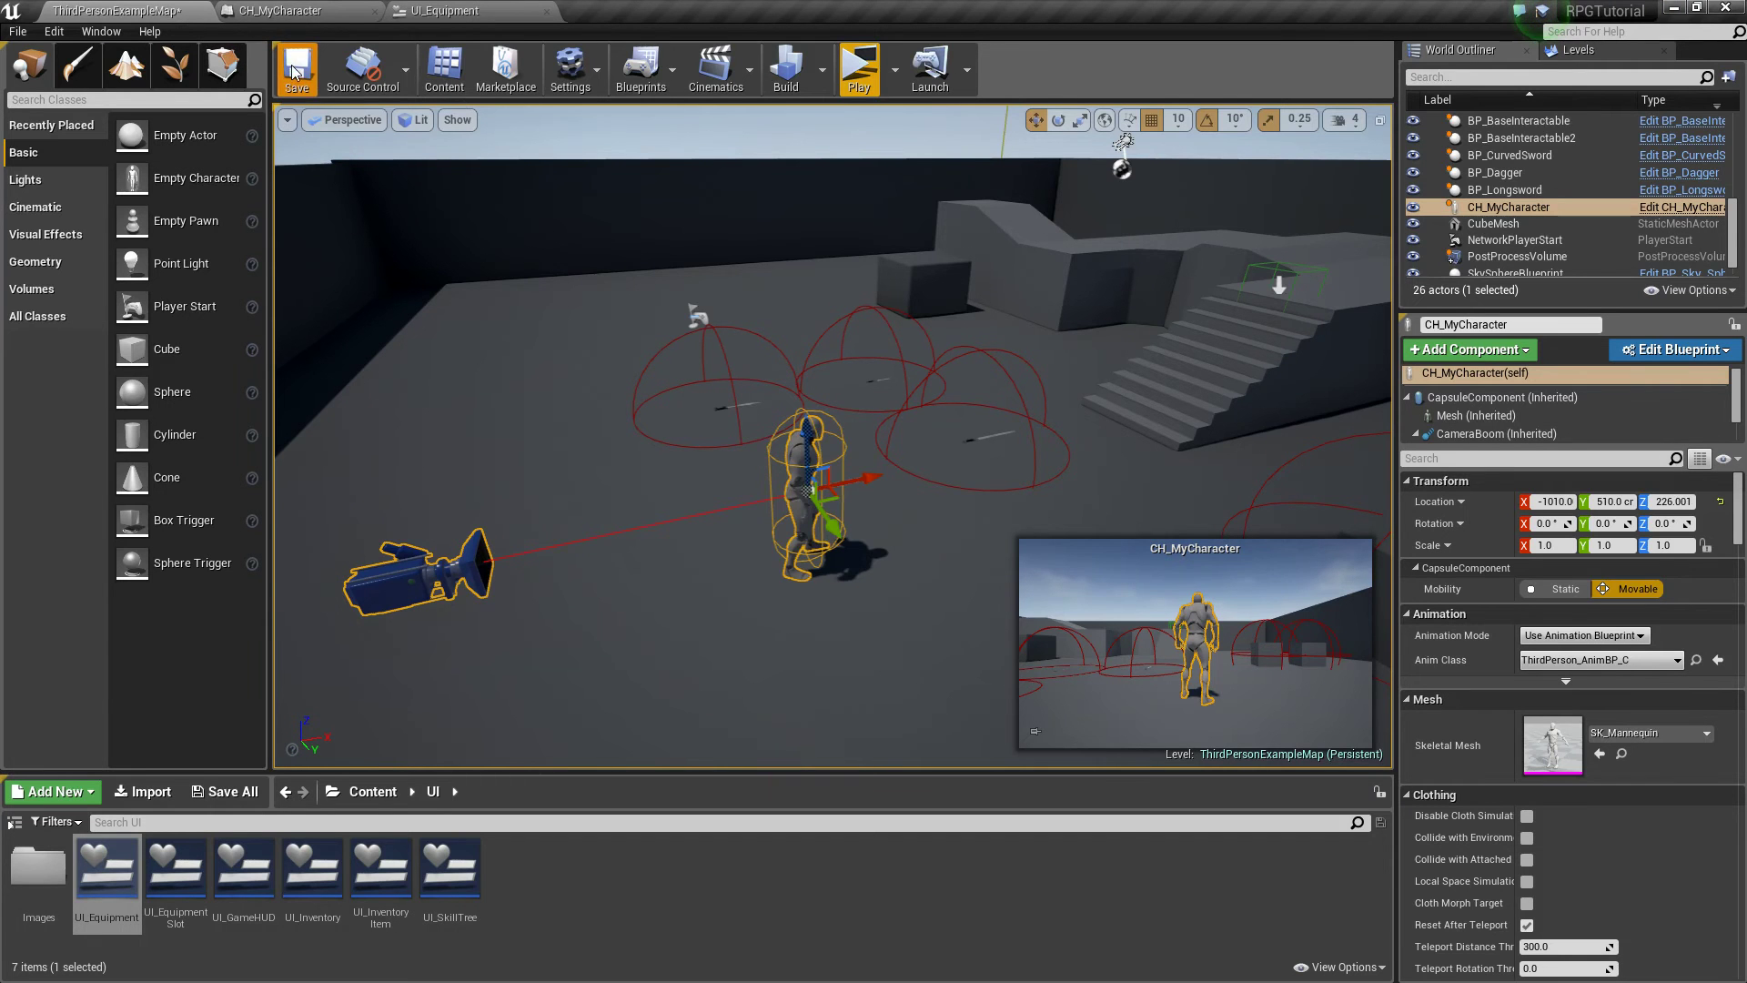
{"action": "left_click", "coordinate": [858, 68]}
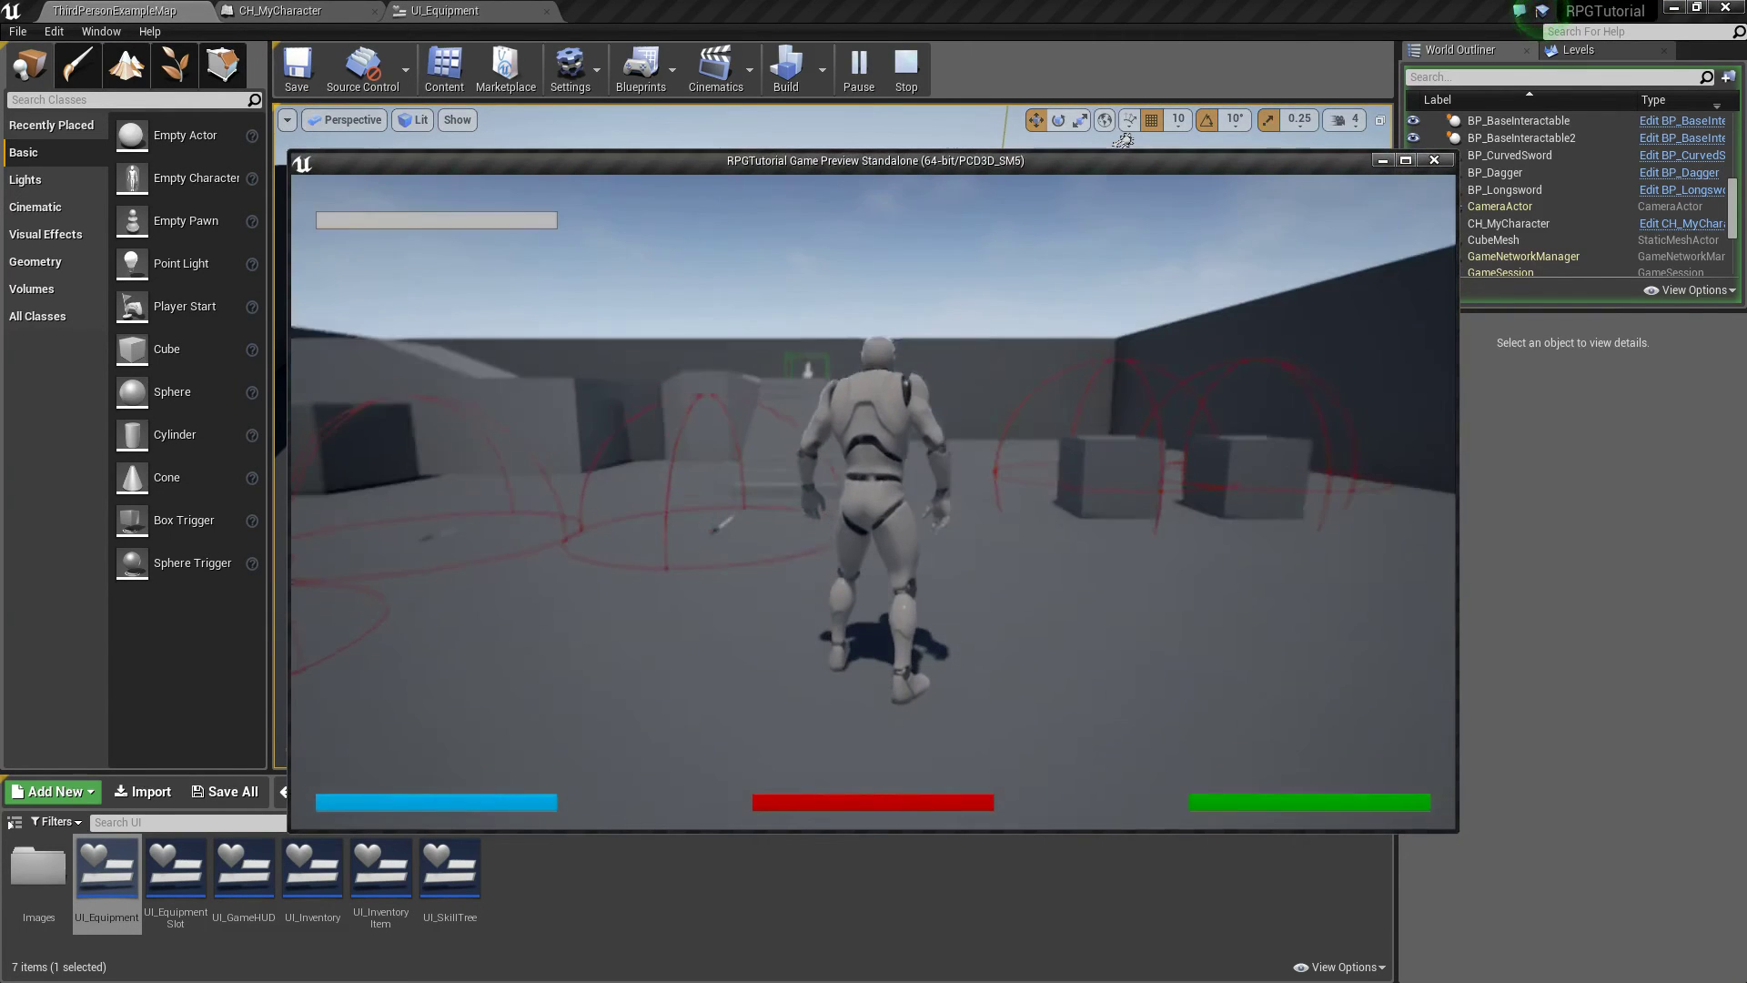
{"action": "key", "text": "e"}
{"action": "key", "text": "i"}
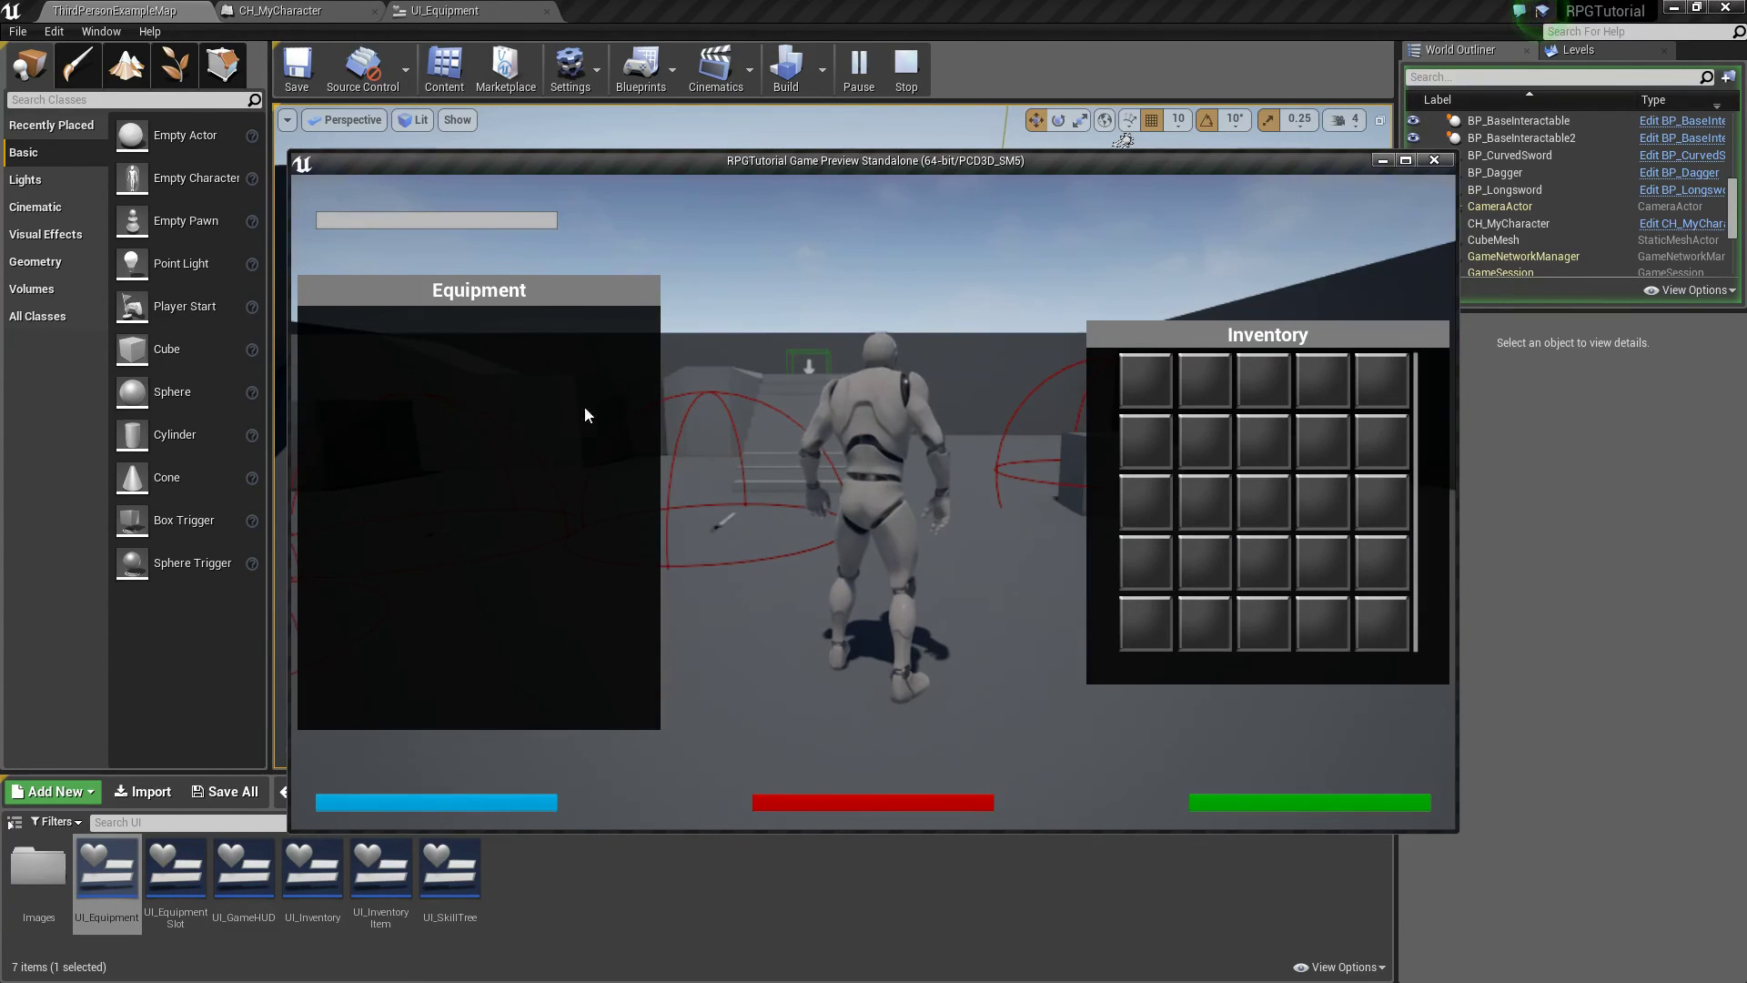
{"action": "left_click", "coordinate": [1433, 160]}
{"action": "left_click", "coordinate": [426, 9]}
{"action": "scroll", "coordinate": [581, 439], "scroll_direction": "up", "scroll_amount": 3}
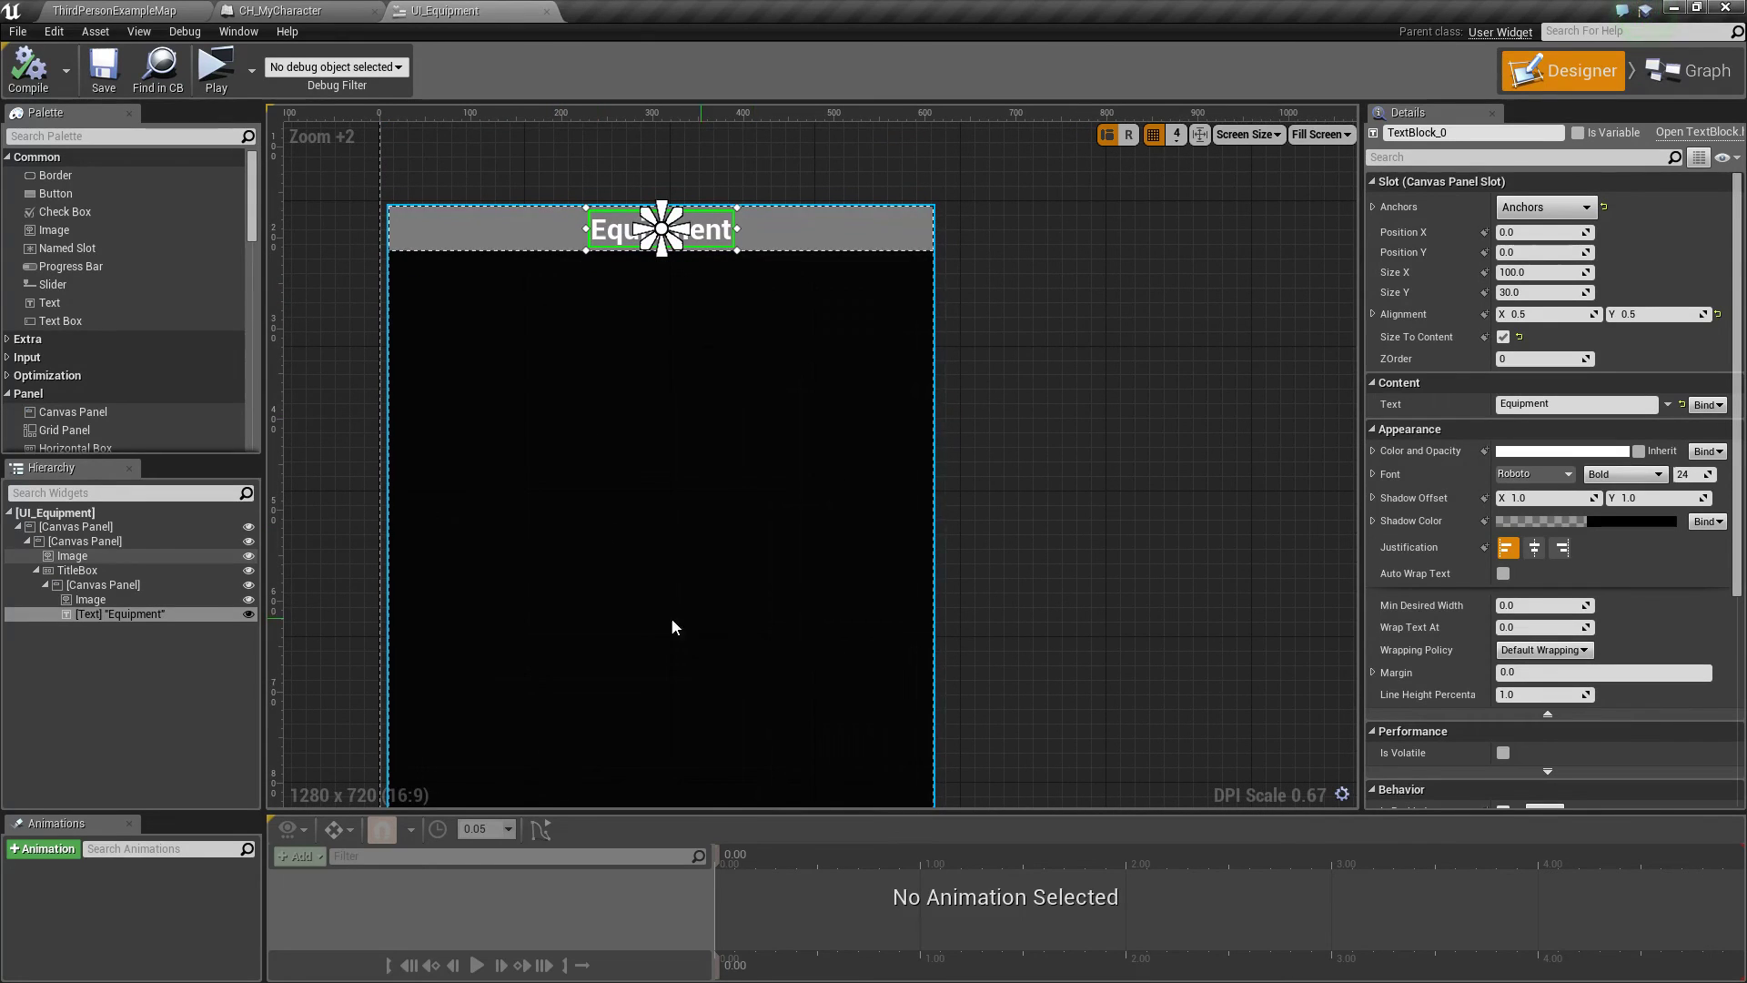
Drop a Vertical Box into the inner Canvas Panel below TitleBox, select it and start renaming it.
{"action": "scroll", "coordinate": [101, 365], "scroll_direction": "down", "scroll_amount": 1}
{"action": "scroll", "coordinate": [101, 366], "scroll_direction": "down", "scroll_amount": 4}
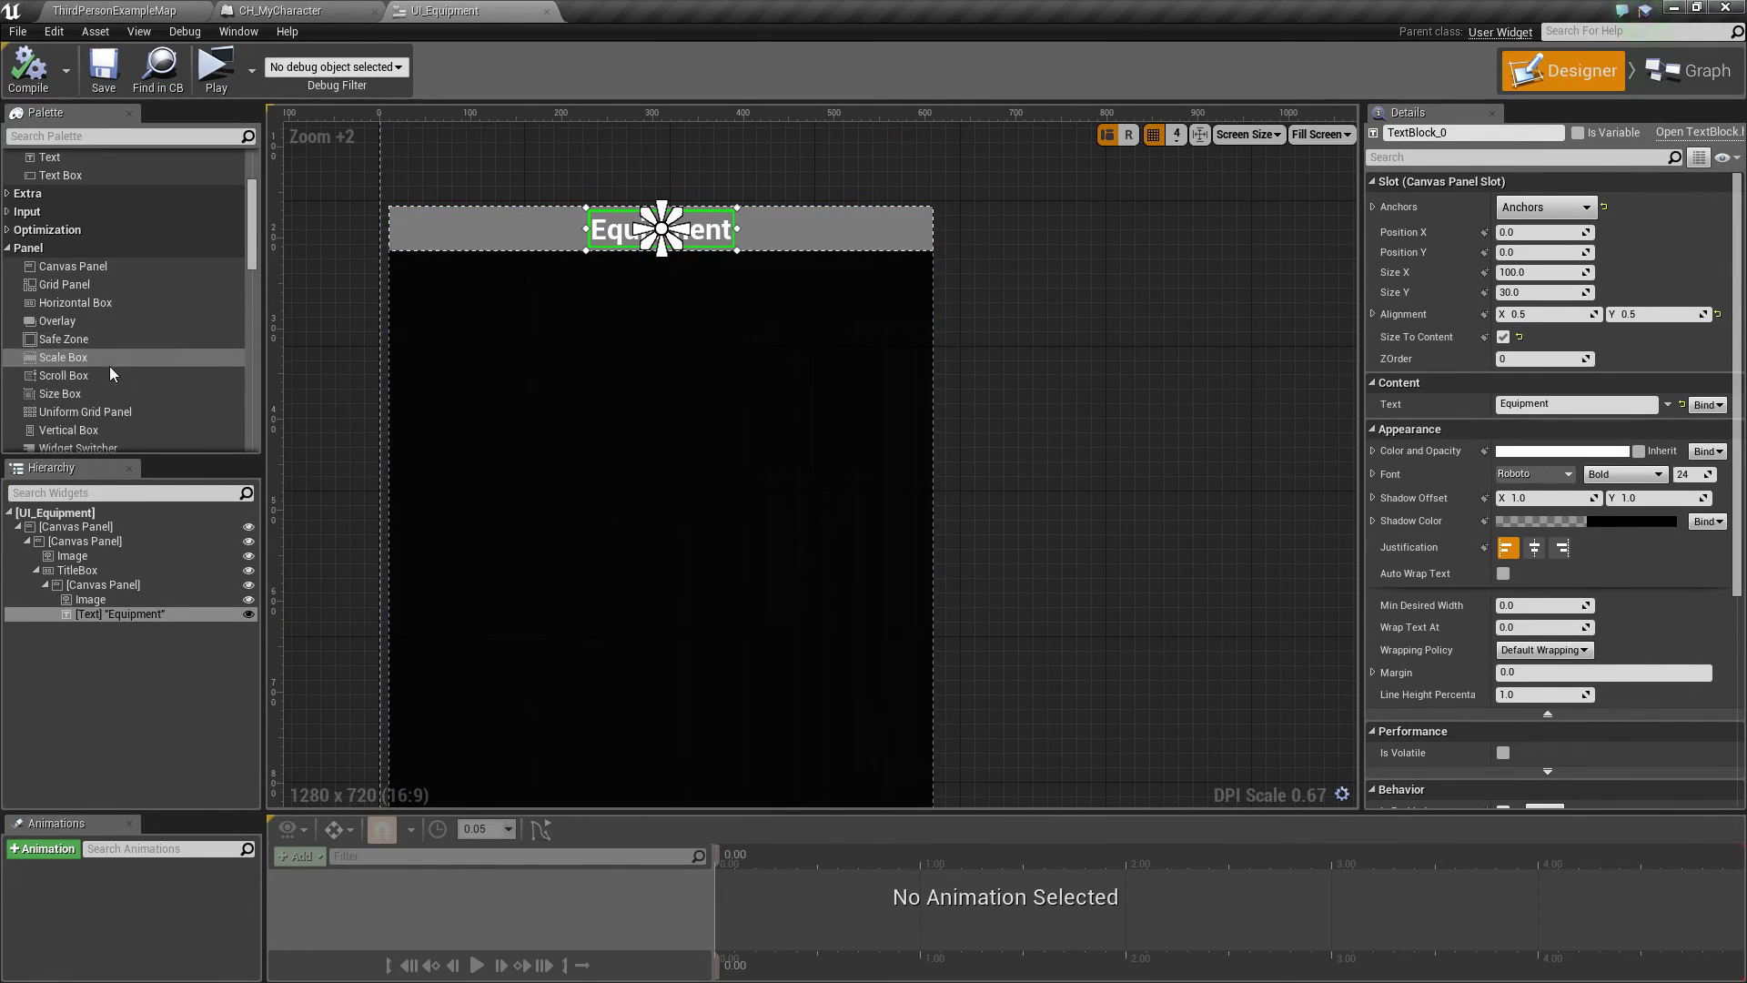
{"action": "scroll", "coordinate": [75, 384], "scroll_direction": "down", "scroll_amount": 3}
{"action": "left_click_drag", "start_coordinate": [69, 342], "coordinate": [85, 538]}
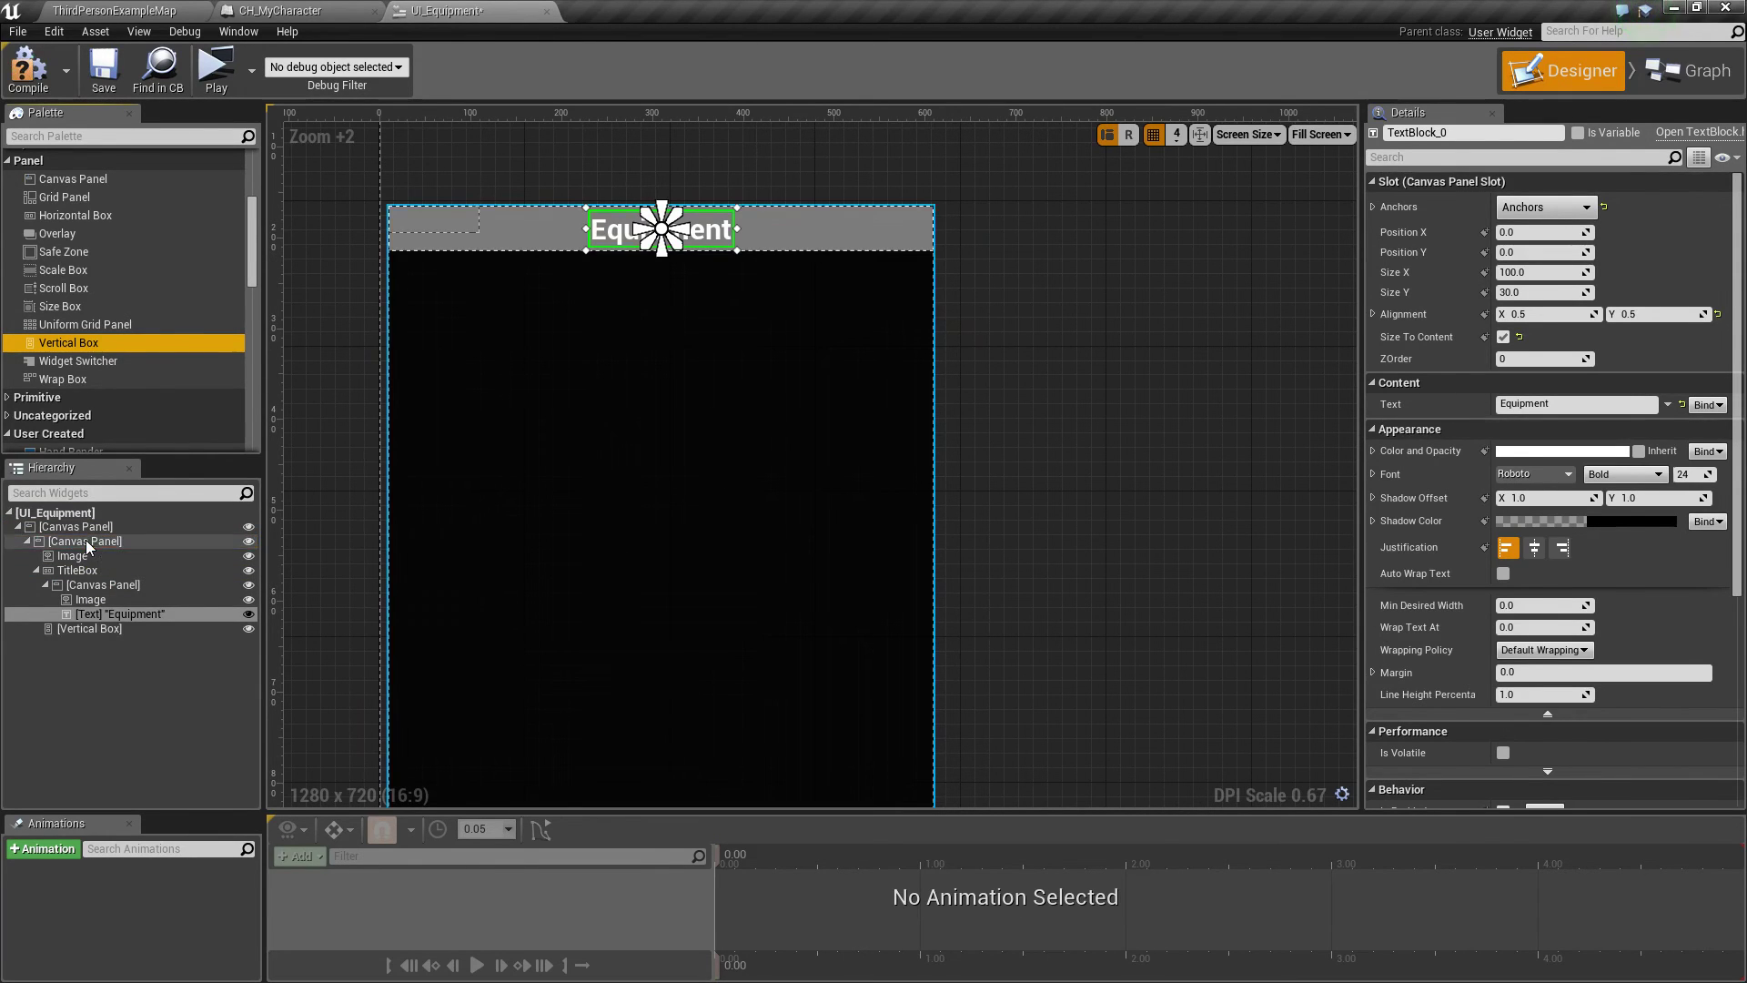
{"action": "left_click", "coordinate": [91, 586]}
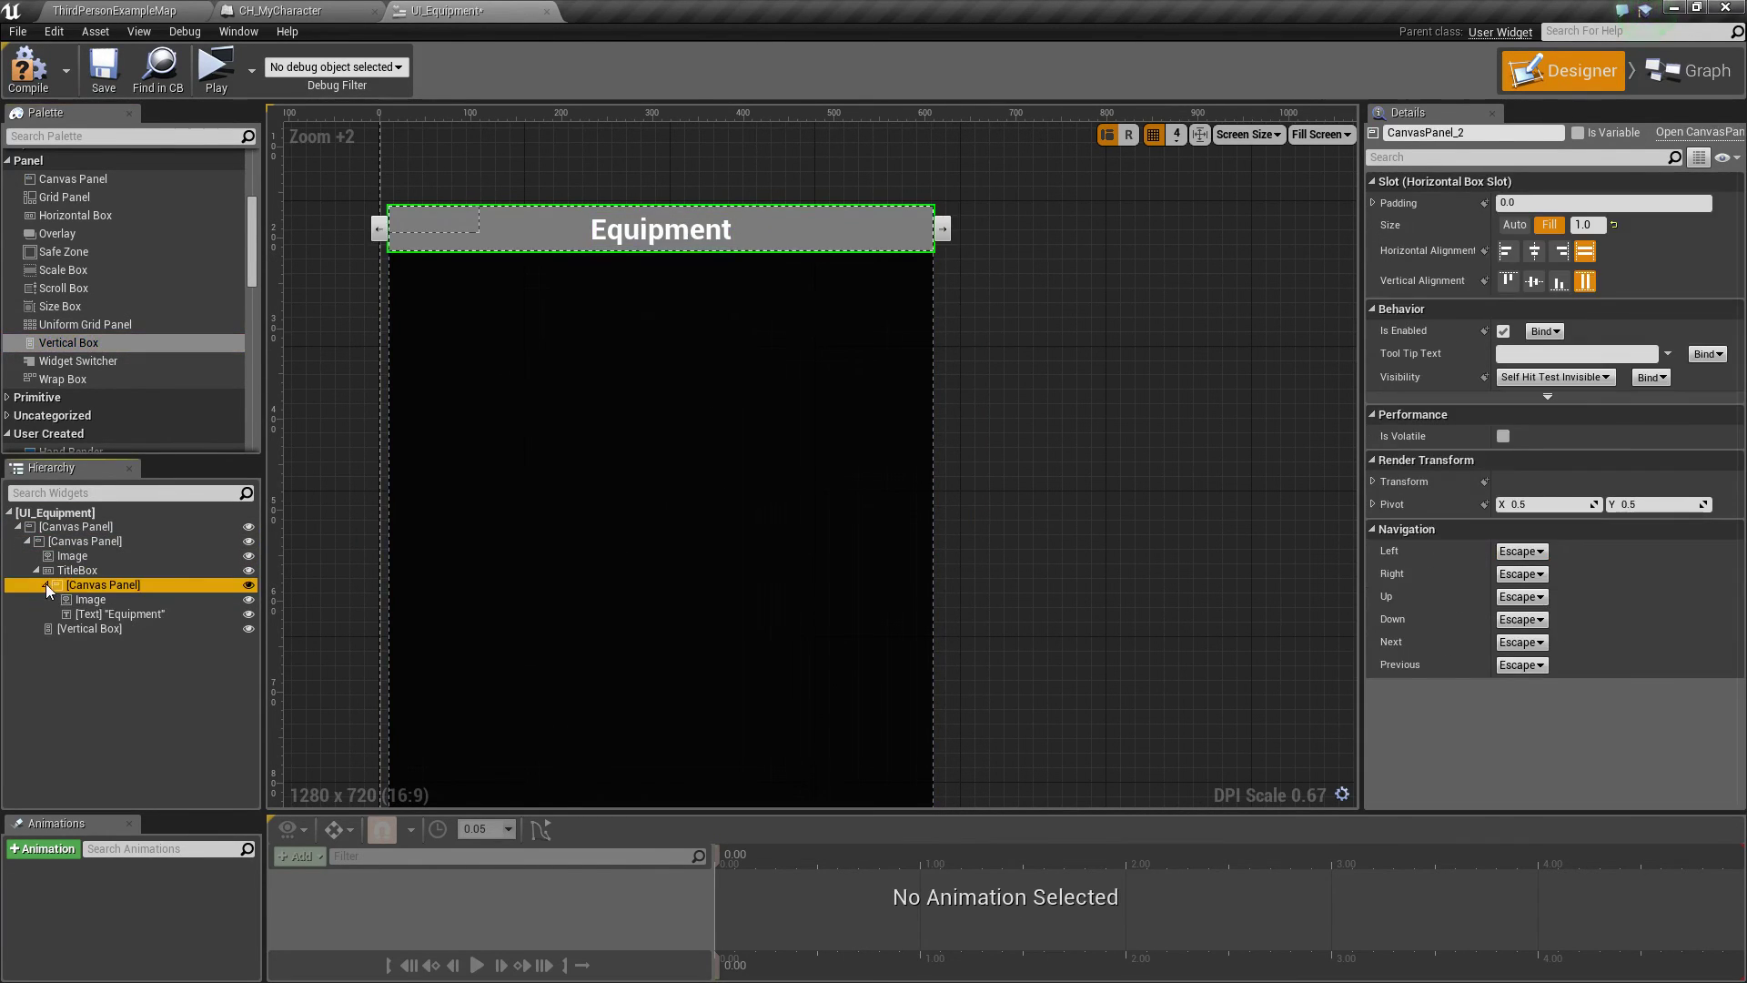
{"action": "left_click", "coordinate": [37, 571]}
{"action": "left_click", "coordinate": [89, 584]}
{"action": "double_click", "coordinate": [1486, 134]}
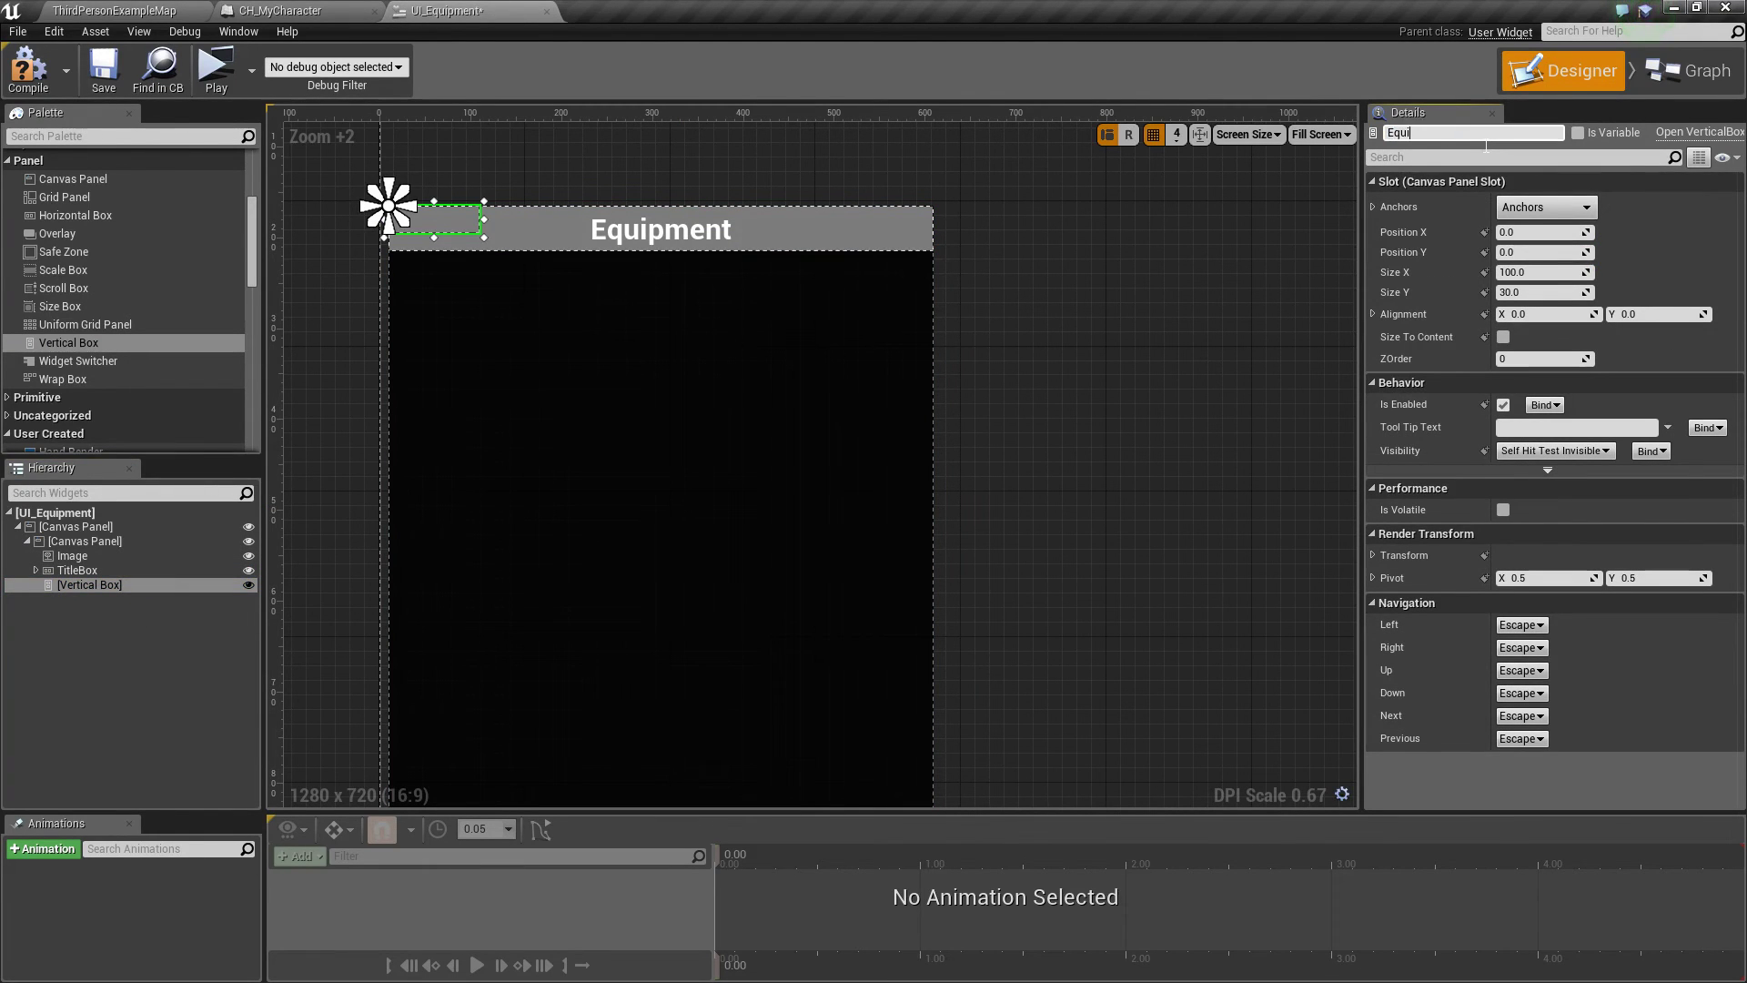